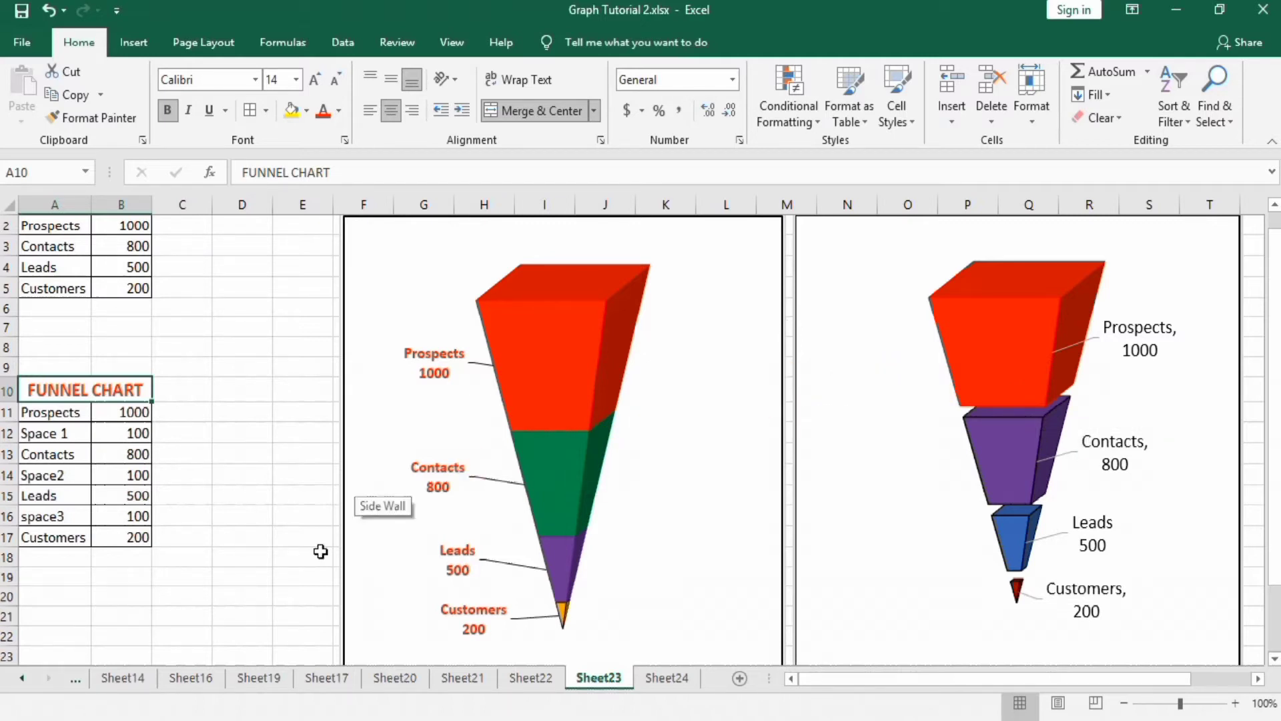
On Sheet24, insert a 3-D stacked column chart from the upper funnel table's data in A2:B5
{"action": "left_click", "coordinate": [674, 677]}
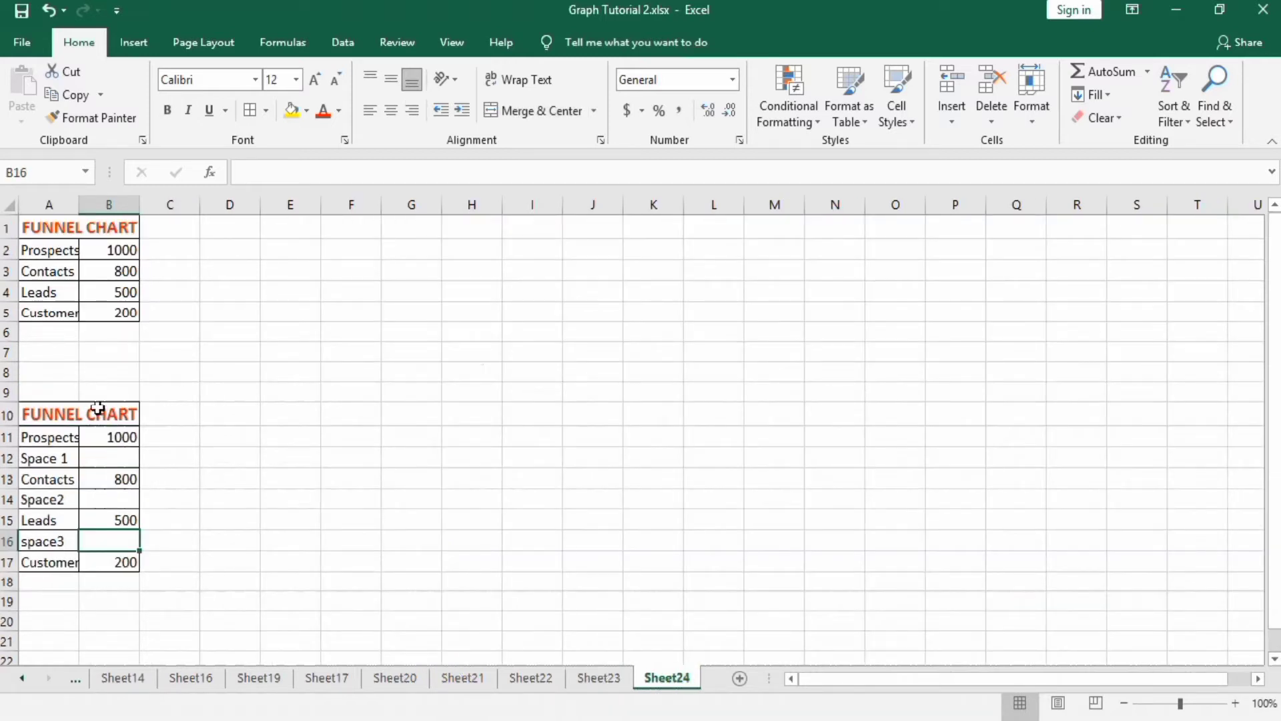
{"action": "left_click", "coordinate": [126, 312]}
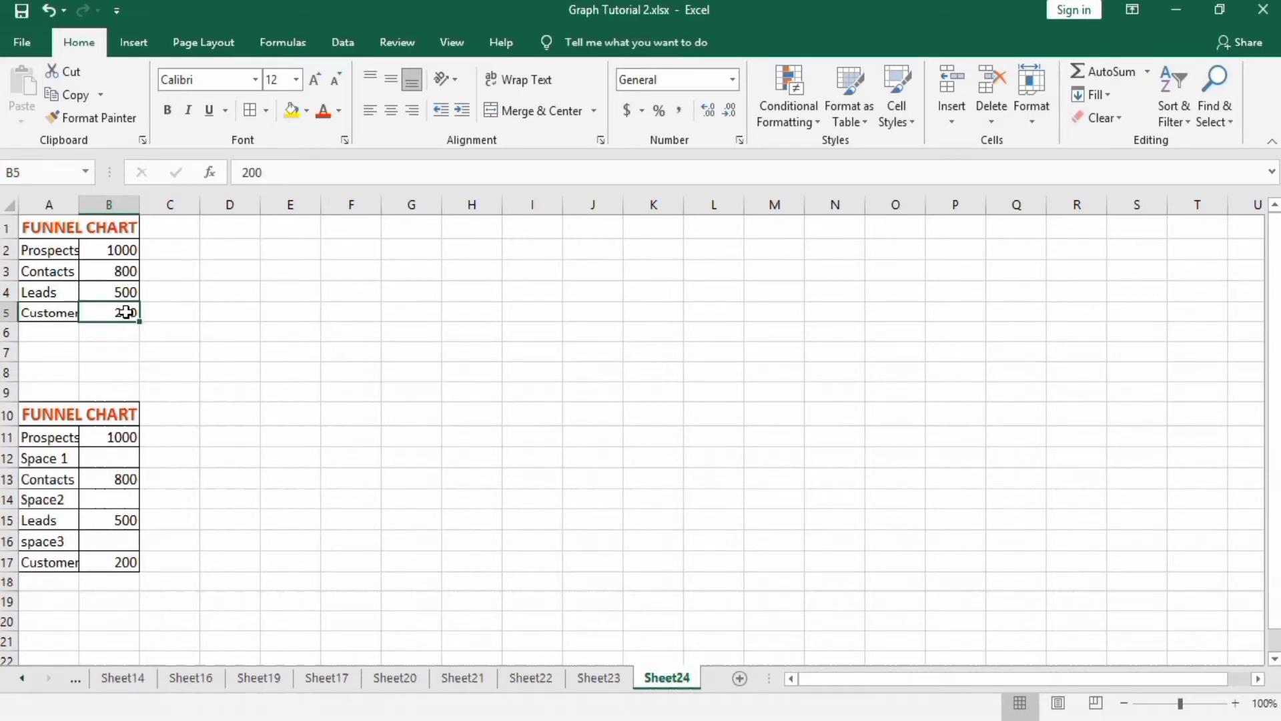
{"action": "left_click_drag", "start_coordinate": [67, 289], "coordinate": [66, 250]}
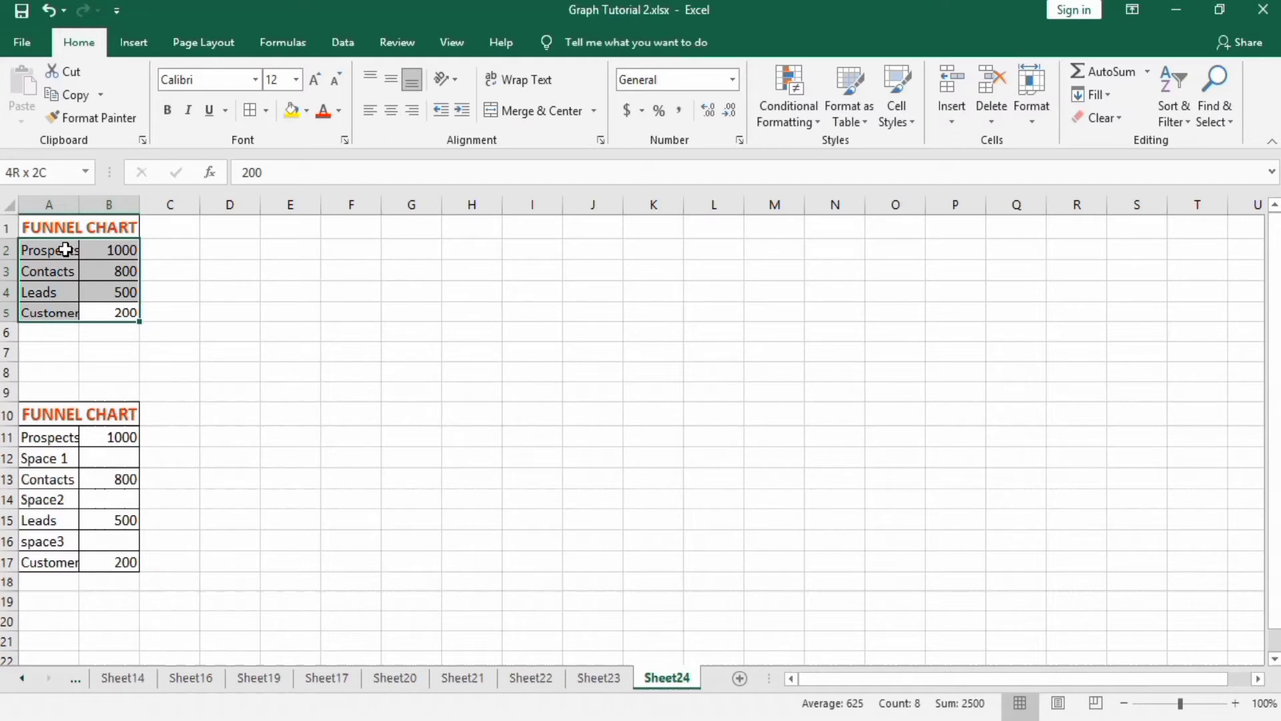
{"action": "left_click", "coordinate": [134, 44]}
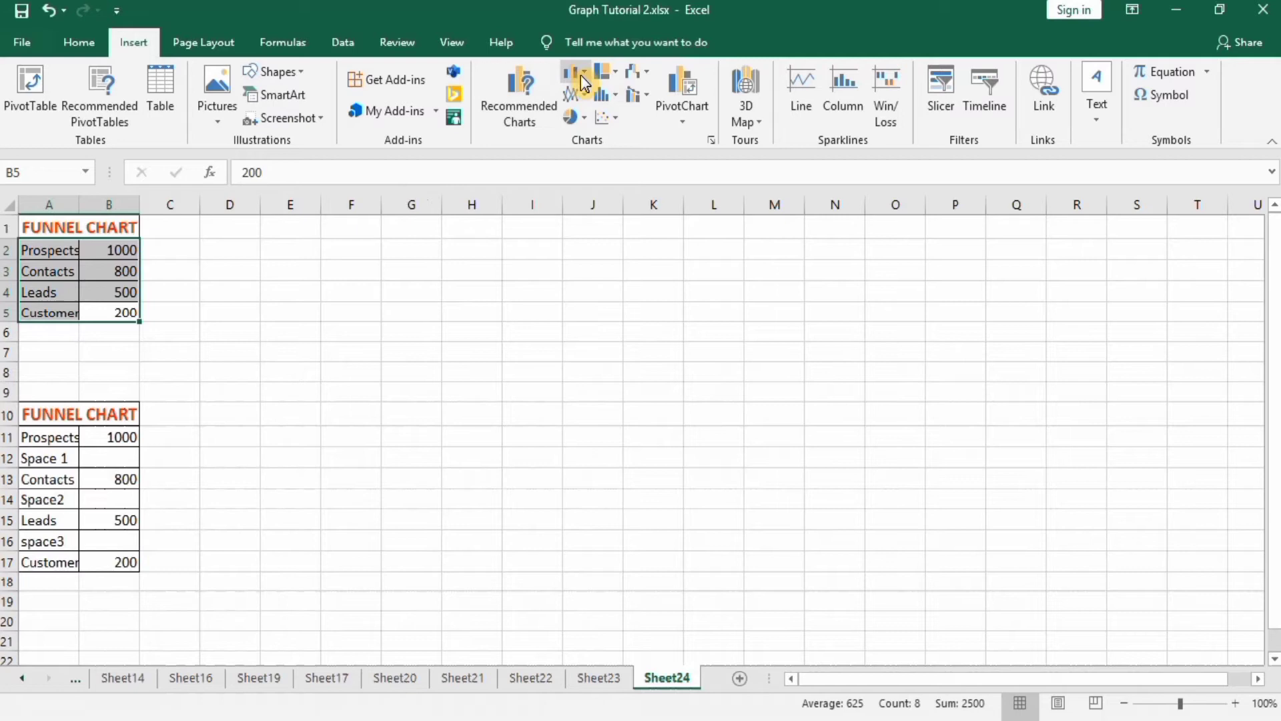
{"action": "left_click", "coordinate": [581, 71]}
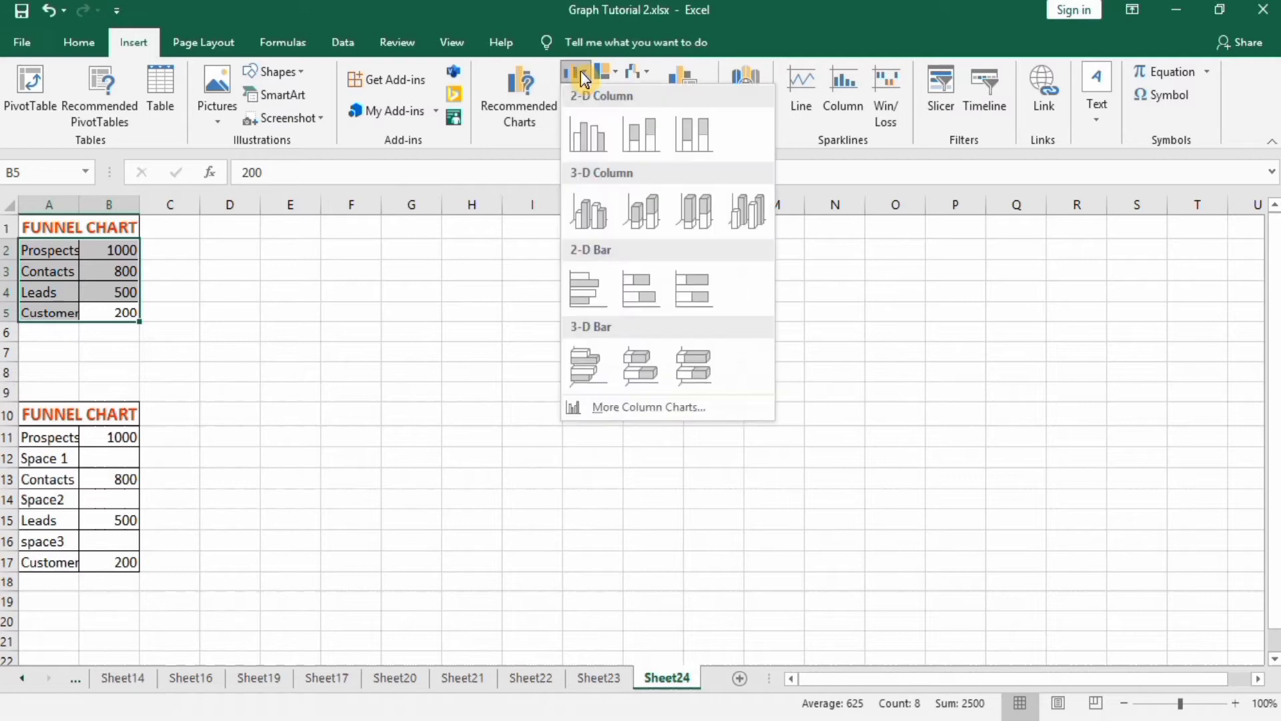
{"action": "left_click", "coordinate": [642, 210]}
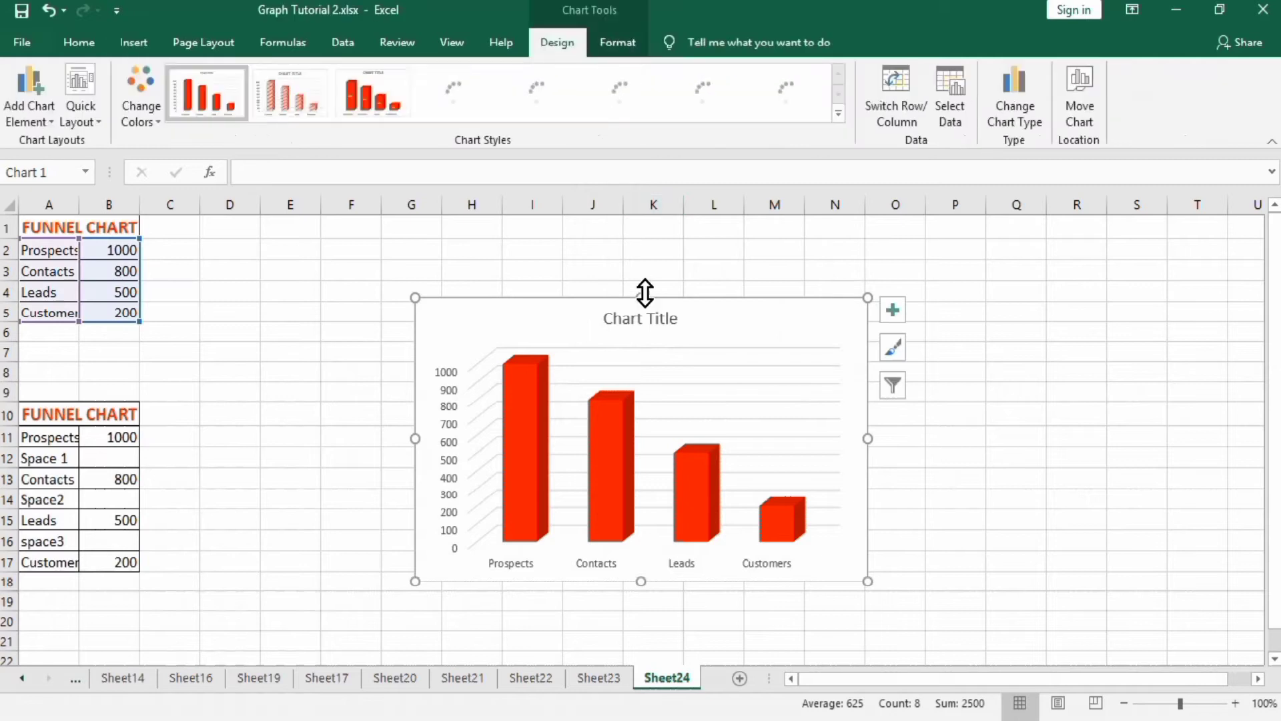
Stretch the chart vertically to span about rows 2 to 21 and switch its rows and columns
{"action": "left_click_drag", "start_coordinate": [644, 289], "coordinate": [640, 241]}
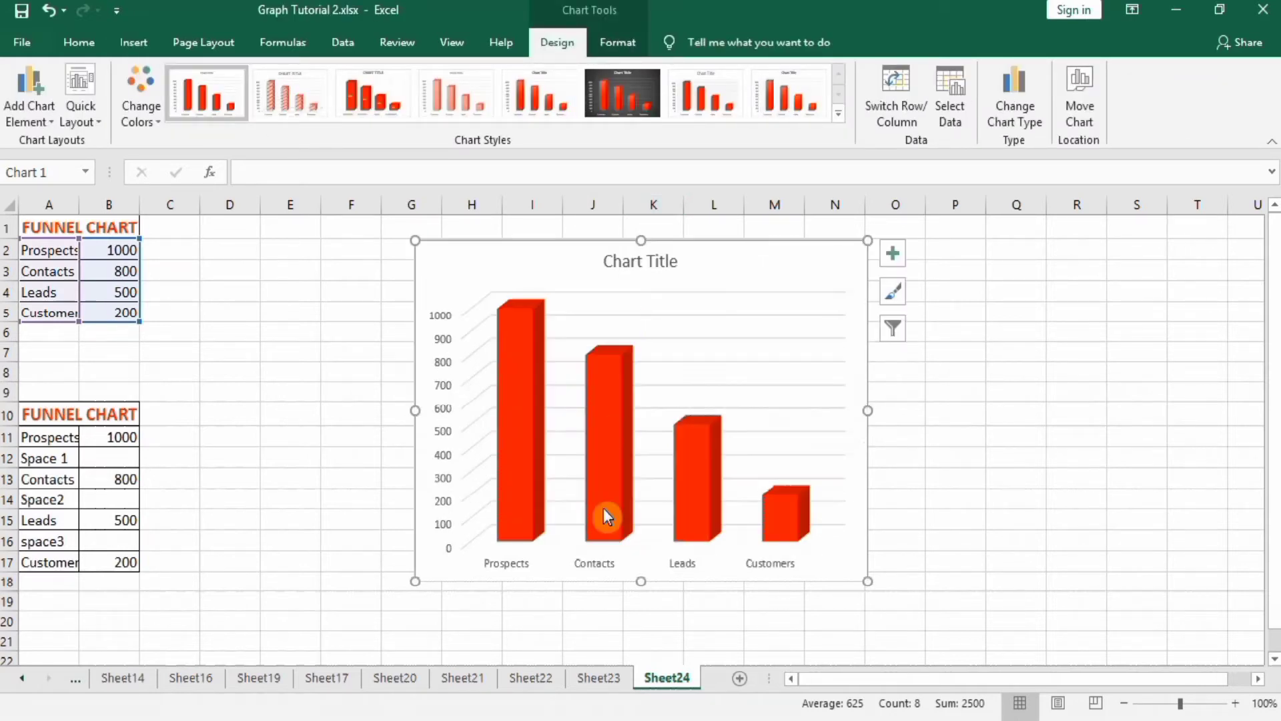
{"action": "left_click_drag", "start_coordinate": [645, 581], "coordinate": [645, 648]}
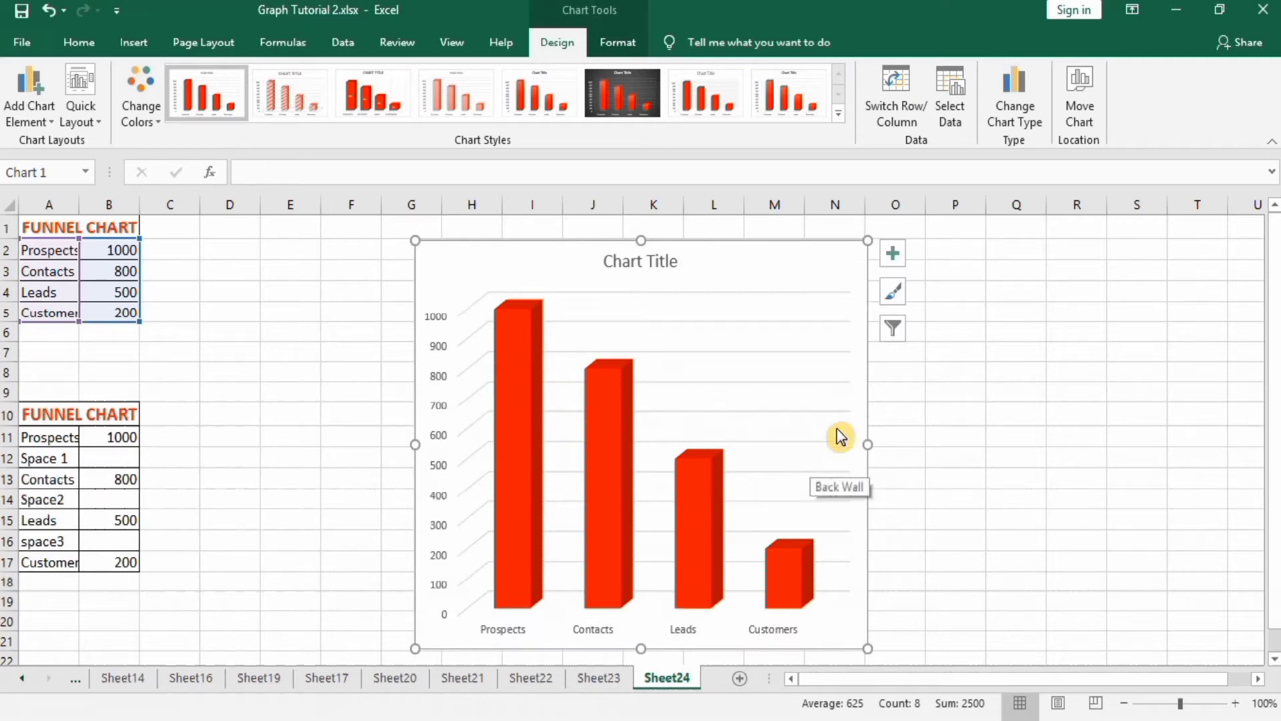
{"action": "left_click", "coordinate": [612, 398]}
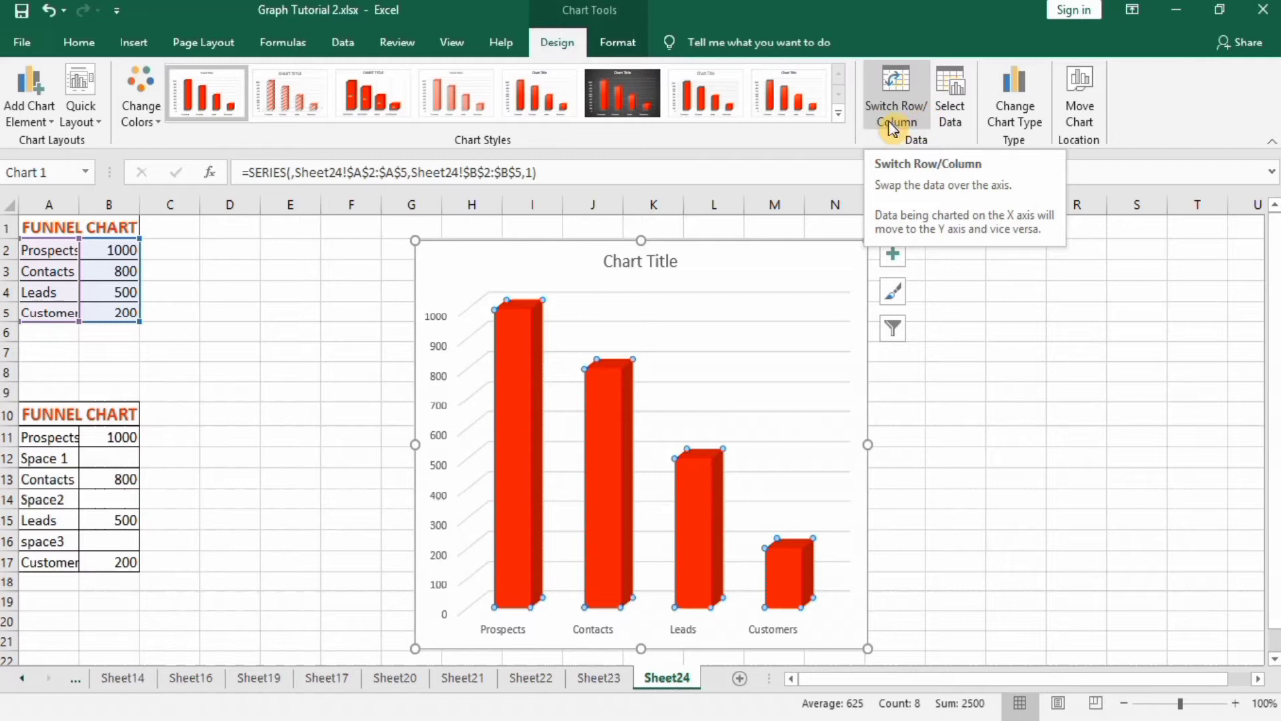
{"action": "left_click", "coordinate": [896, 89]}
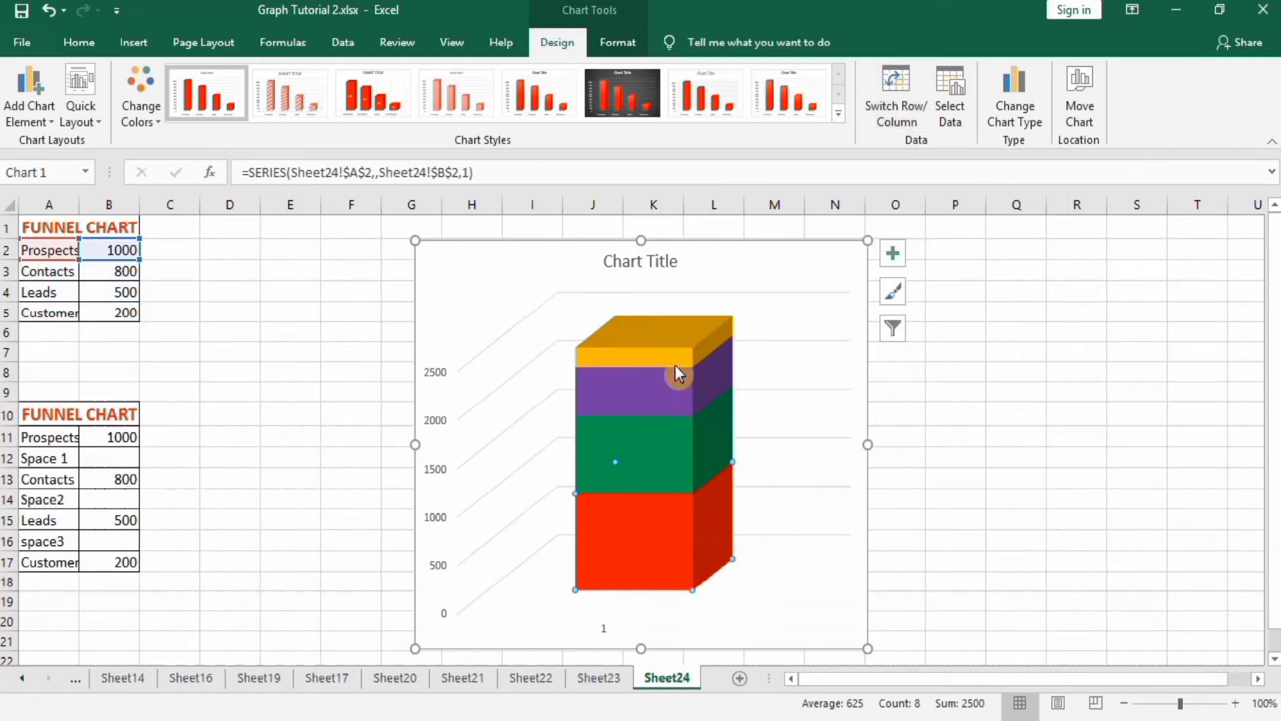
Format the Leads series in the stacked column with the Partial Pyramid column shape
{"action": "left_click", "coordinate": [678, 389]}
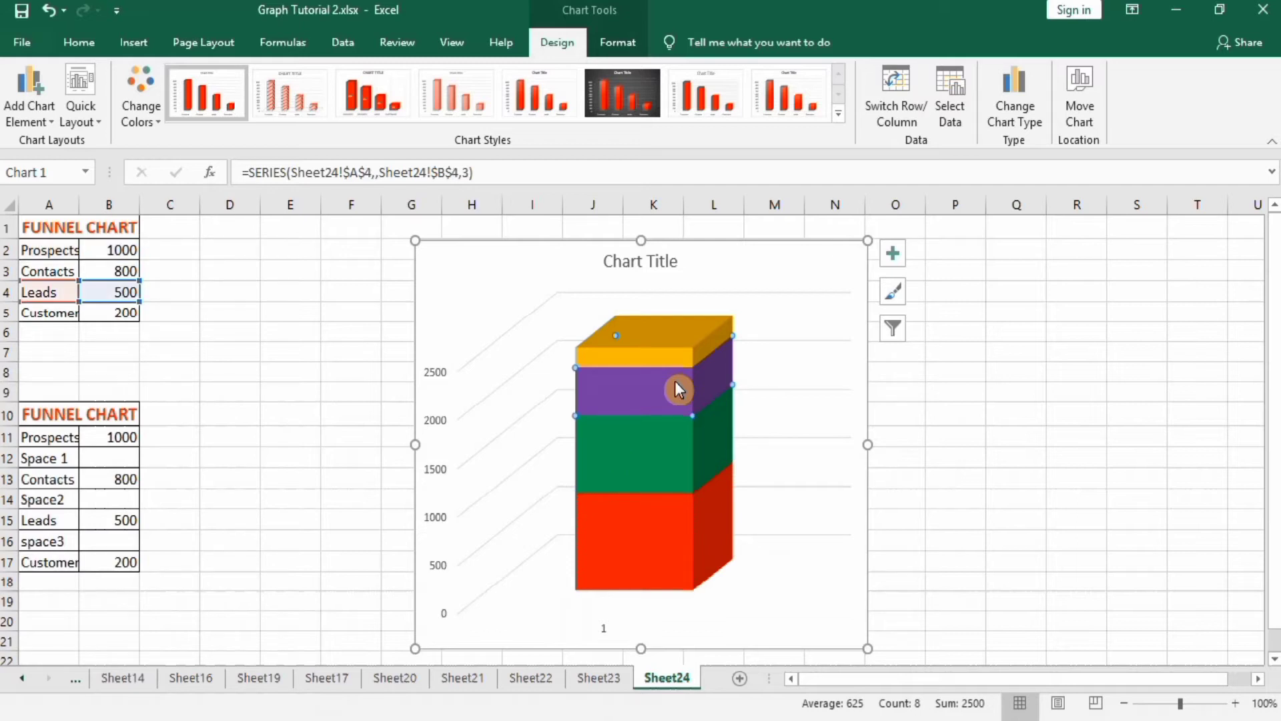
{"action": "right_click", "coordinate": [678, 389]}
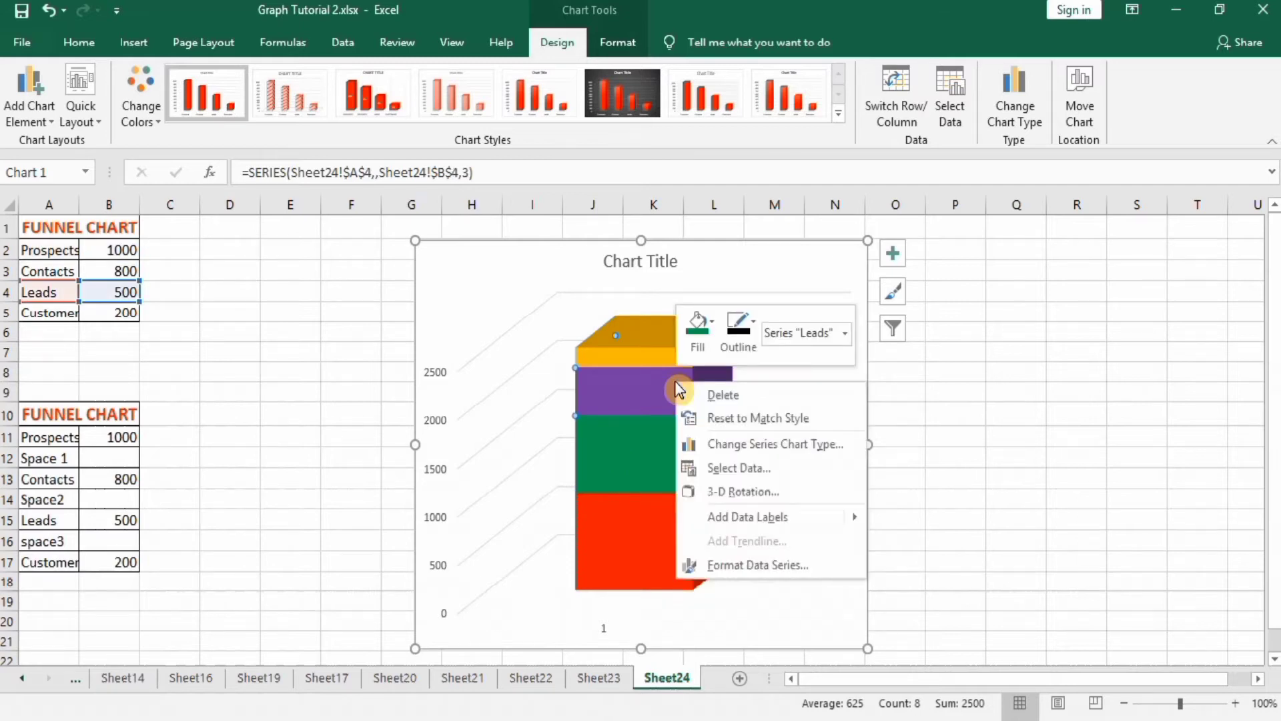
{"action": "left_click", "coordinate": [764, 567]}
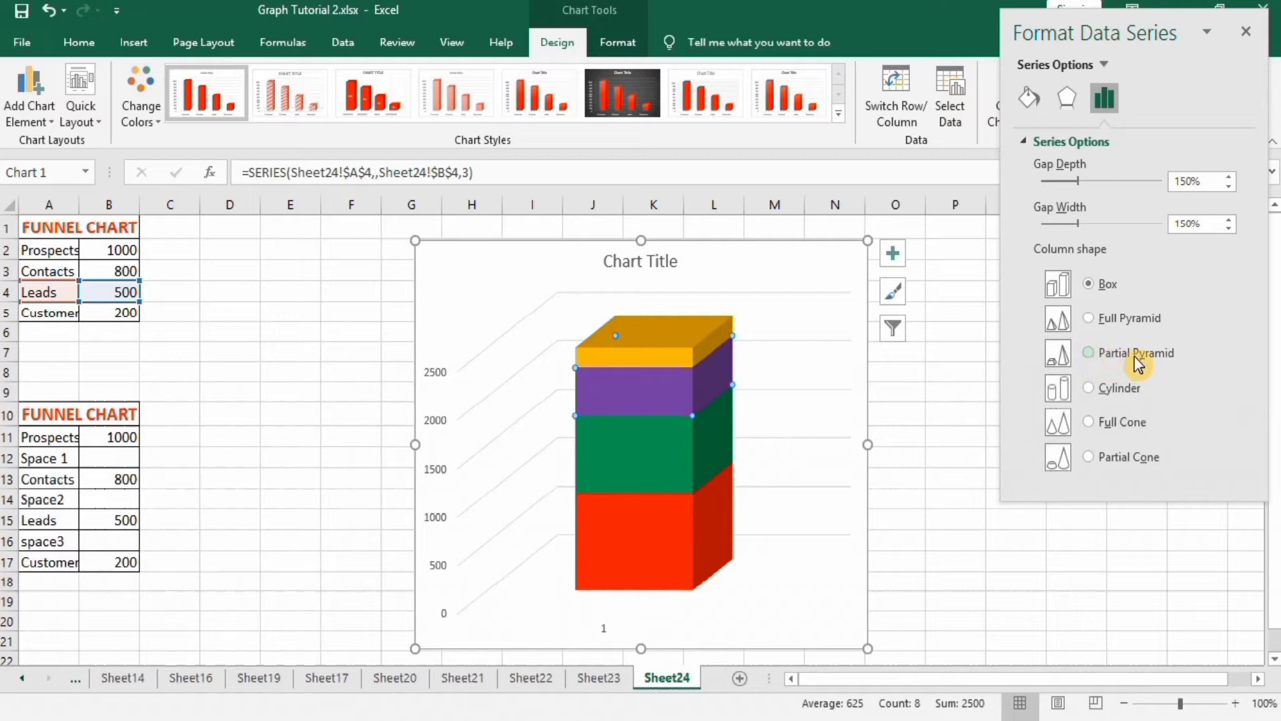
{"action": "left_click", "coordinate": [1092, 355]}
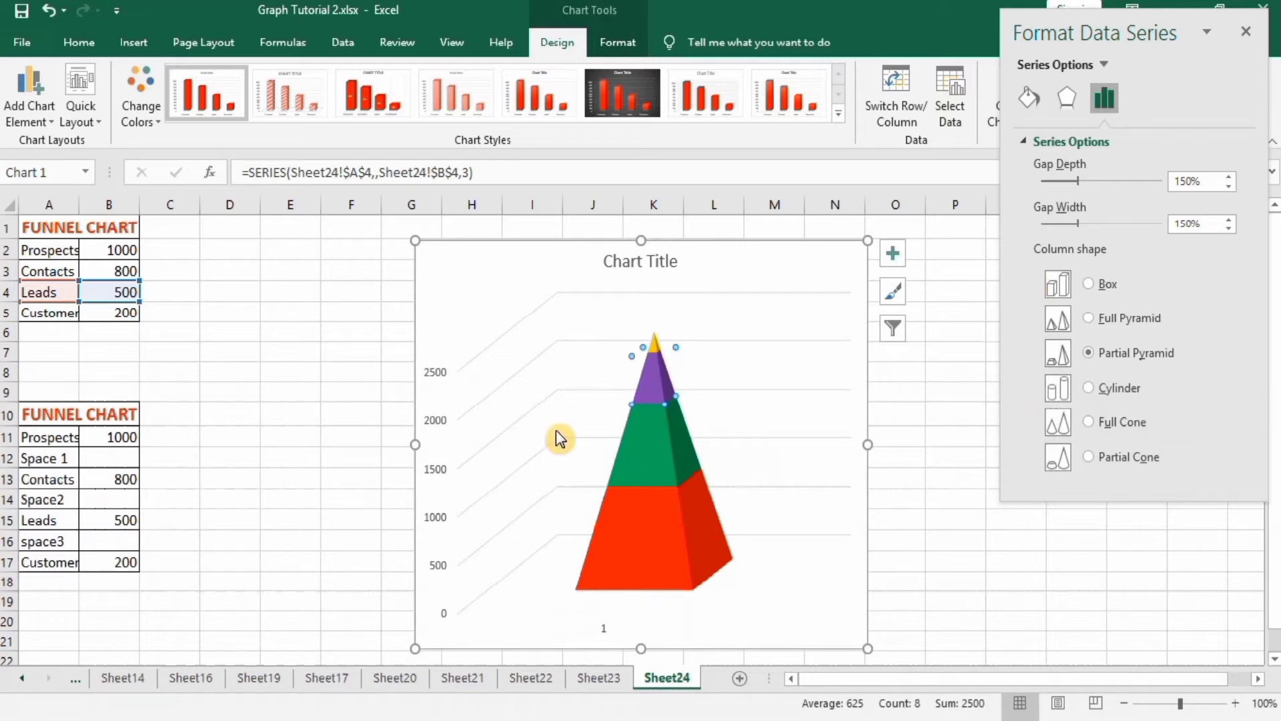
Set the chart's vertical value axis to show its values in reverse order and close the axis formatting options
{"action": "left_click", "coordinate": [437, 381]}
{"action": "right_click", "coordinate": [434, 374]}
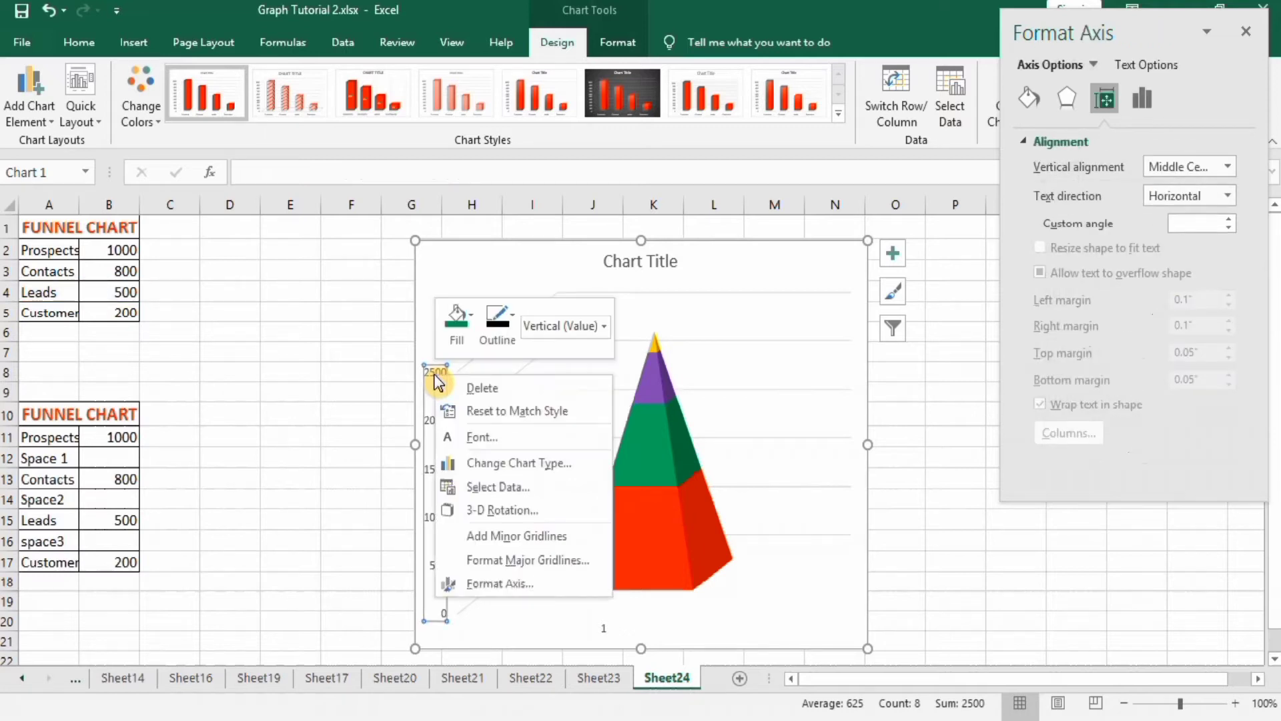
{"action": "left_click", "coordinate": [492, 586]}
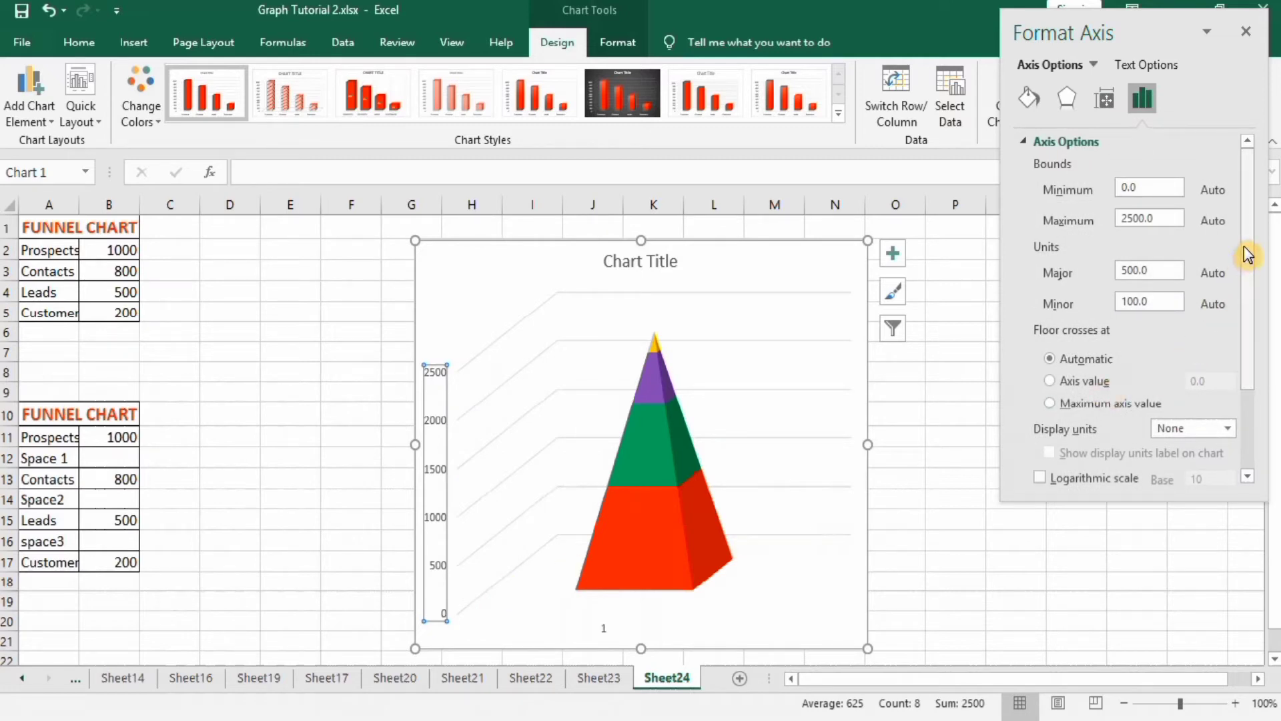
{"action": "left_click_drag", "start_coordinate": [1248, 255], "coordinate": [1242, 328]}
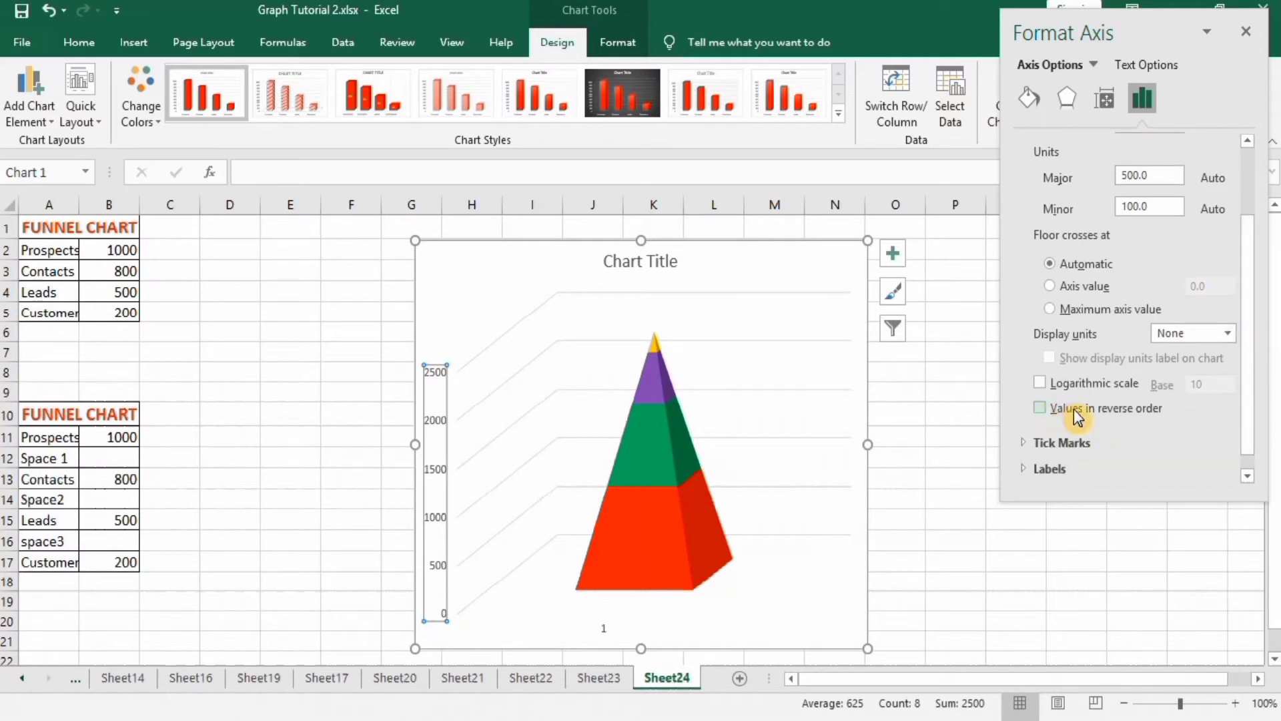
{"action": "left_click", "coordinate": [1040, 408]}
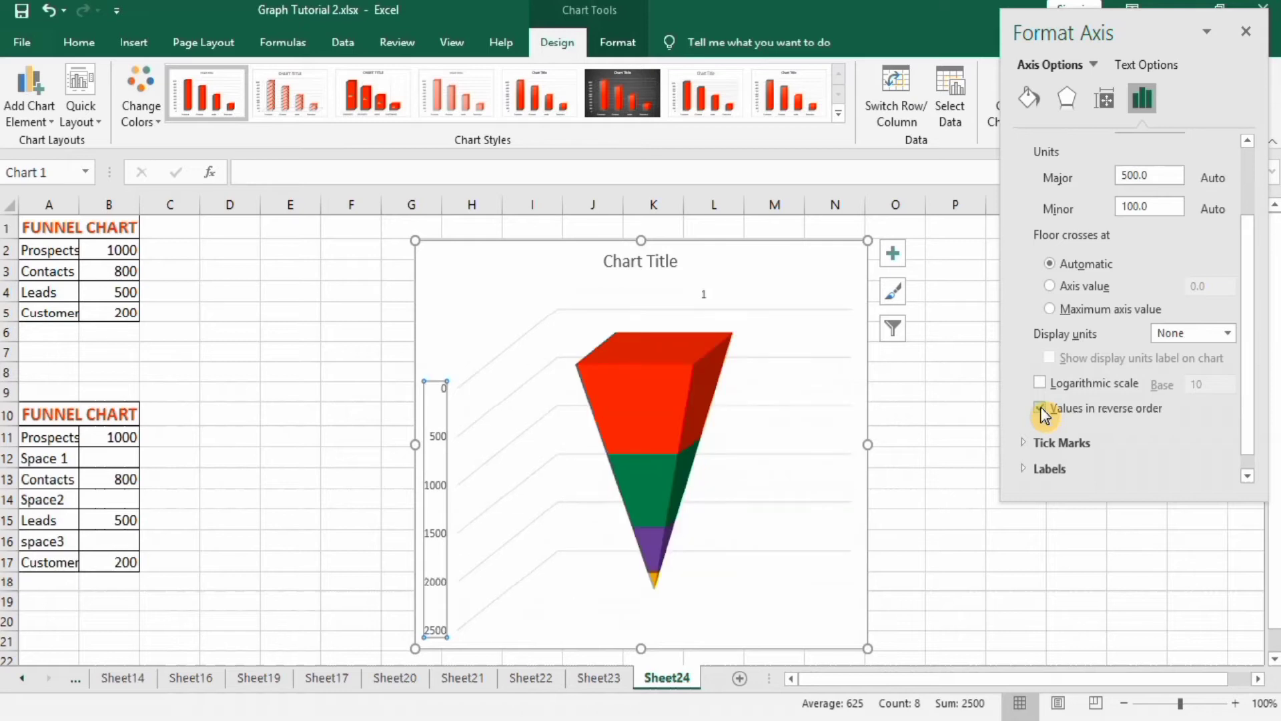
{"action": "left_click", "coordinate": [1246, 32]}
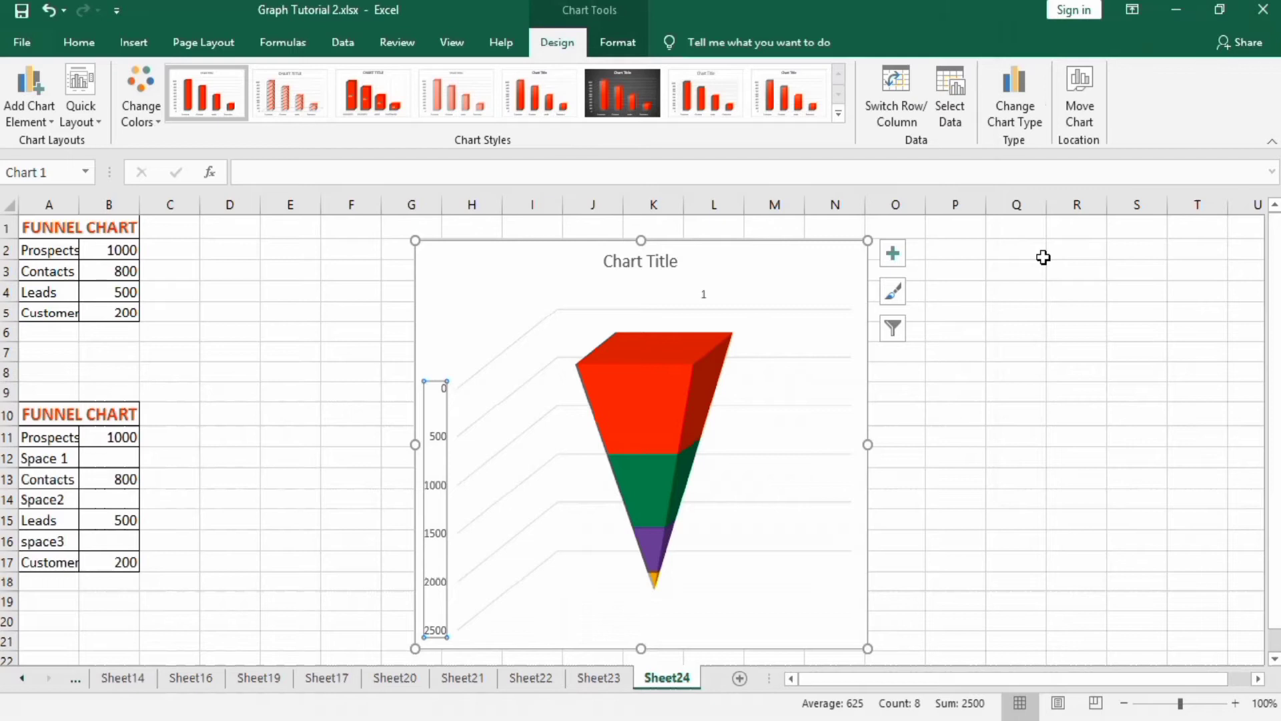
Remove the gridlines, chart title and axes from the funnel chart
{"action": "left_click", "coordinate": [896, 257]}
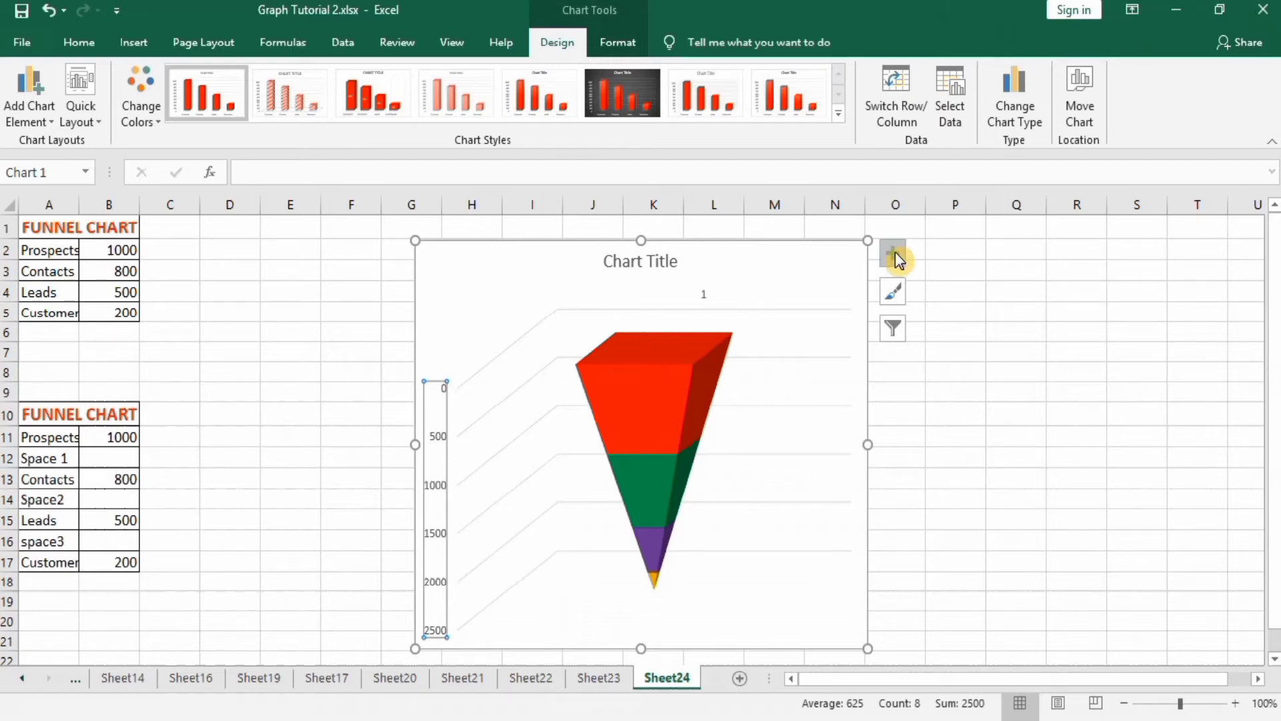
{"action": "left_click", "coordinate": [897, 257]}
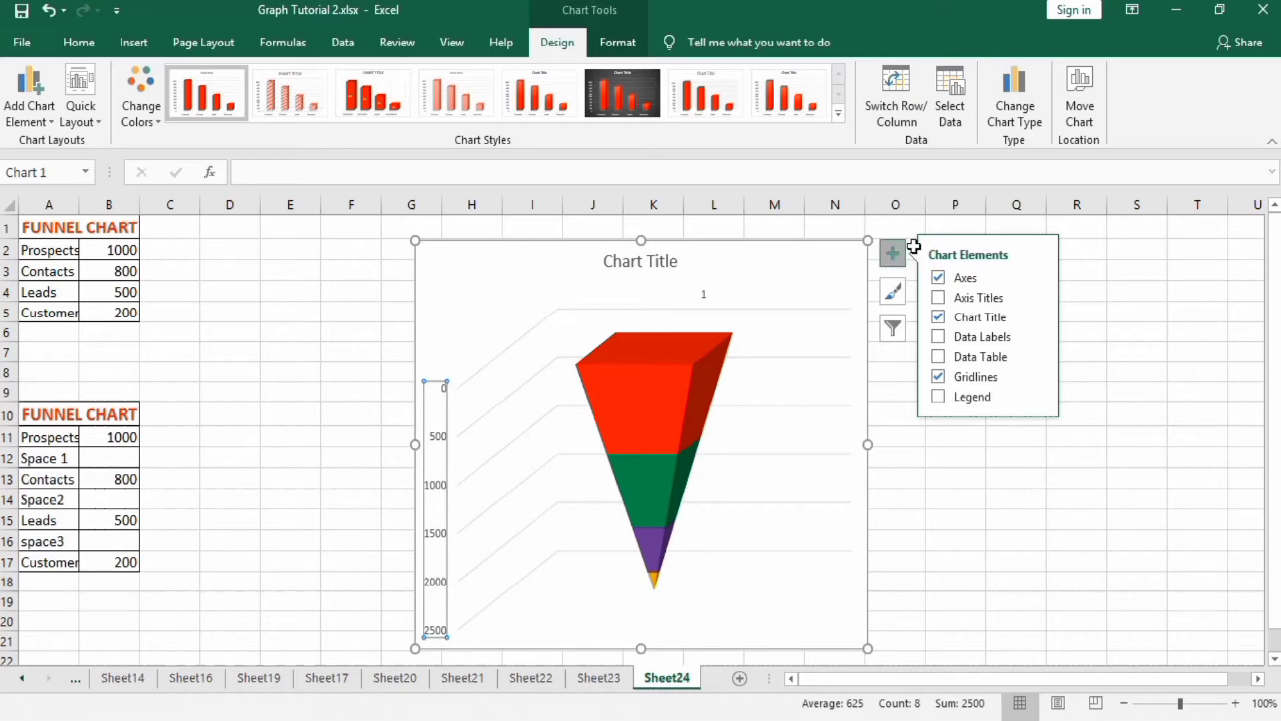
{"action": "left_click", "coordinate": [939, 378]}
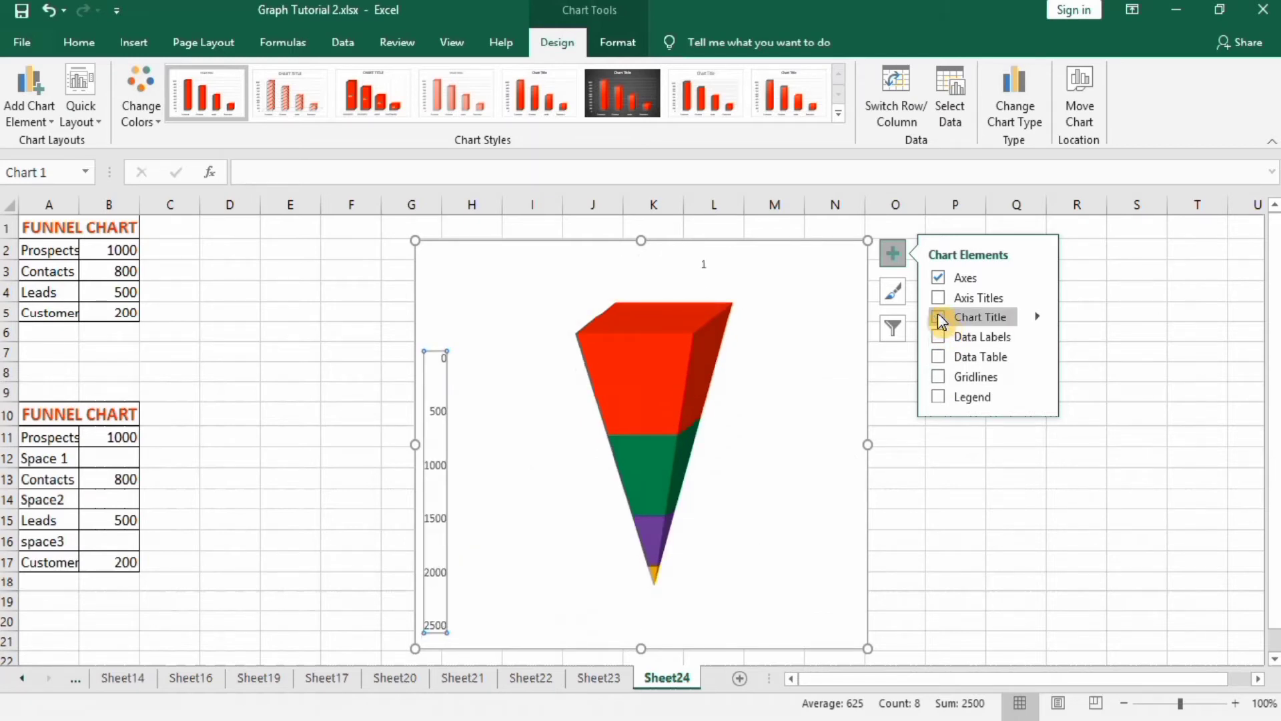
{"action": "left_click", "coordinate": [939, 279]}
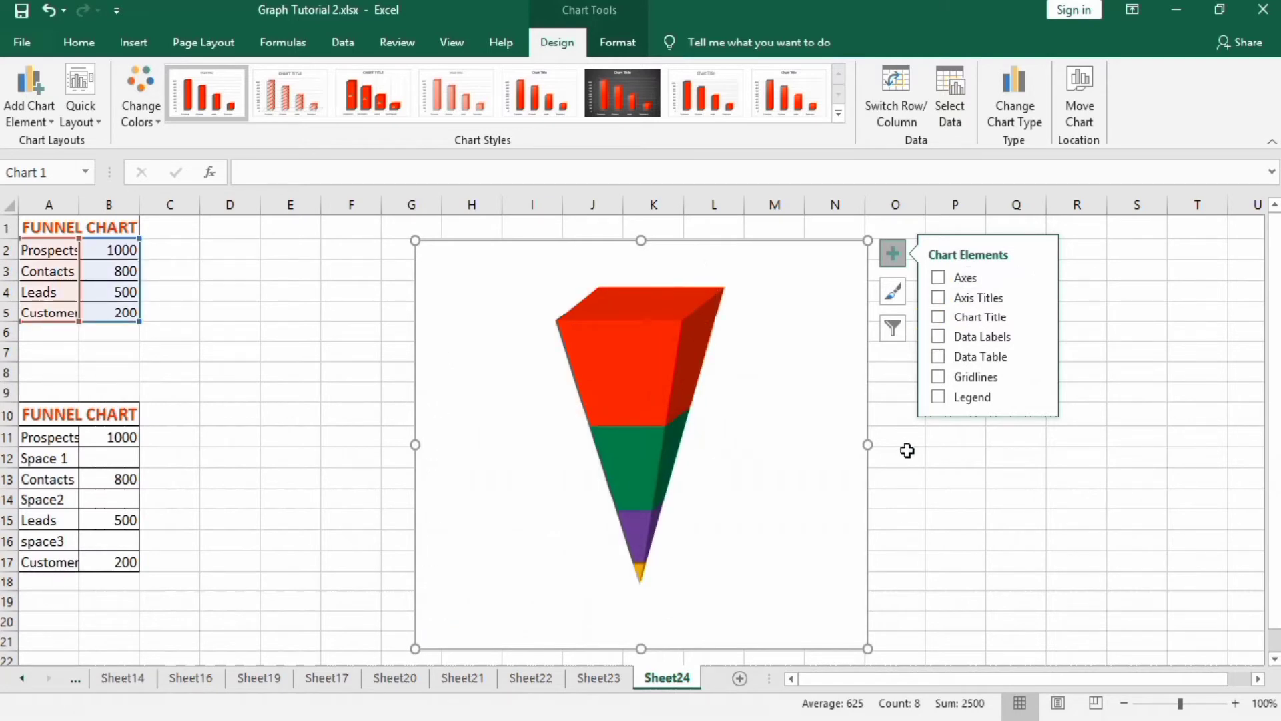
{"action": "left_click", "coordinate": [963, 535]}
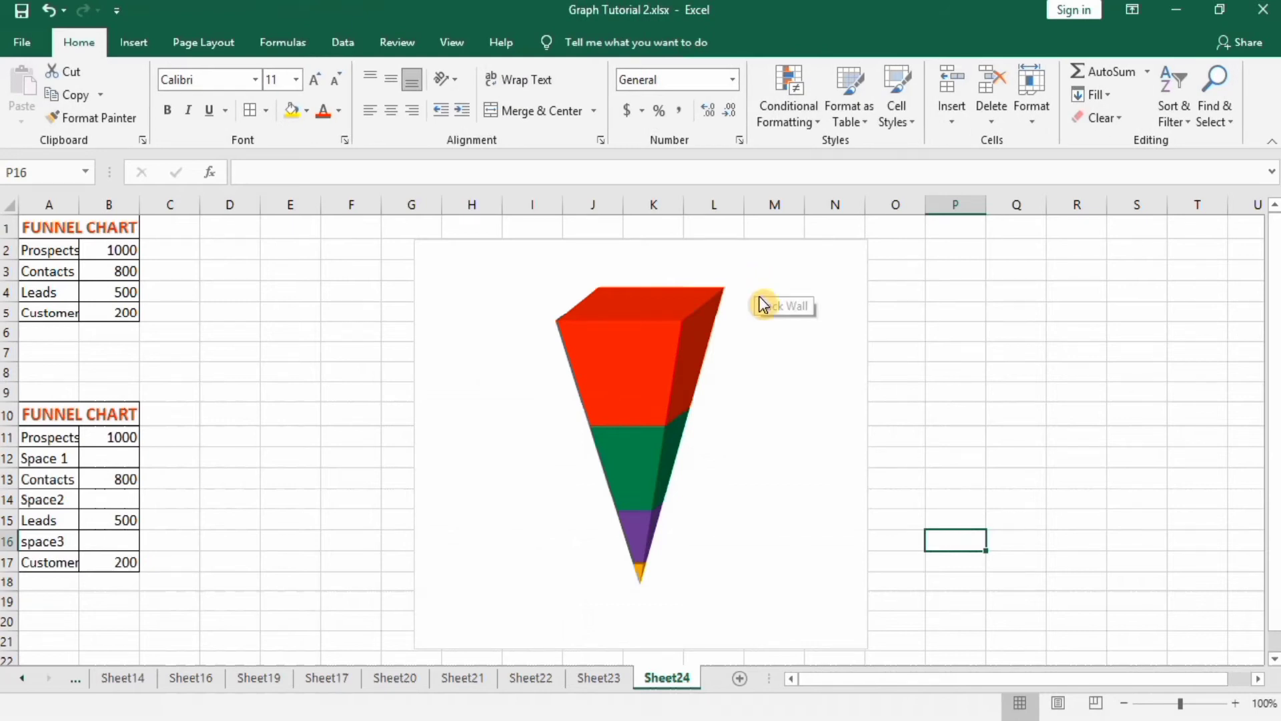
Enlarge the plot area on all four sides so it reaches the chart's outer border
{"action": "left_click", "coordinate": [756, 321]}
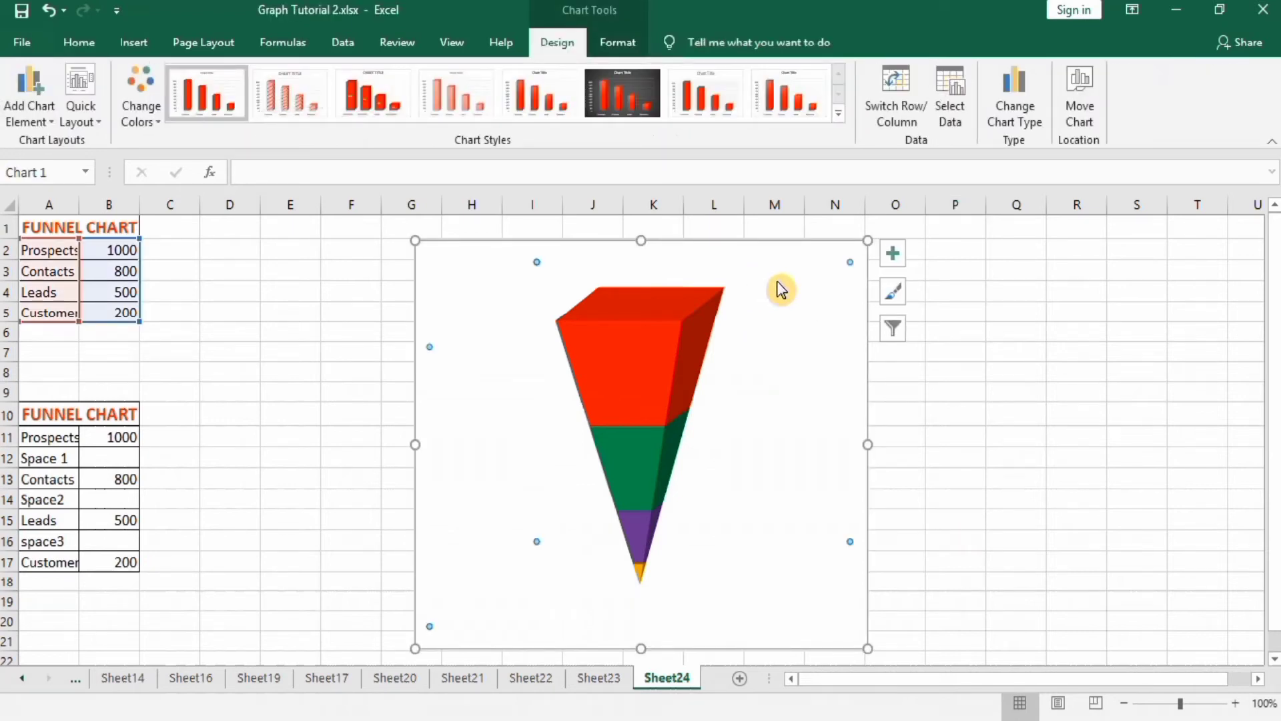
{"action": "left_click", "coordinate": [819, 252]}
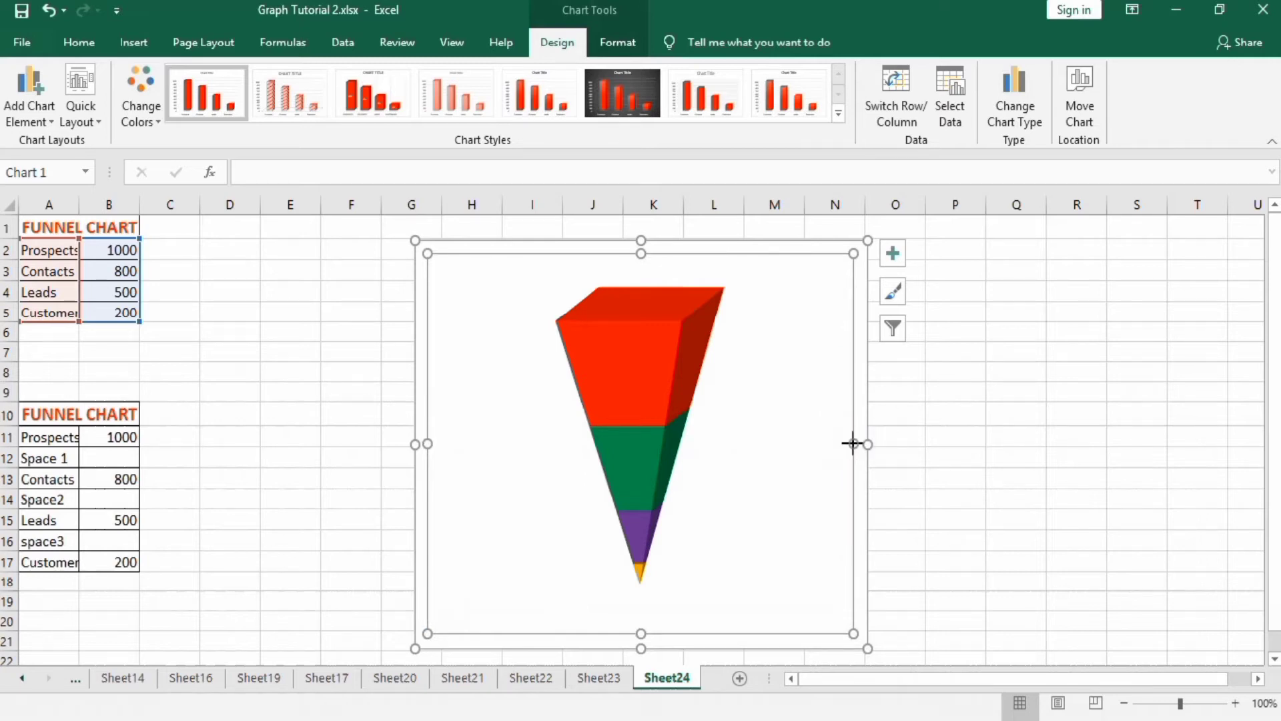
{"action": "left_click_drag", "start_coordinate": [852, 444], "coordinate": [865, 441]}
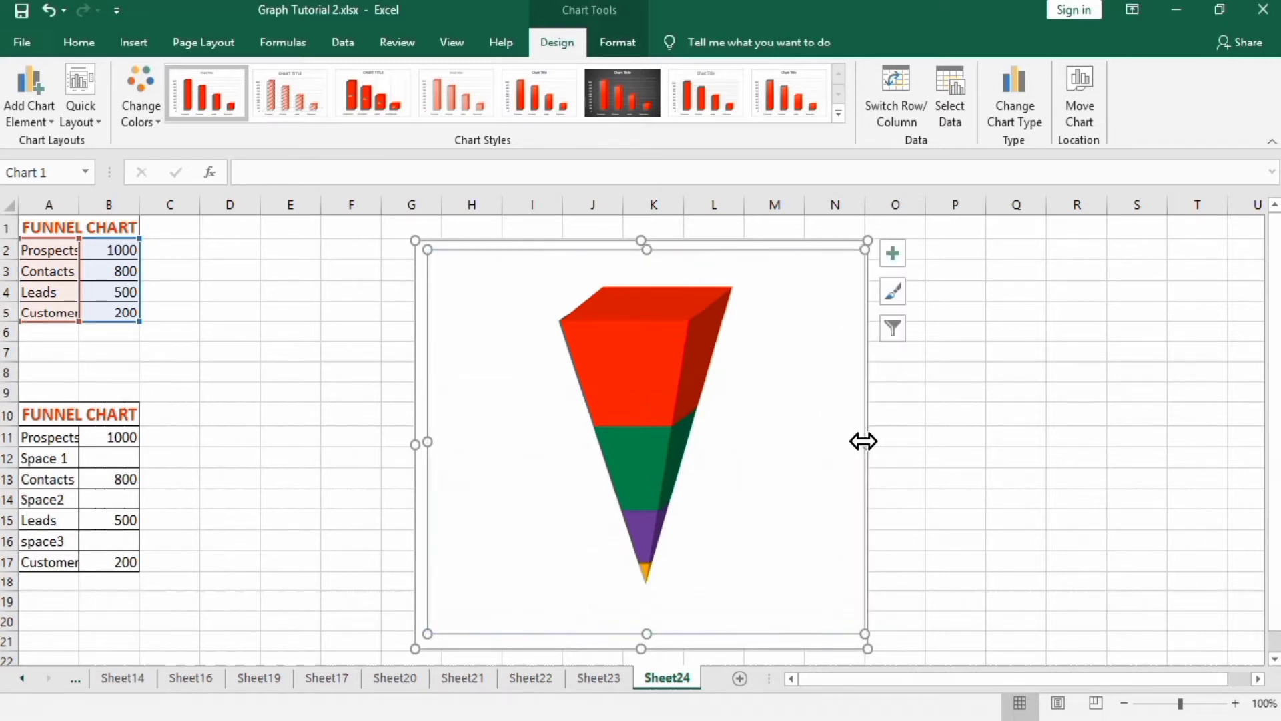
{"action": "left_click_drag", "start_coordinate": [651, 247], "coordinate": [653, 240]}
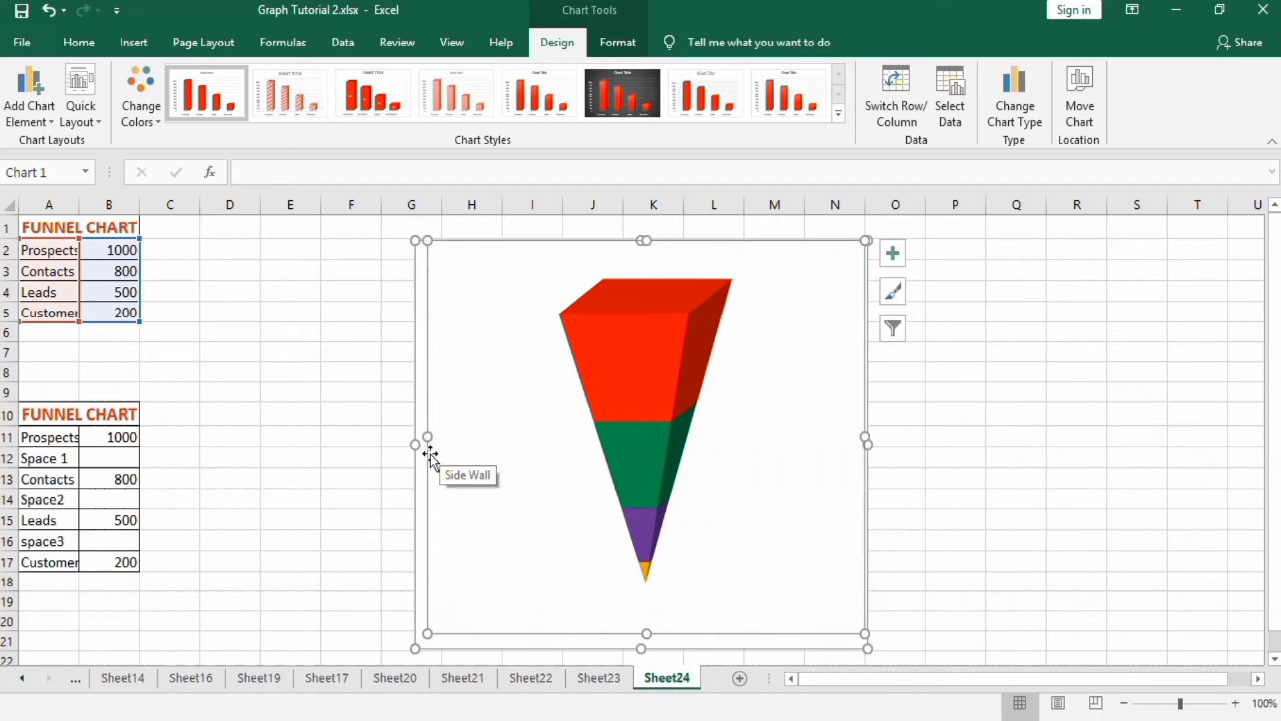
{"action": "left_click_drag", "start_coordinate": [426, 438], "coordinate": [416, 438]}
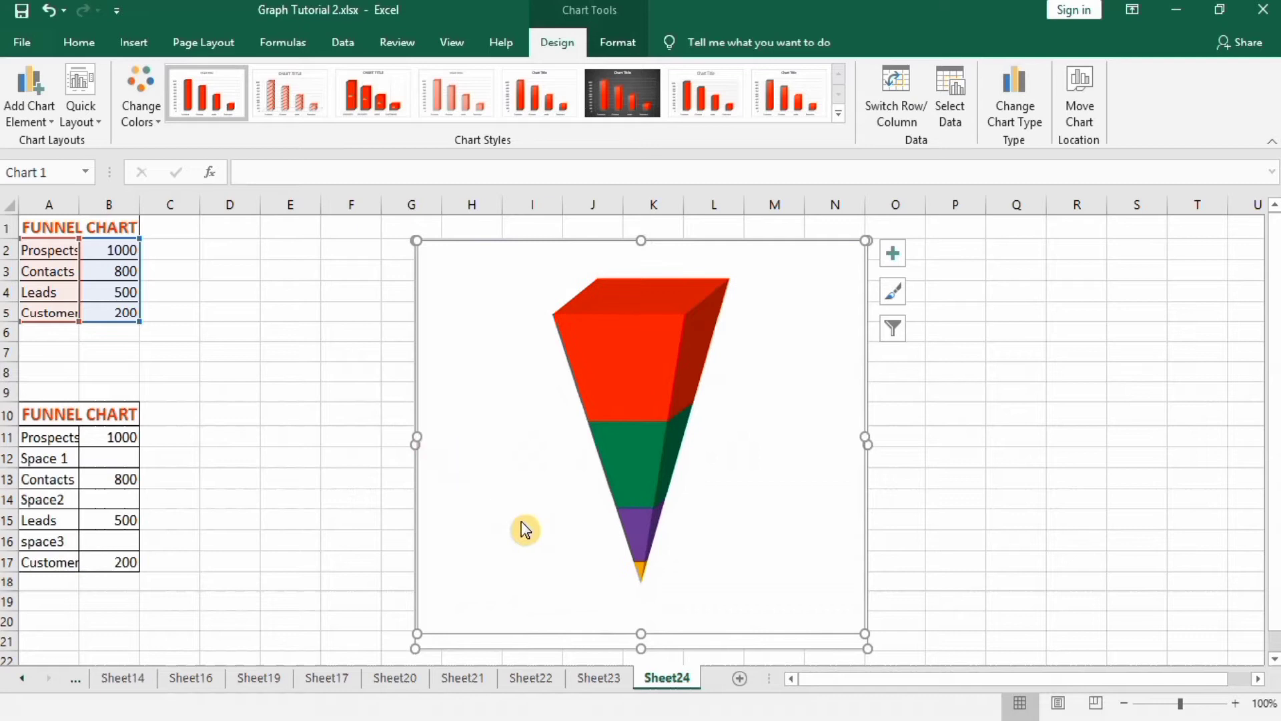
{"action": "left_click_drag", "start_coordinate": [643, 631], "coordinate": [642, 647]}
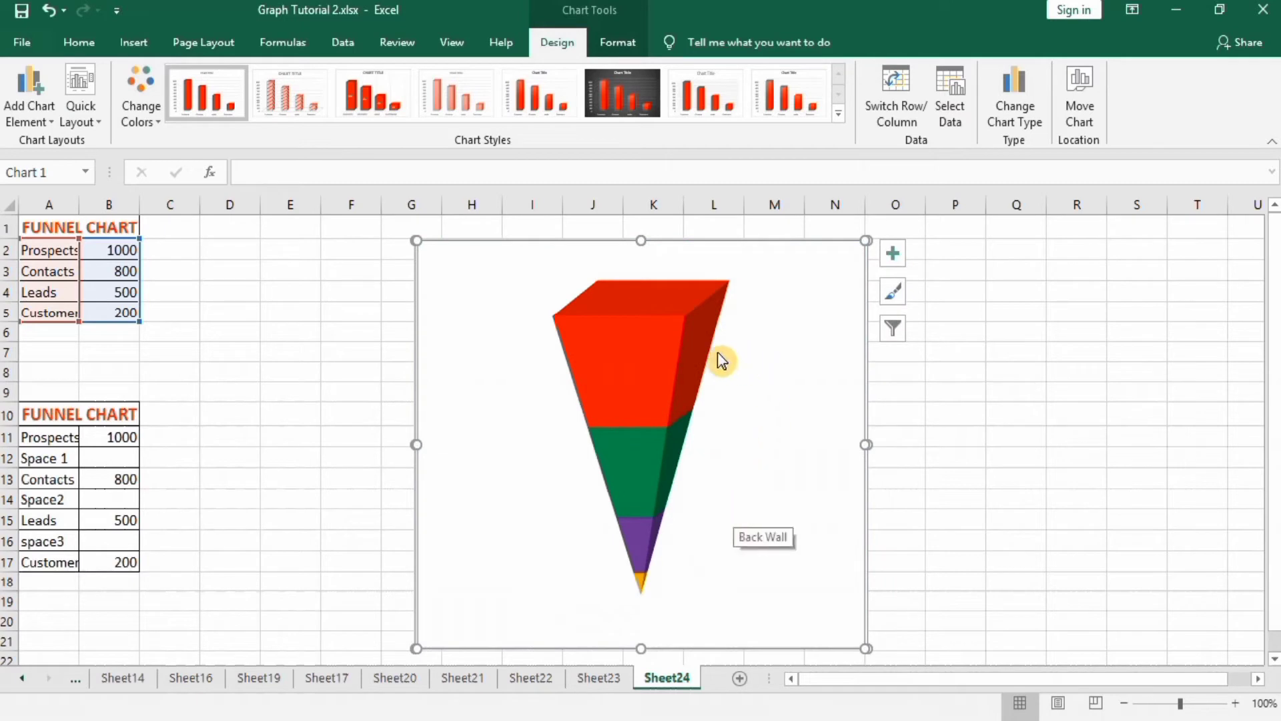
Set the fill of the red Prospects series to Solid fill
{"action": "left_click", "coordinate": [643, 359]}
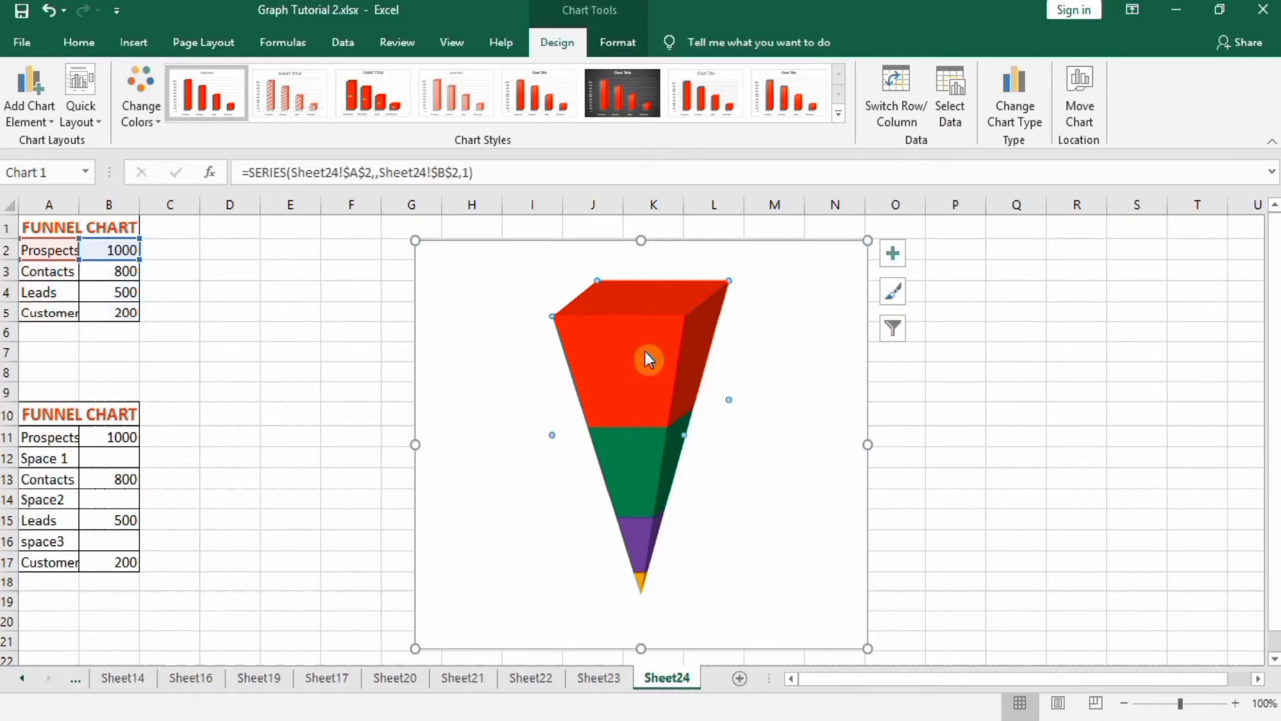
{"action": "right_click", "coordinate": [645, 349]}
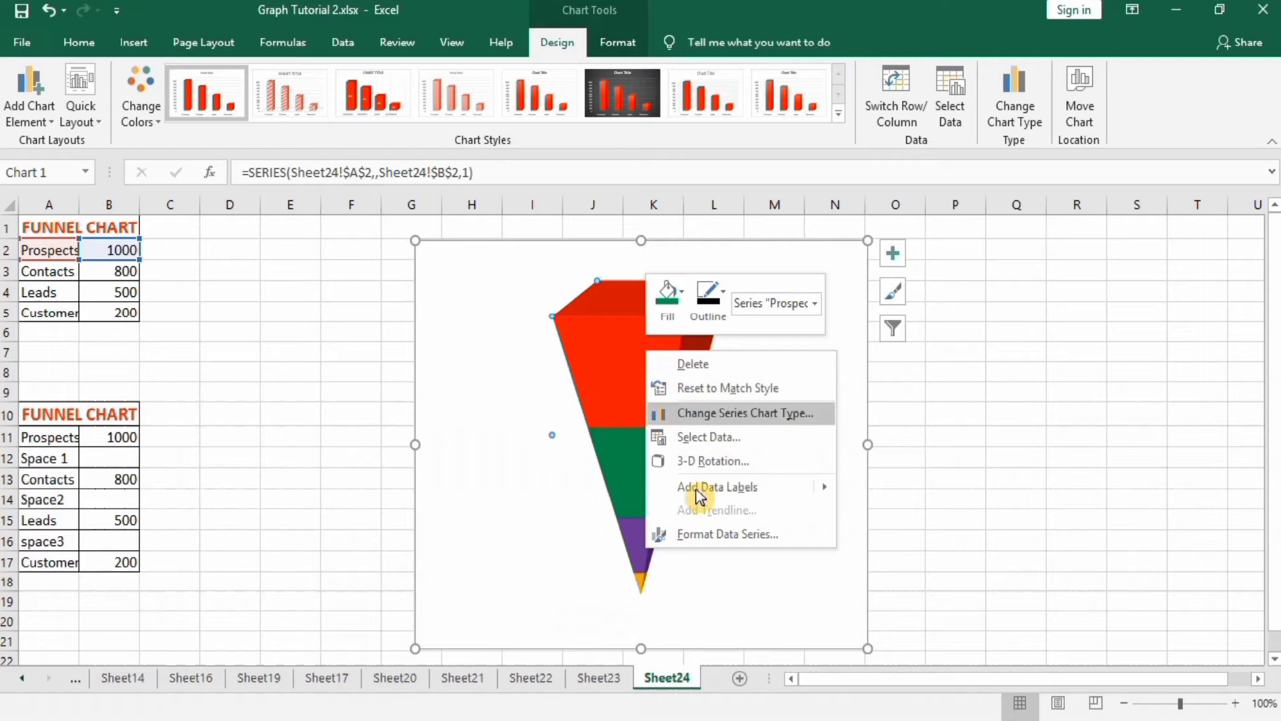
{"action": "left_click", "coordinate": [722, 538]}
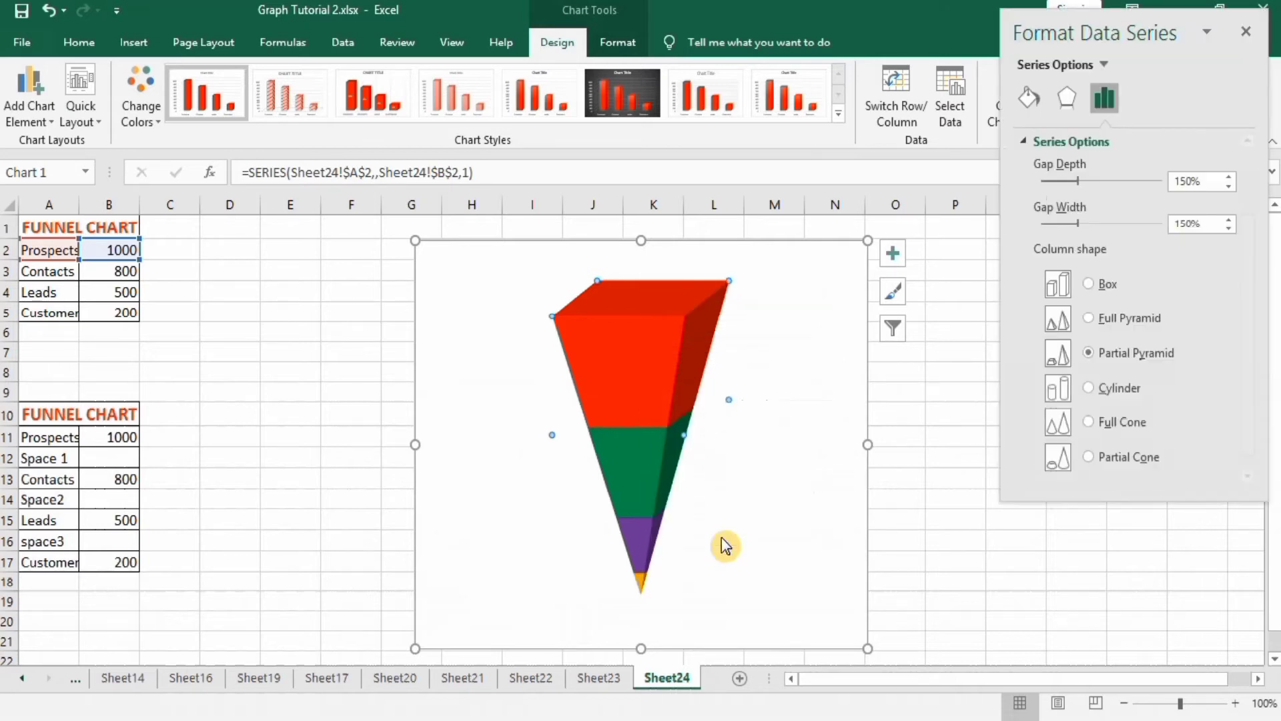
{"action": "left_click", "coordinate": [1029, 99]}
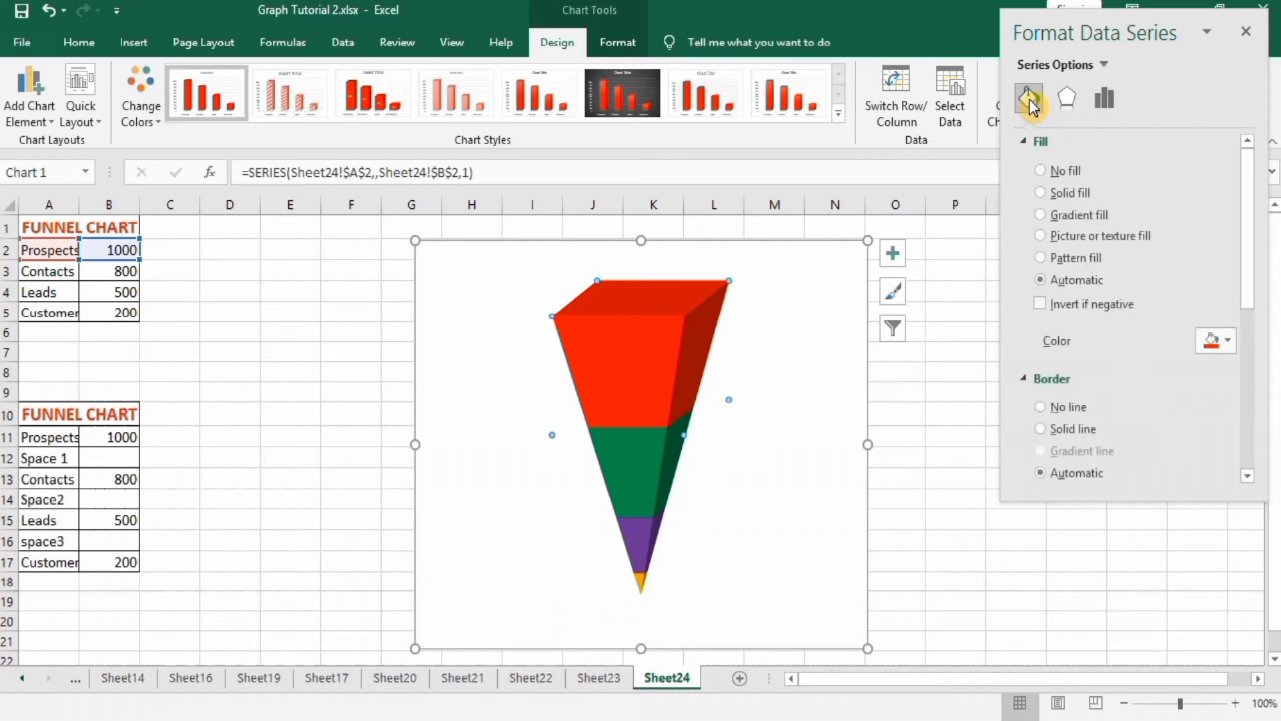
{"action": "left_click", "coordinate": [1040, 193]}
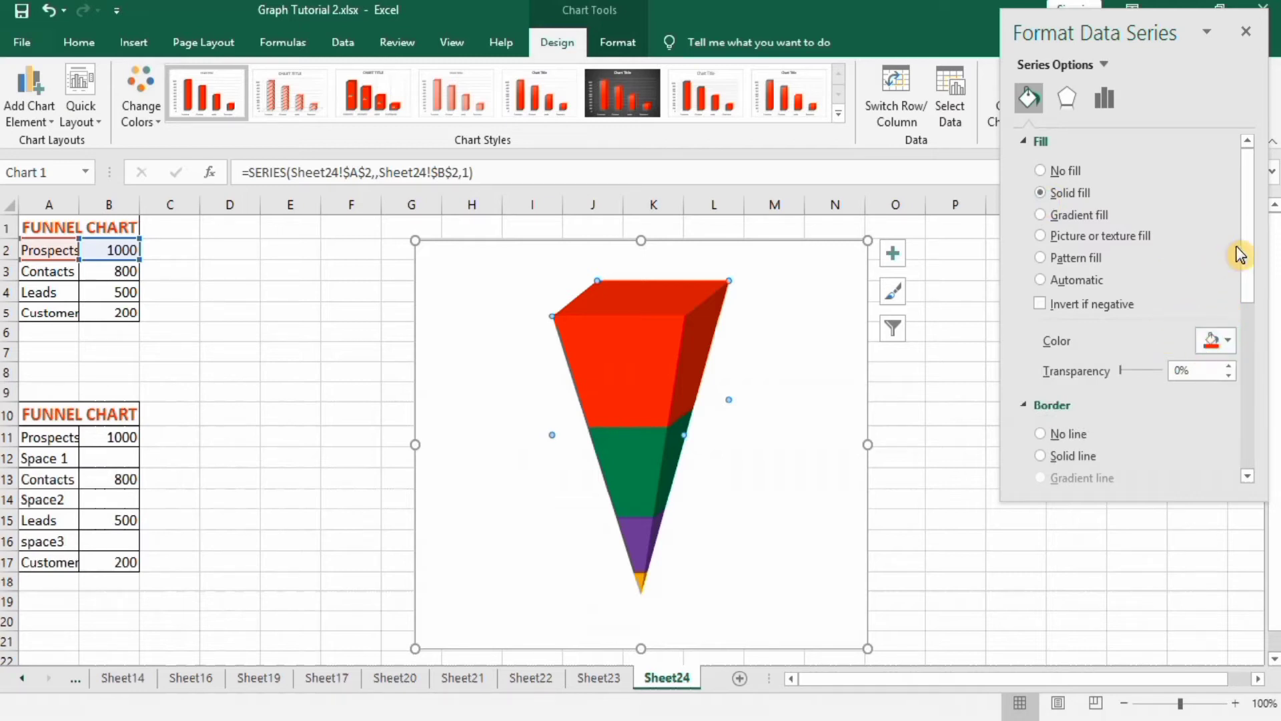
Give the red Prospects series a solid border line and set its width to 1.5 pt
{"action": "left_click_drag", "start_coordinate": [1244, 243], "coordinate": [1244, 291]}
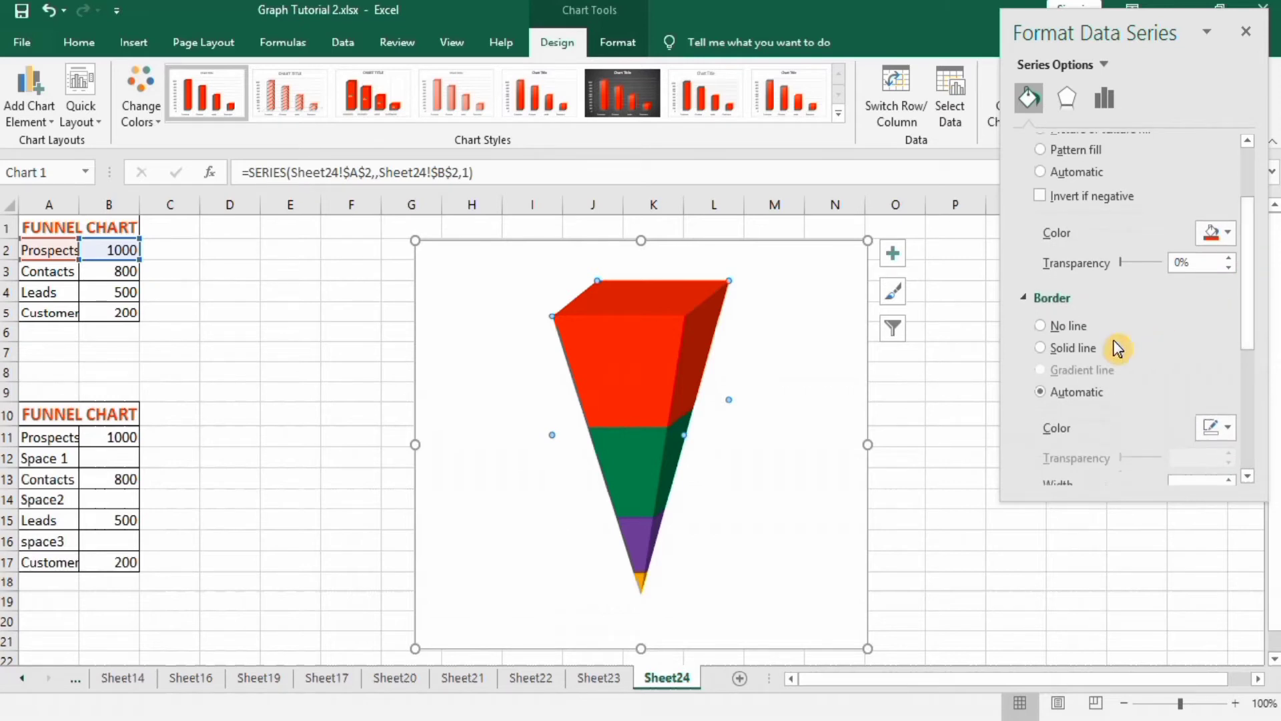
{"action": "left_click", "coordinate": [1043, 345]}
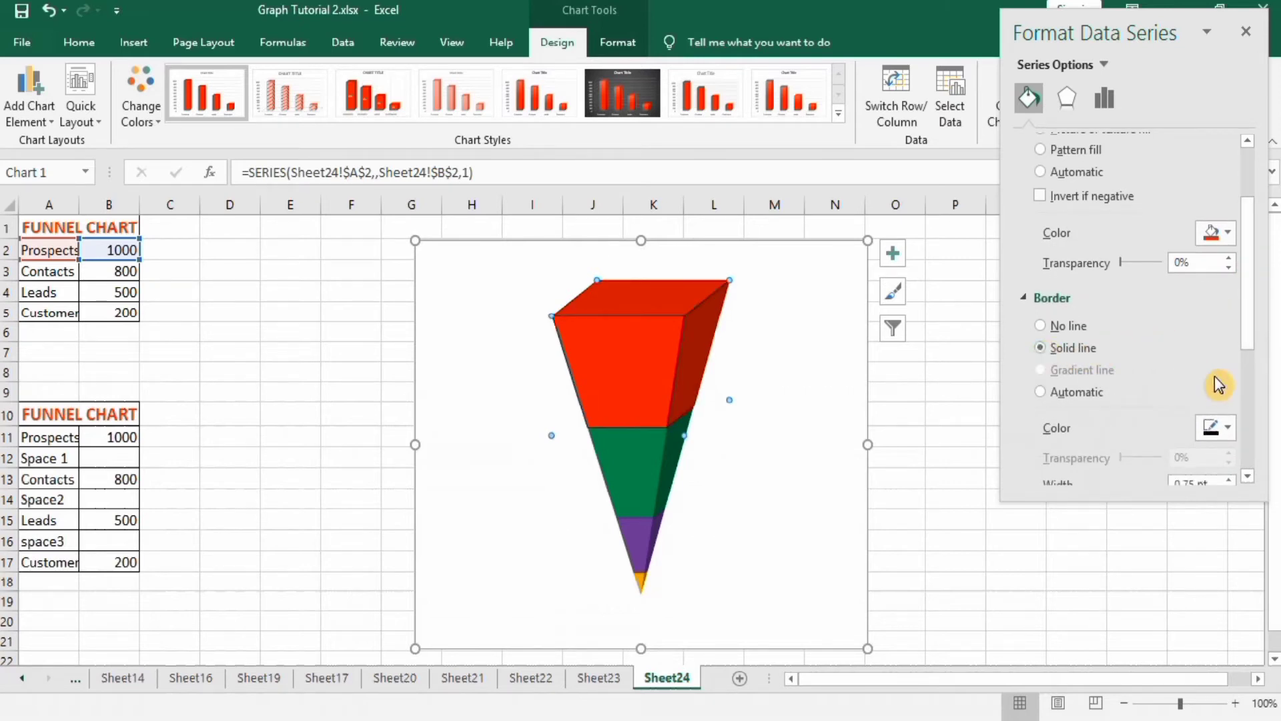
{"action": "left_click_drag", "start_coordinate": [1253, 338], "coordinate": [1253, 372]}
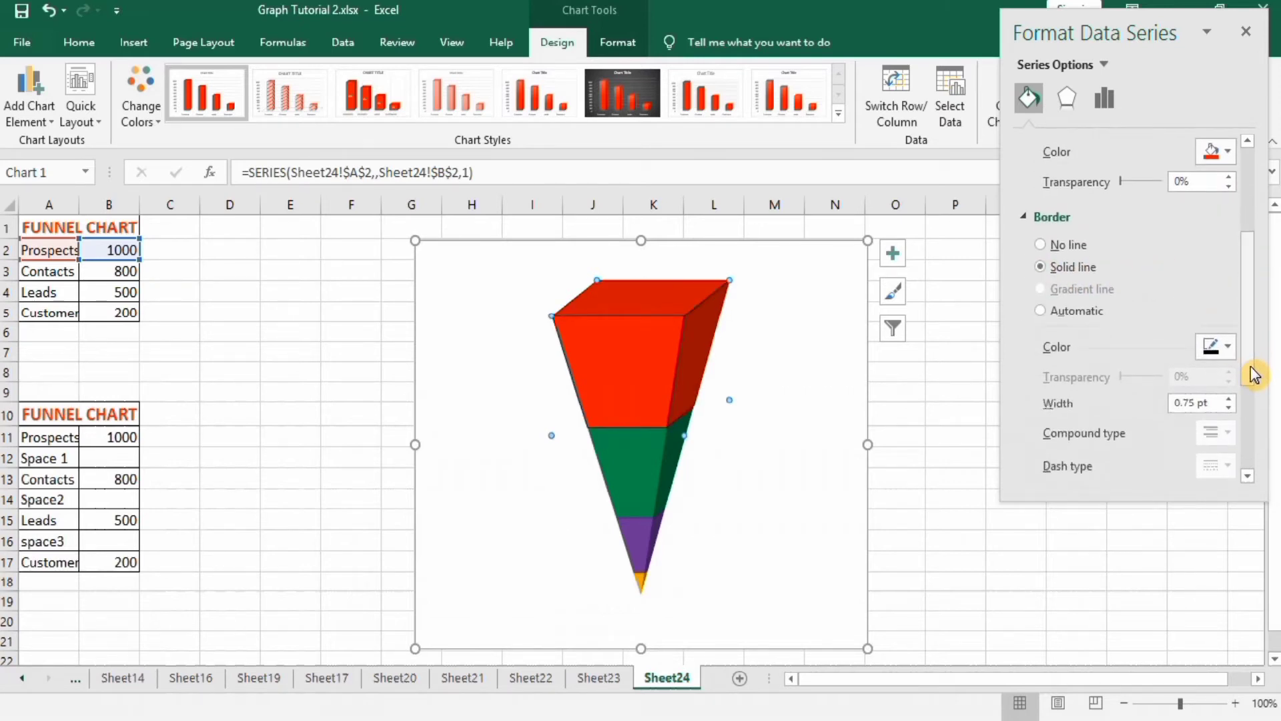
{"action": "left_click", "coordinate": [1231, 398]}
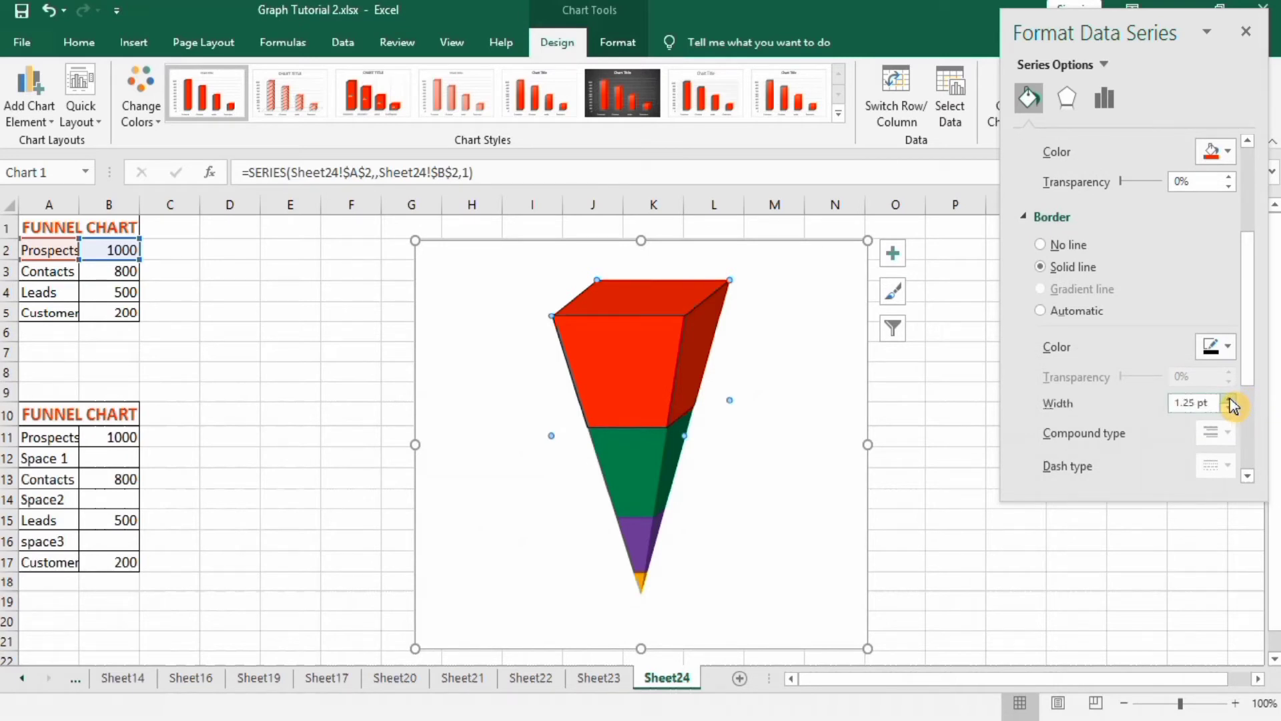
{"action": "left_click", "coordinate": [1231, 399]}
Give the green Contacts series a solid border line 1.5 pt wide
{"action": "left_click", "coordinate": [636, 459]}
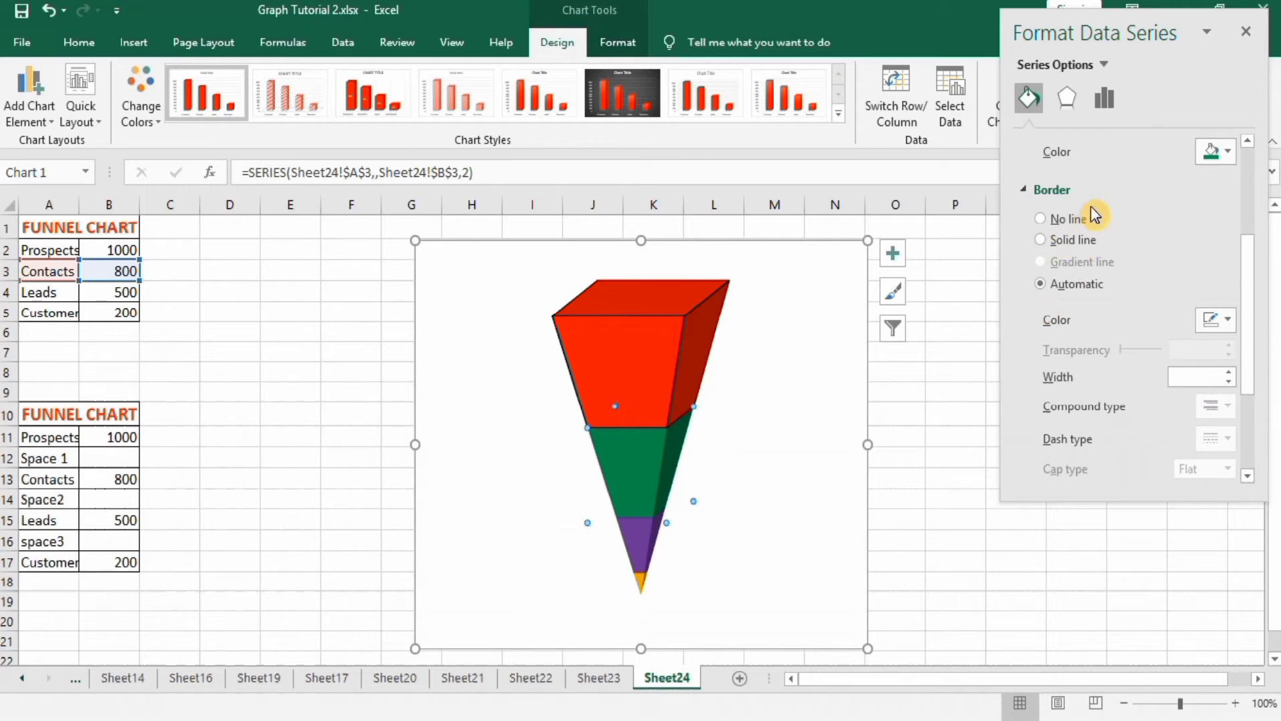
{"action": "left_click", "coordinate": [1038, 239]}
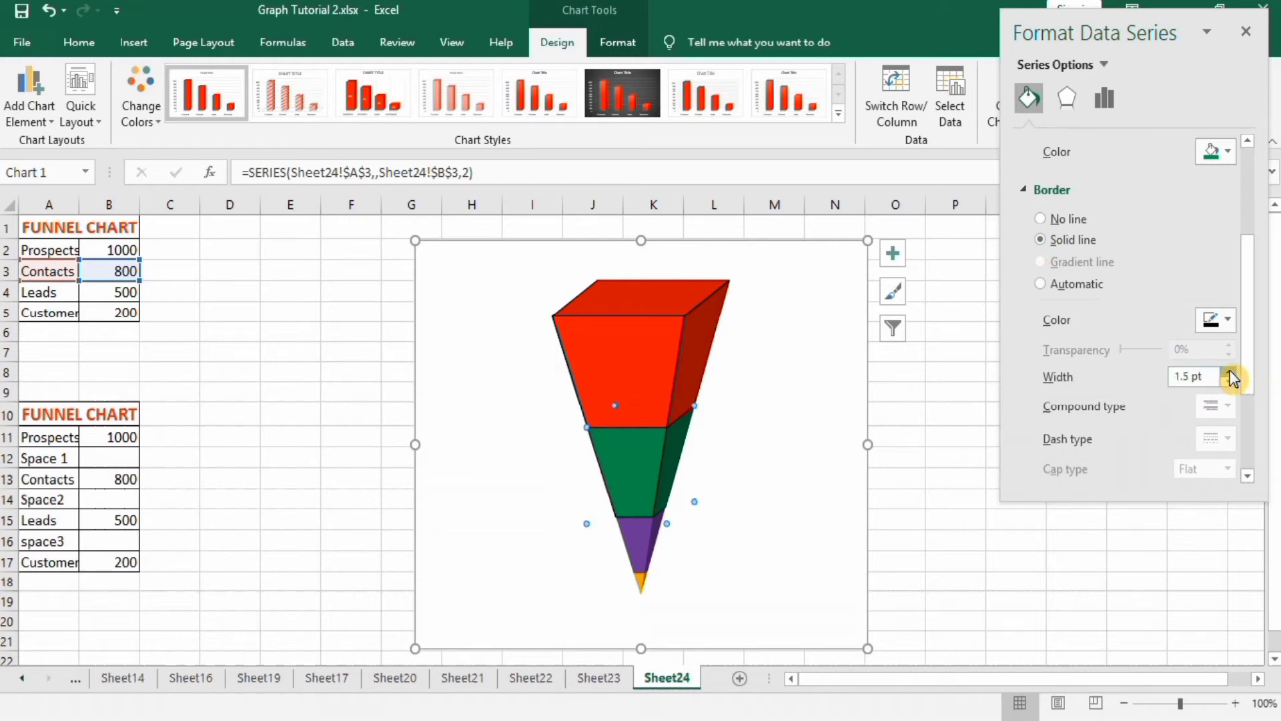
{"action": "left_click_drag", "start_coordinate": [1253, 272], "coordinate": [1253, 197]}
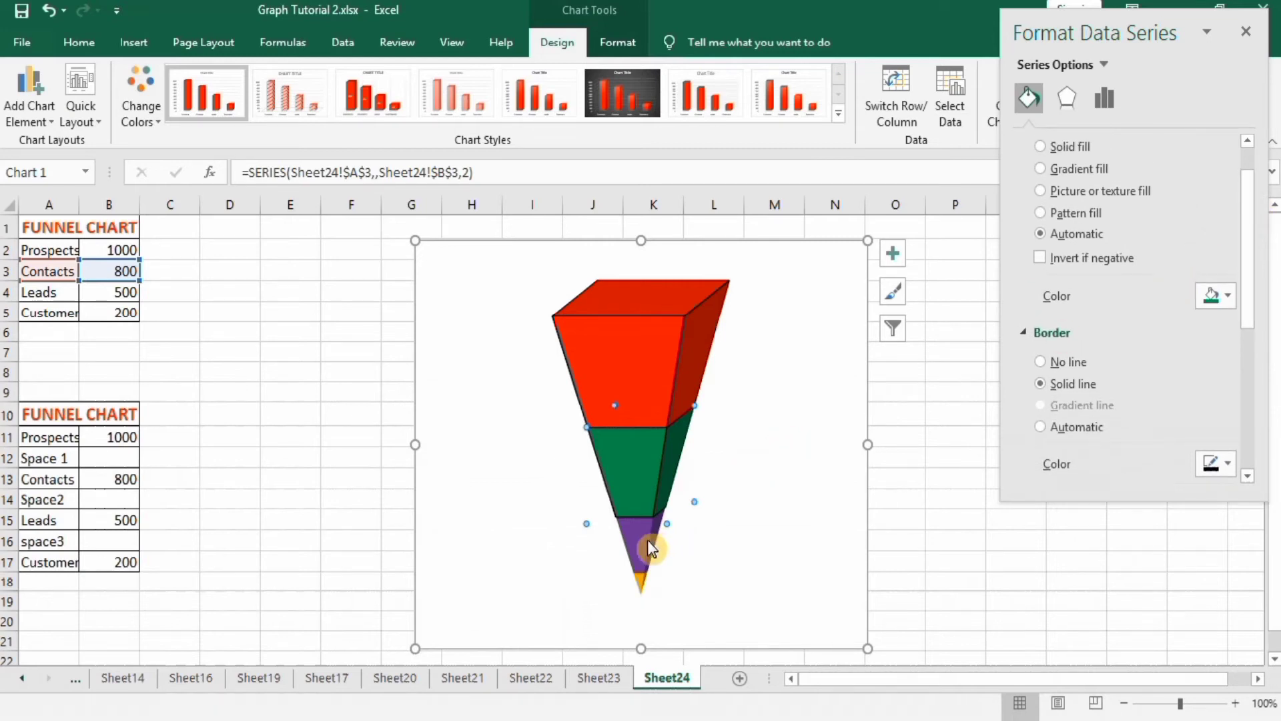
Outline the purple Leads series with a solid border line 1.5 pt wide, keeping its fill color
{"action": "left_click", "coordinate": [640, 560]}
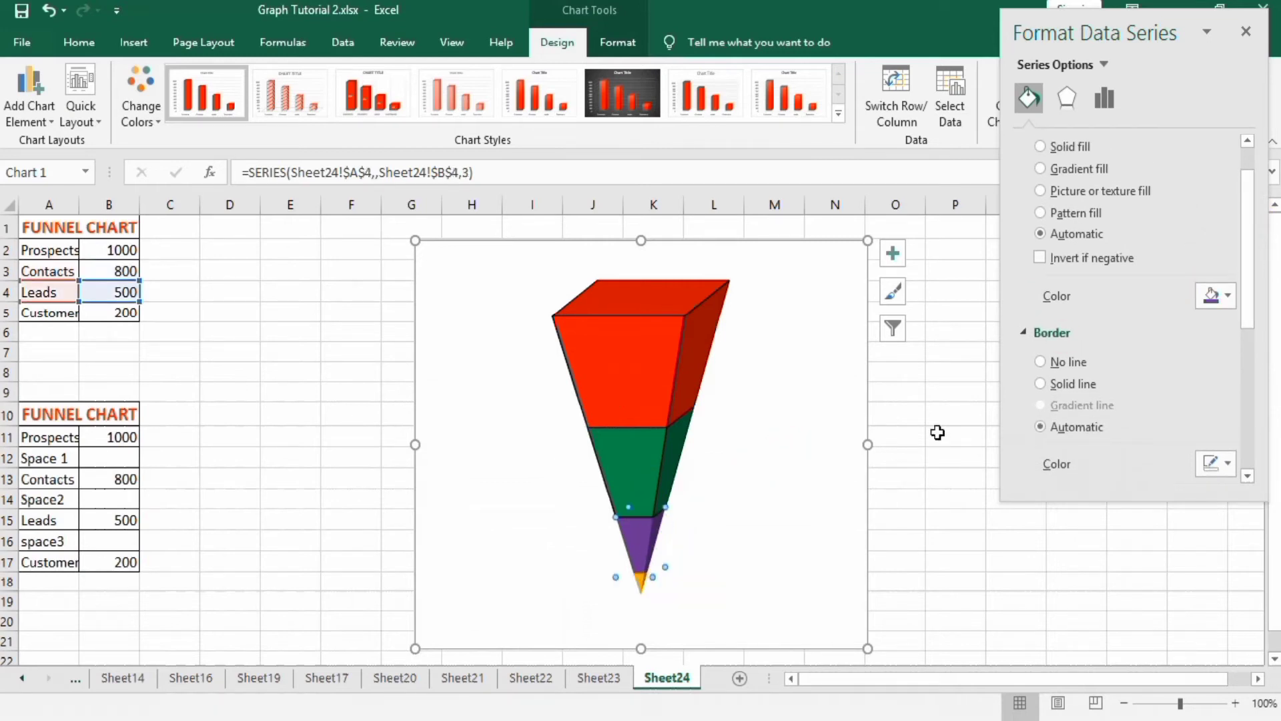
{"action": "left_click", "coordinate": [1041, 383]}
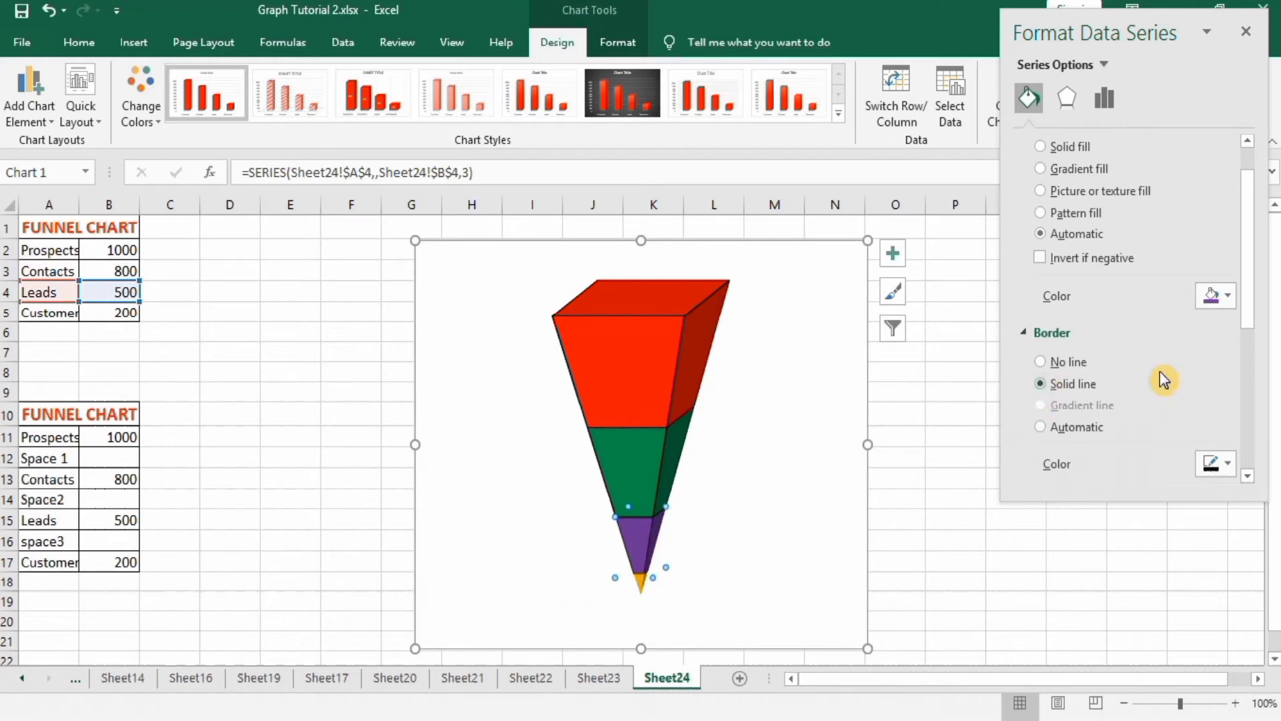
{"action": "left_click_drag", "start_coordinate": [1250, 306], "coordinate": [1251, 353]}
{"action": "left_click", "coordinate": [1234, 410]}
{"action": "left_click", "coordinate": [1233, 410]}
{"action": "left_click", "coordinate": [1233, 410]}
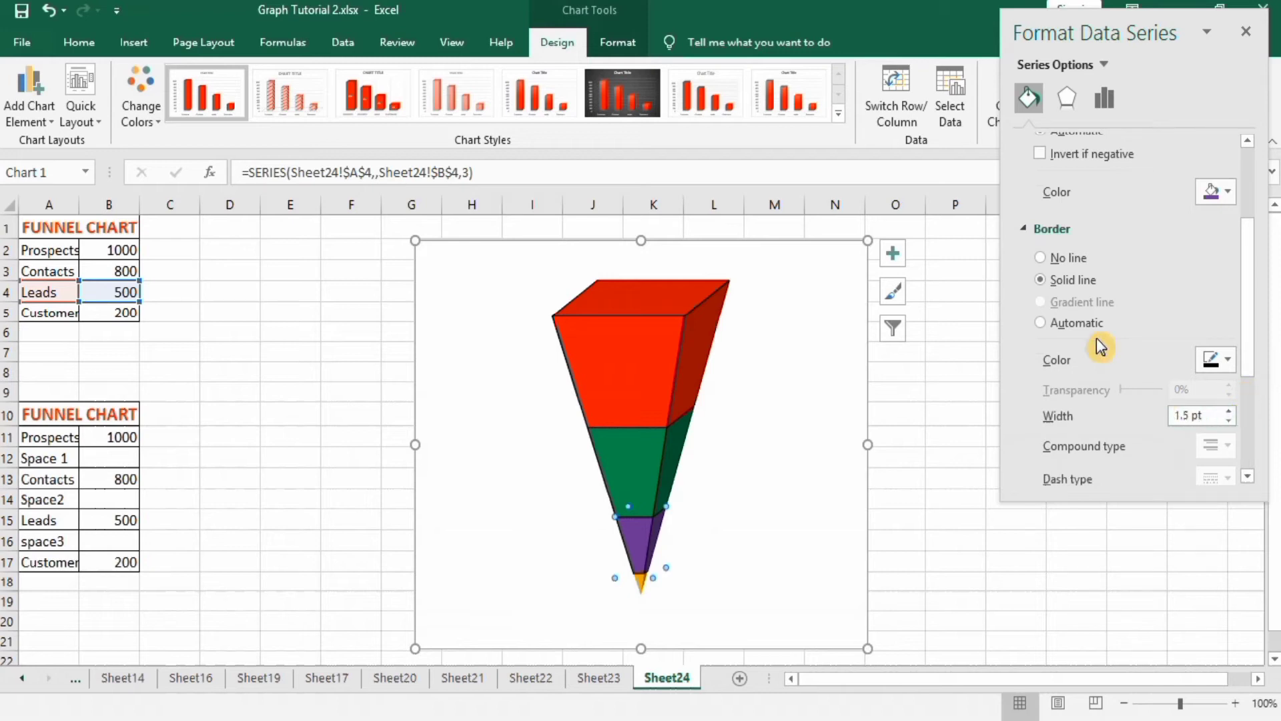
{"action": "left_click", "coordinate": [1229, 192]}
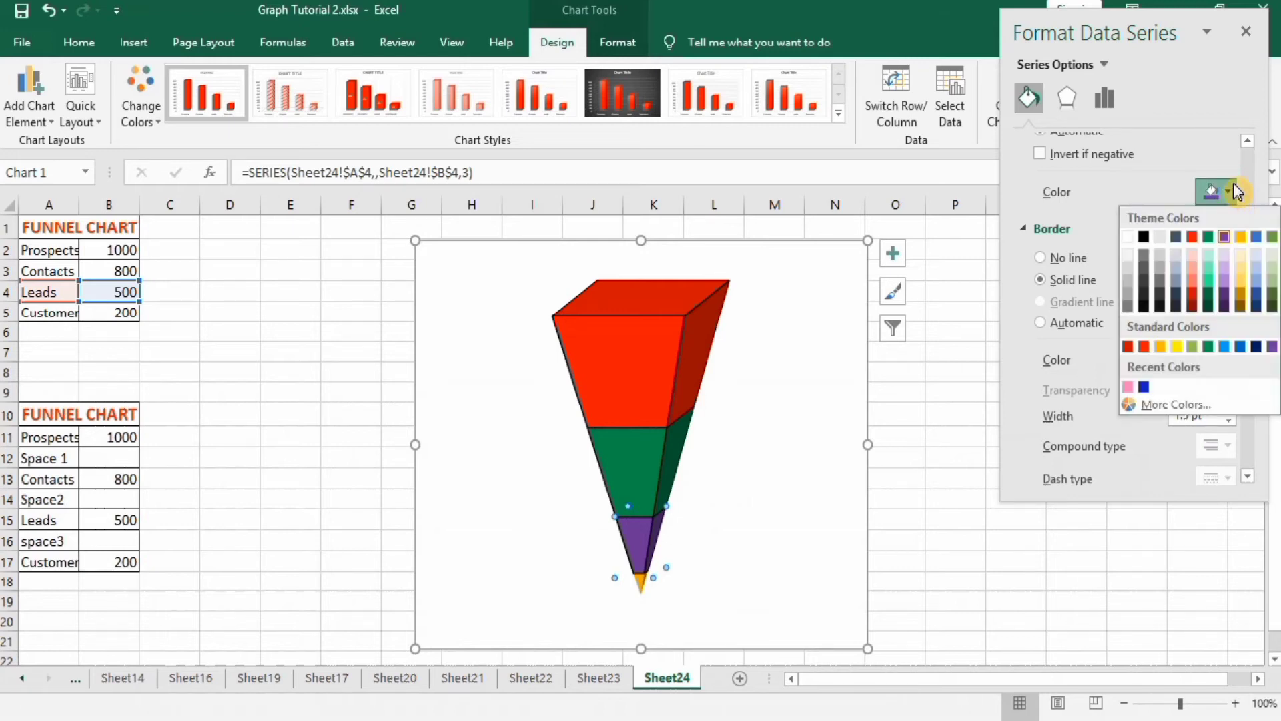
{"action": "left_click", "coordinate": [1139, 180]}
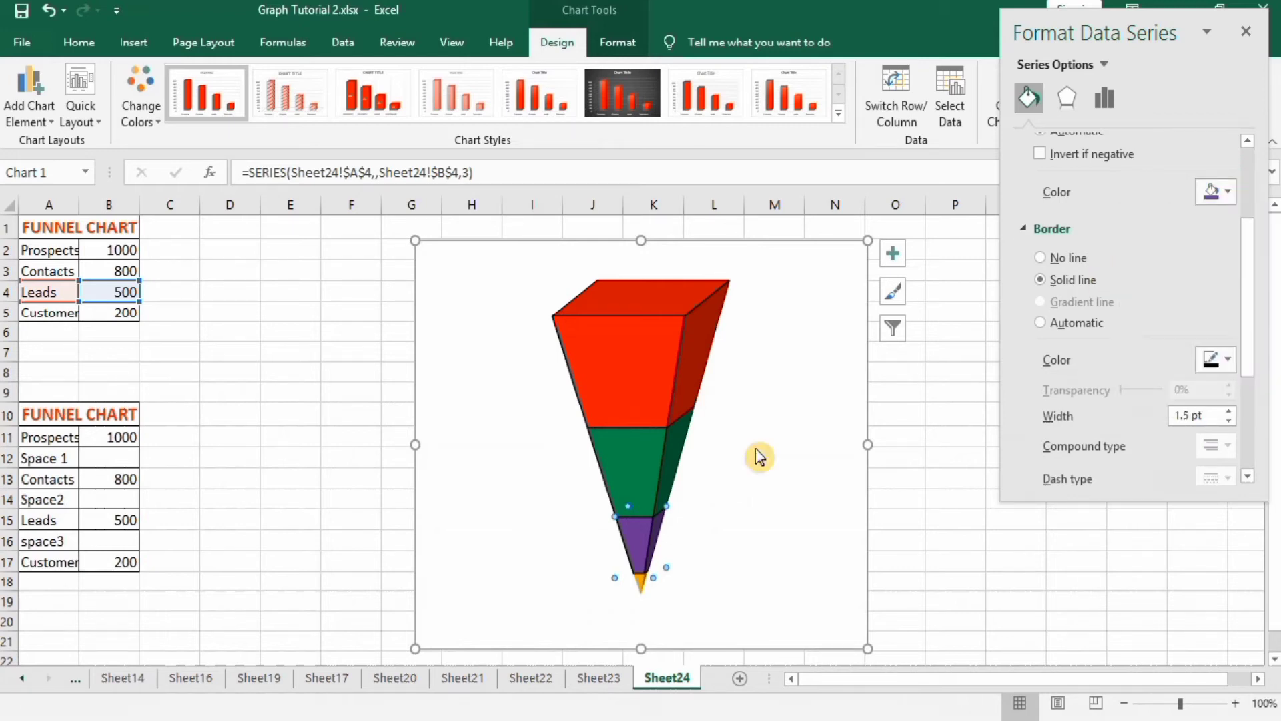
Apply a 1.5 pt solid border line to the orange Customers series and close the formatting options
{"action": "left_click", "coordinate": [639, 585]}
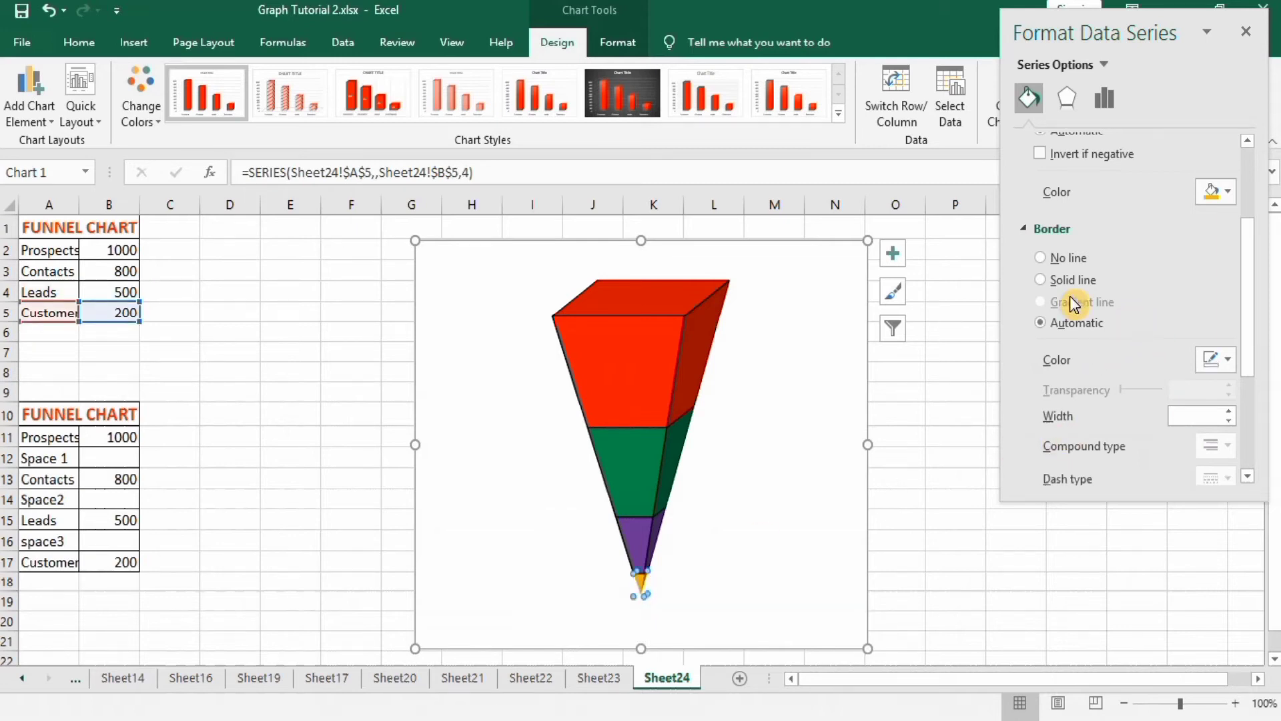
{"action": "left_click", "coordinate": [1041, 280]}
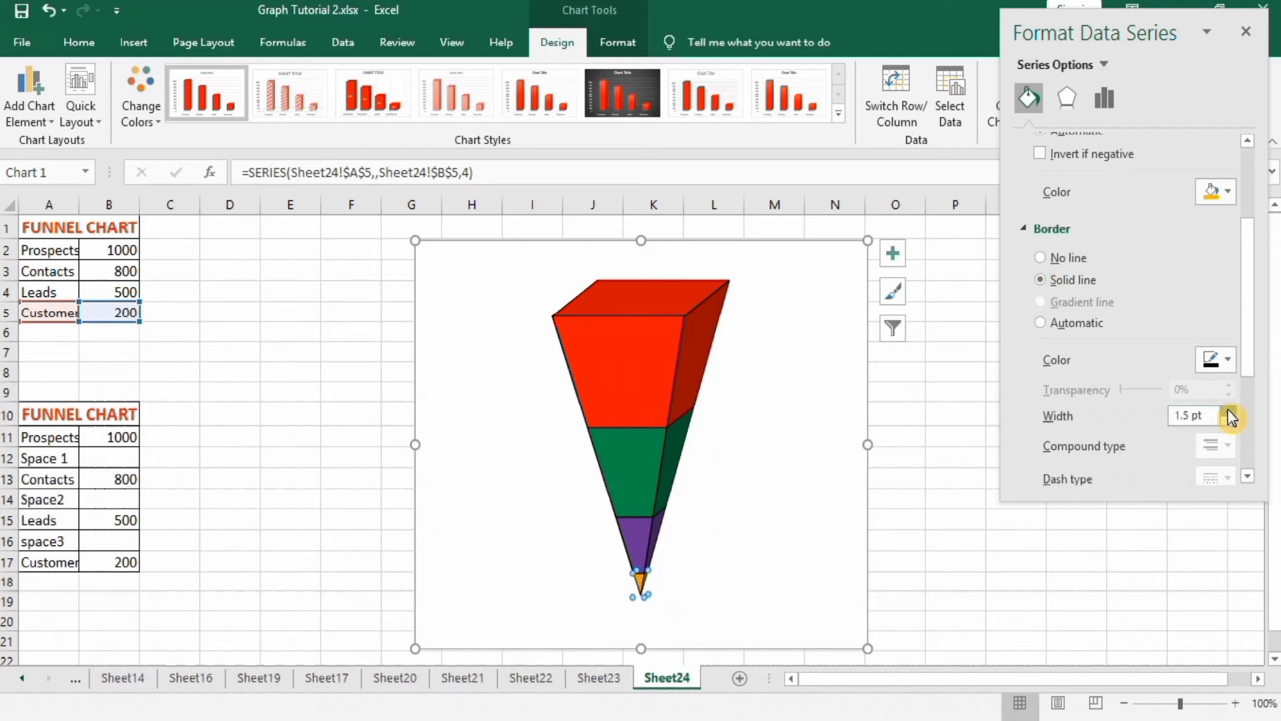
{"action": "left_click", "coordinate": [965, 552]}
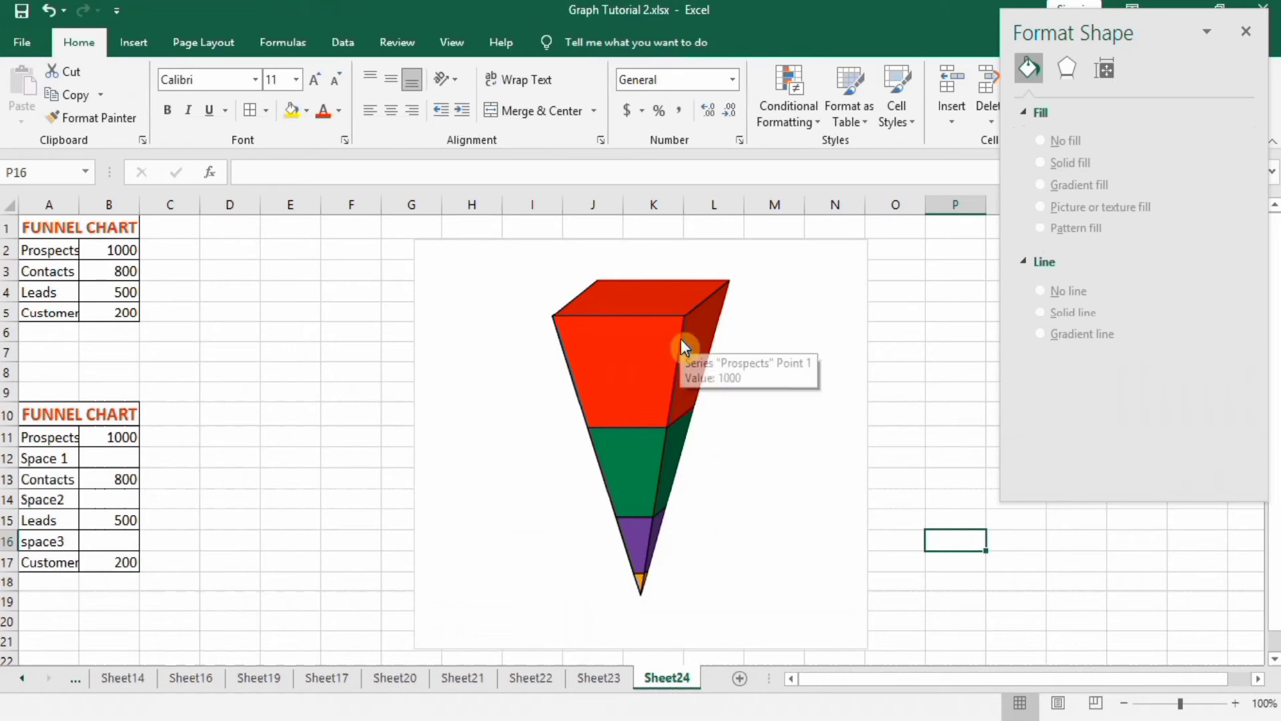
{"action": "left_click", "coordinate": [1246, 32]}
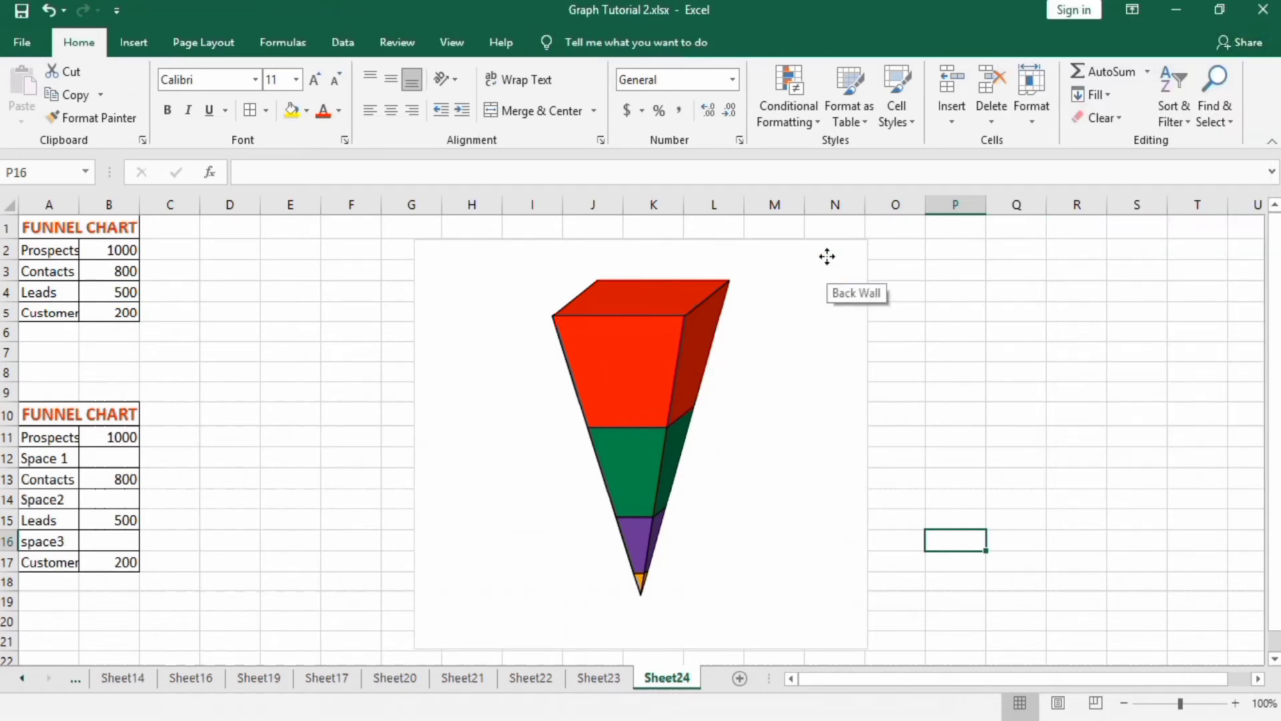
Add data labels to the funnel chart and deselect the chart
{"action": "left_click", "coordinate": [828, 256]}
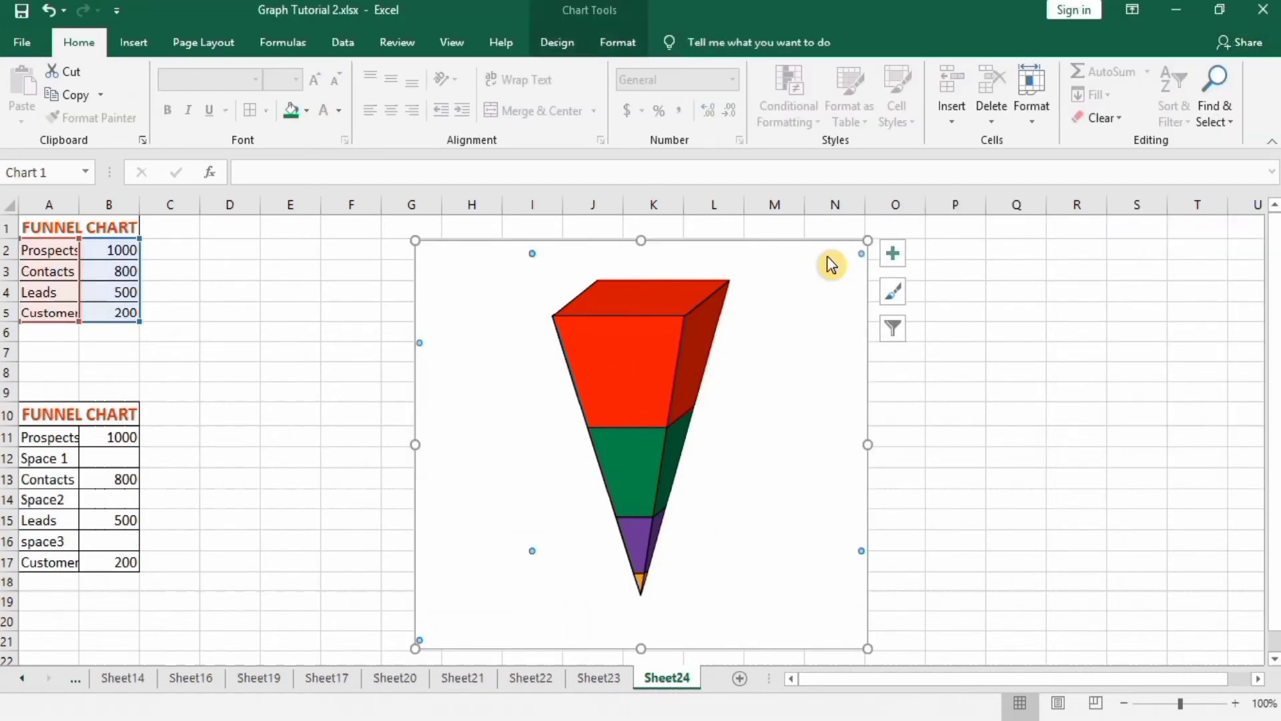
{"action": "left_click", "coordinate": [896, 254]}
{"action": "left_click", "coordinate": [941, 336]}
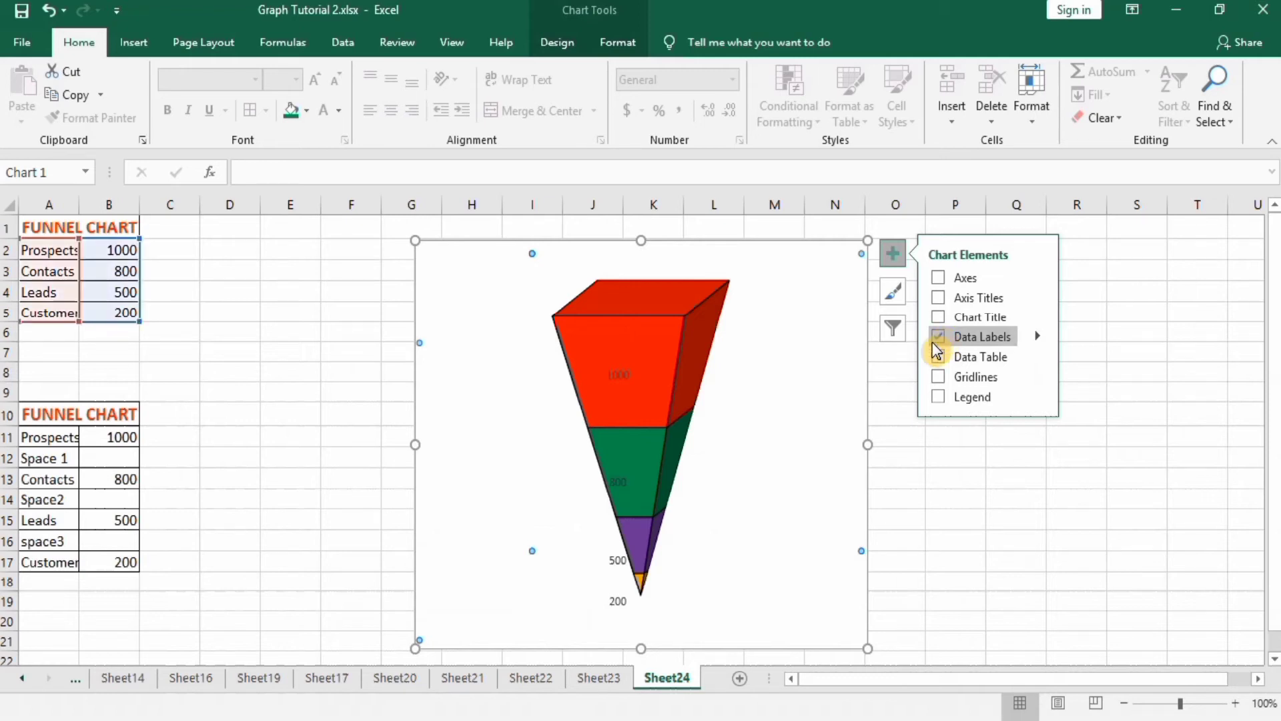
{"action": "left_click", "coordinate": [922, 477]}
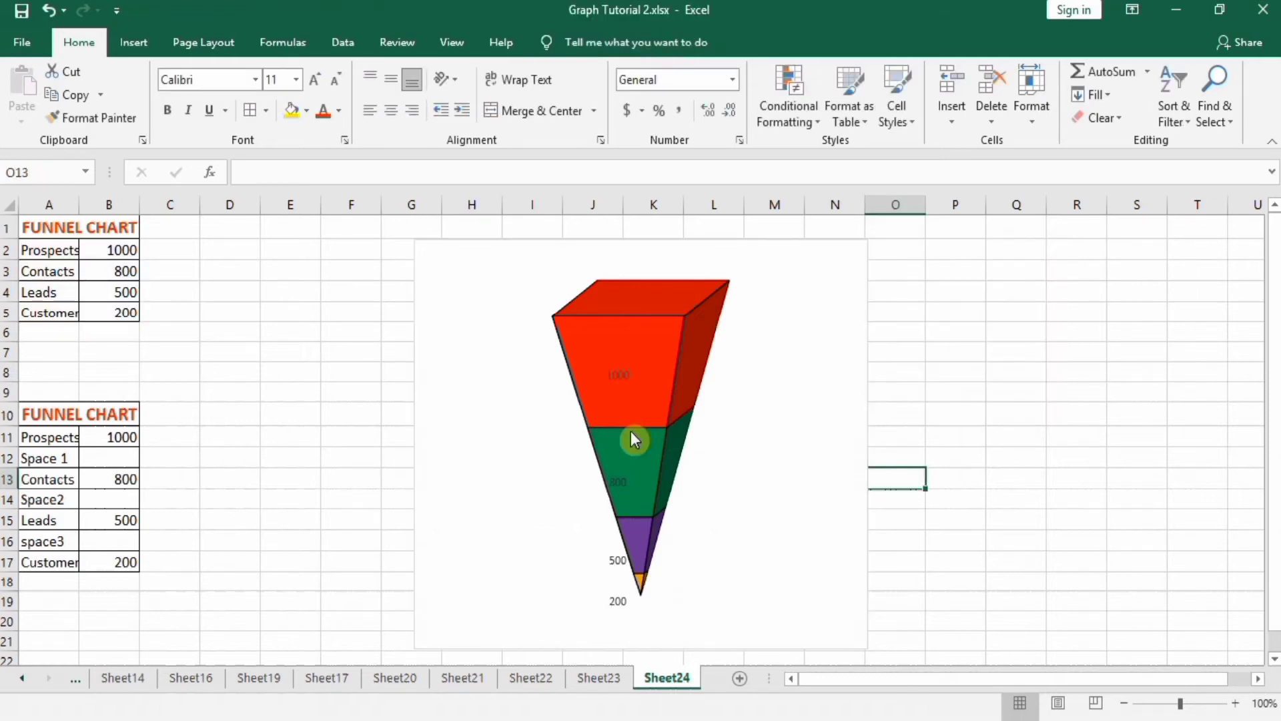
Include the series name in the Prospects data label alongside its value
{"action": "left_click", "coordinate": [615, 378]}
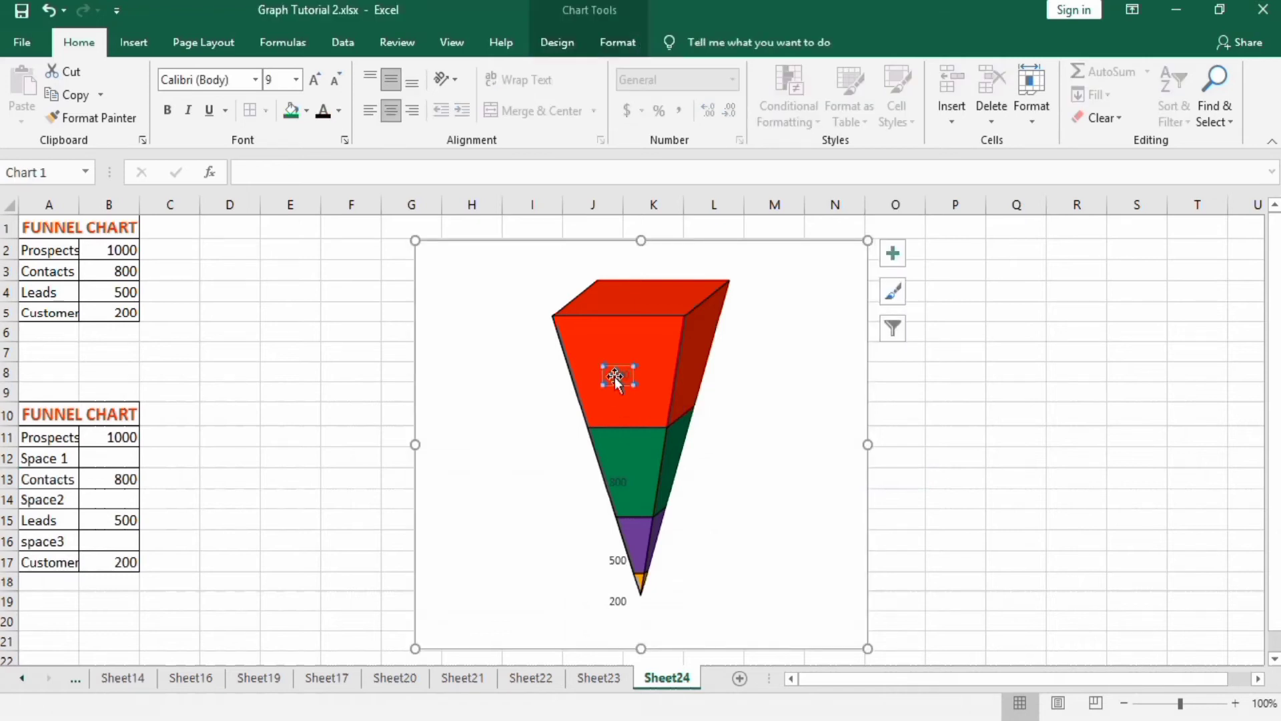
{"action": "right_click", "coordinate": [614, 378]}
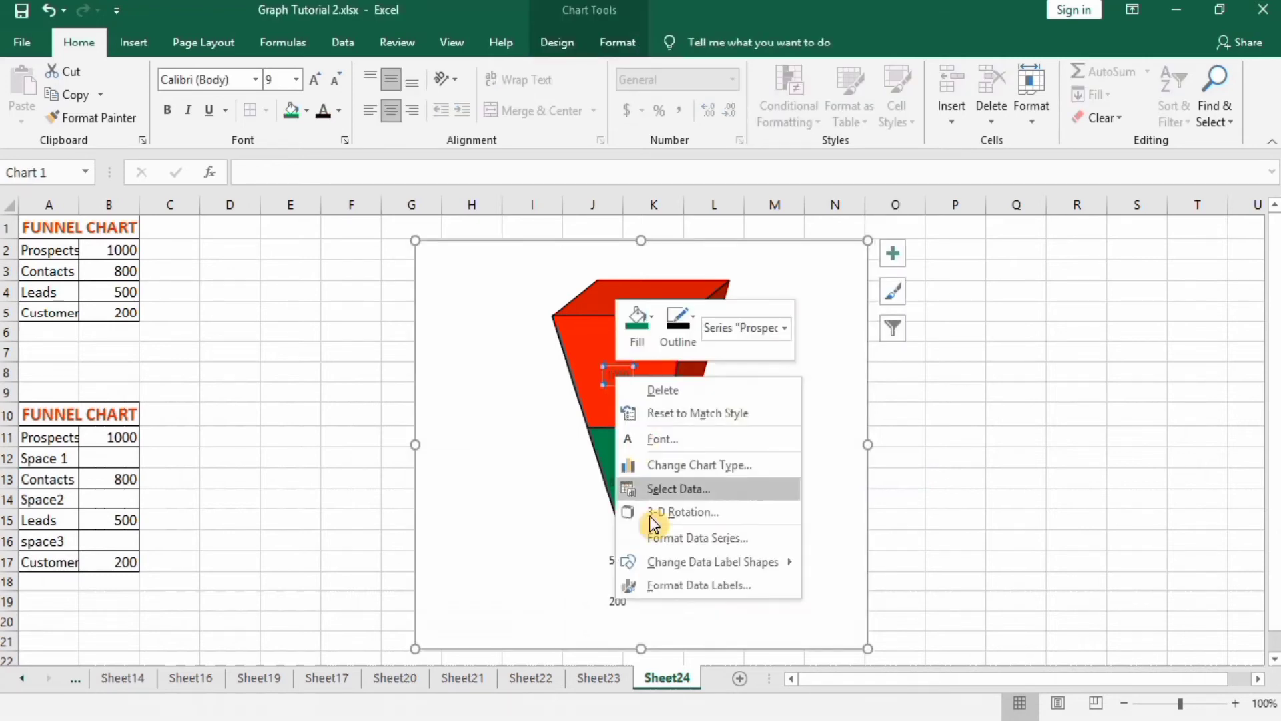
{"action": "left_click", "coordinate": [688, 584]}
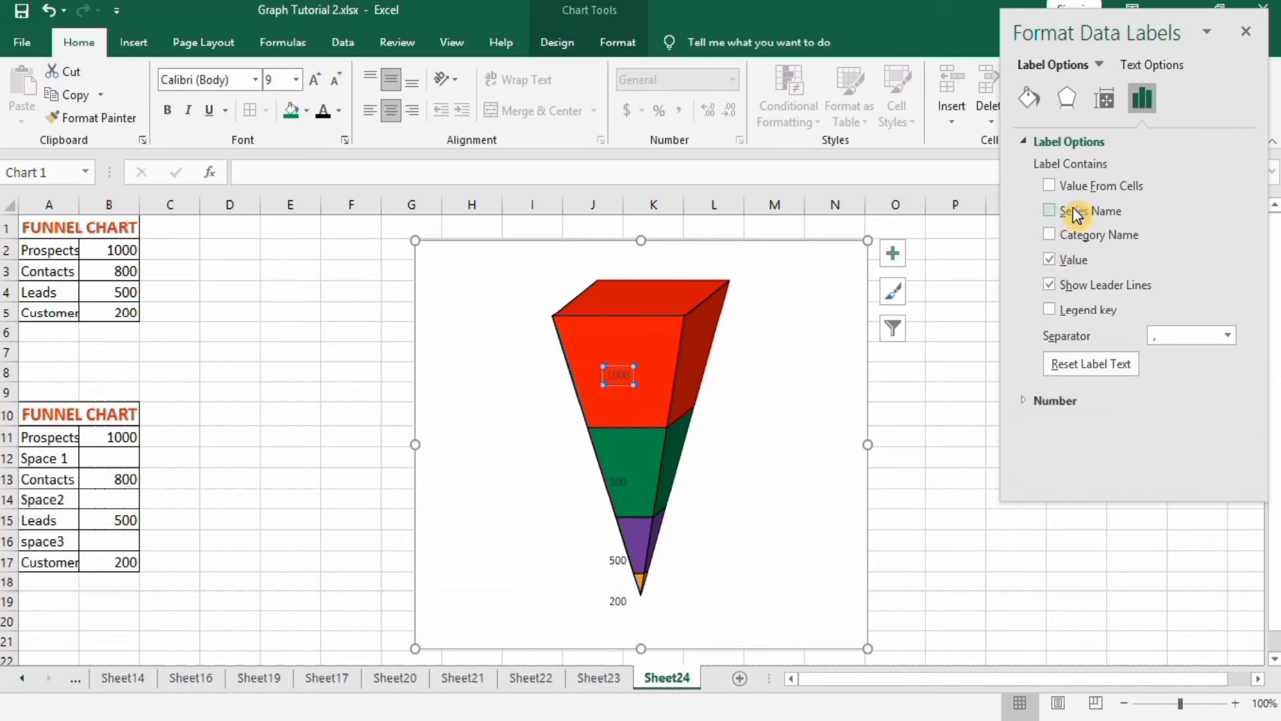
{"action": "left_click", "coordinate": [1051, 212]}
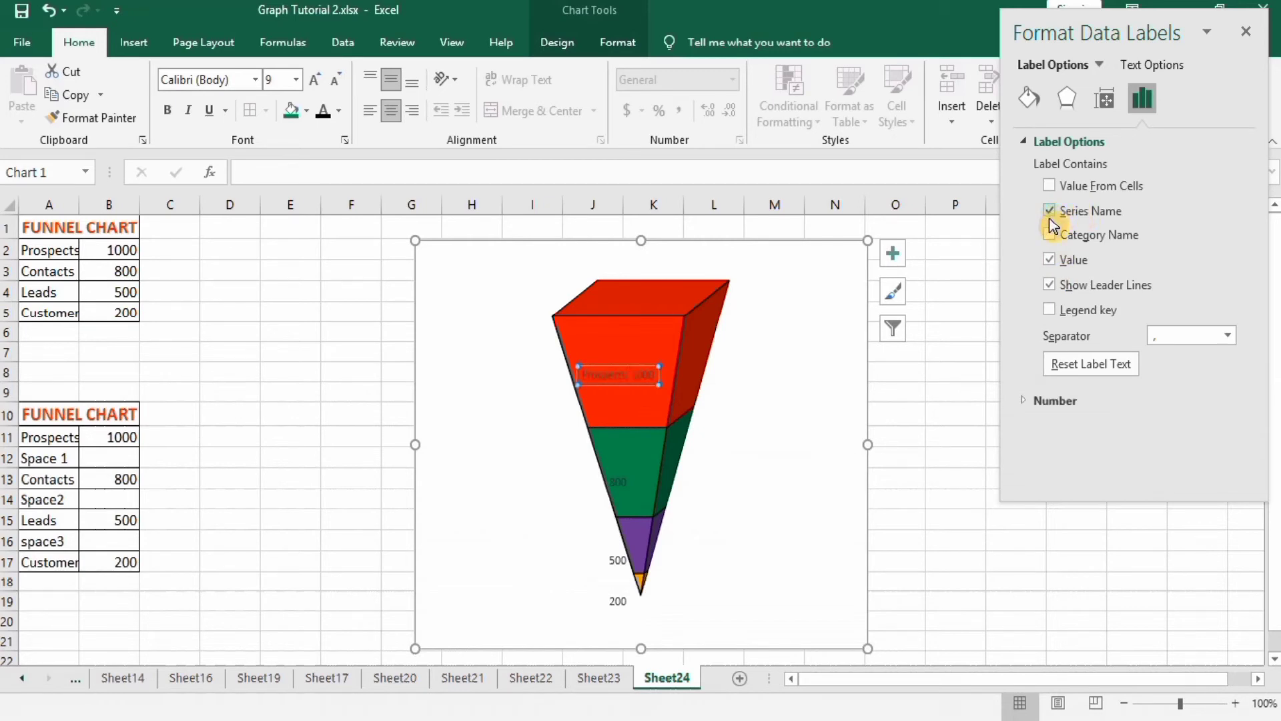
Show the series name in the Contacts, Leads and Customers data labels as well
{"action": "left_click", "coordinate": [622, 479]}
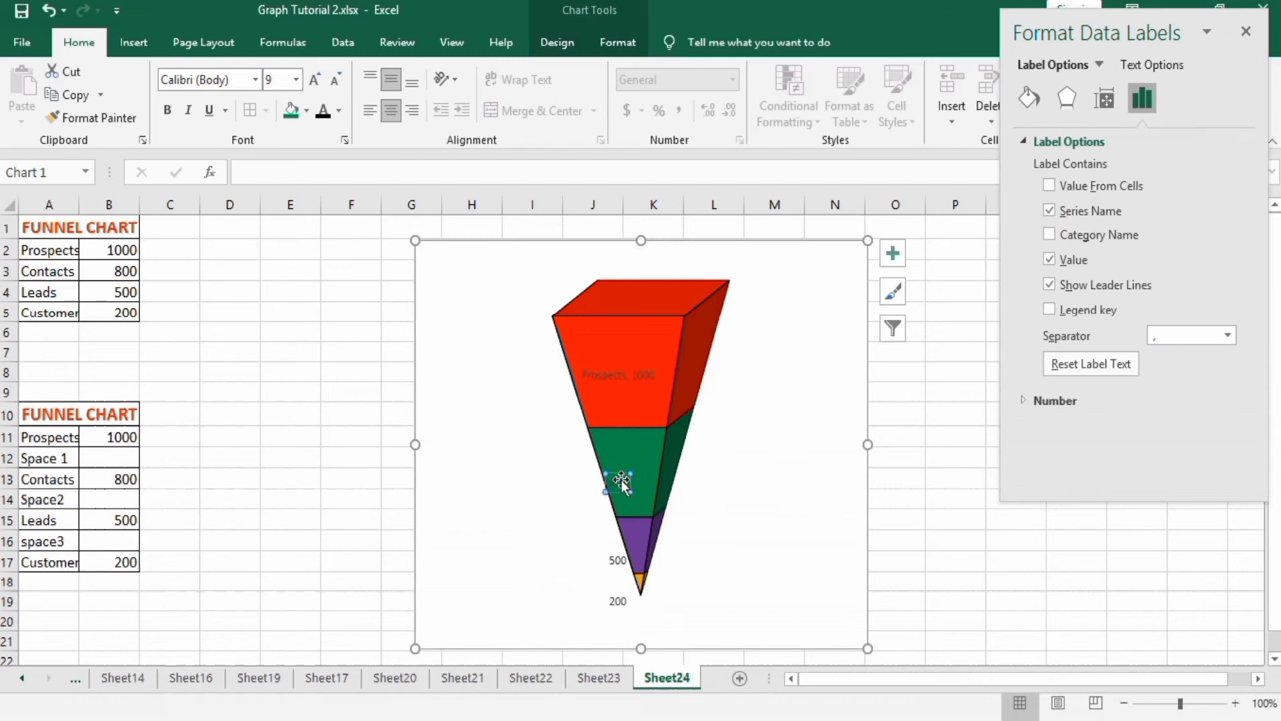
{"action": "left_click", "coordinate": [1052, 211]}
{"action": "left_click", "coordinate": [618, 559]}
{"action": "left_click", "coordinate": [1070, 211]}
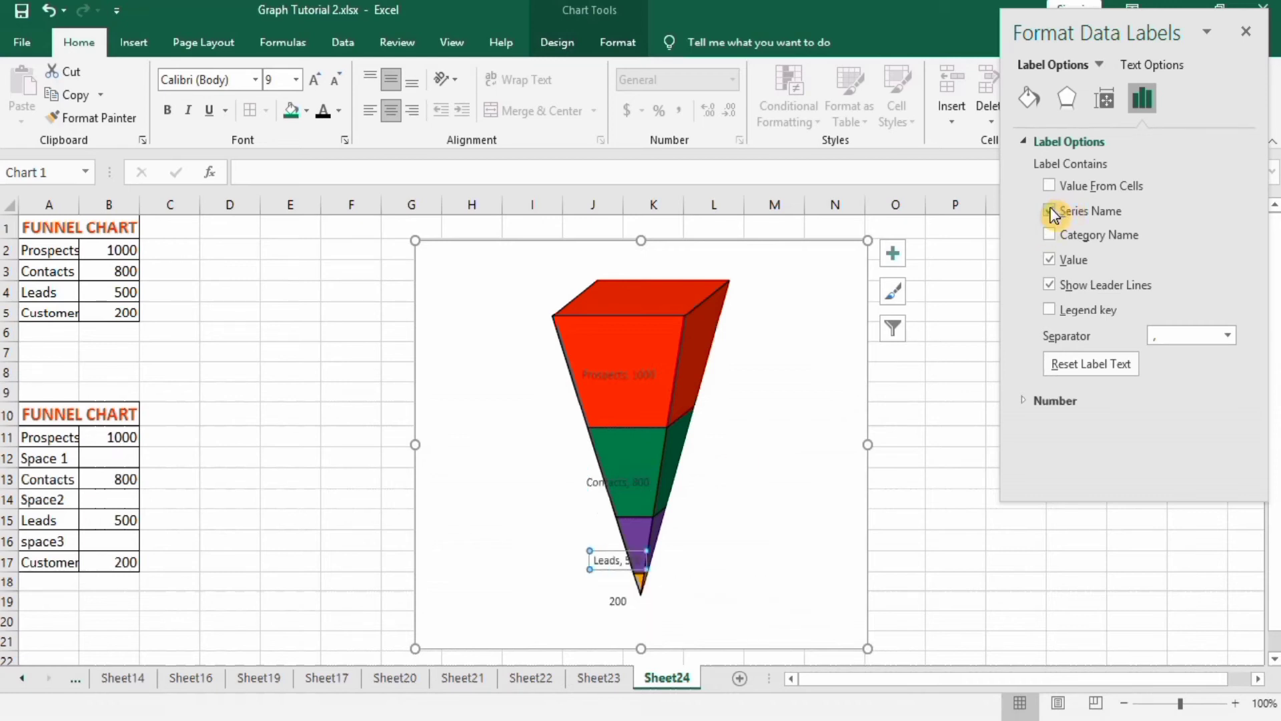
{"action": "left_click", "coordinate": [618, 601]}
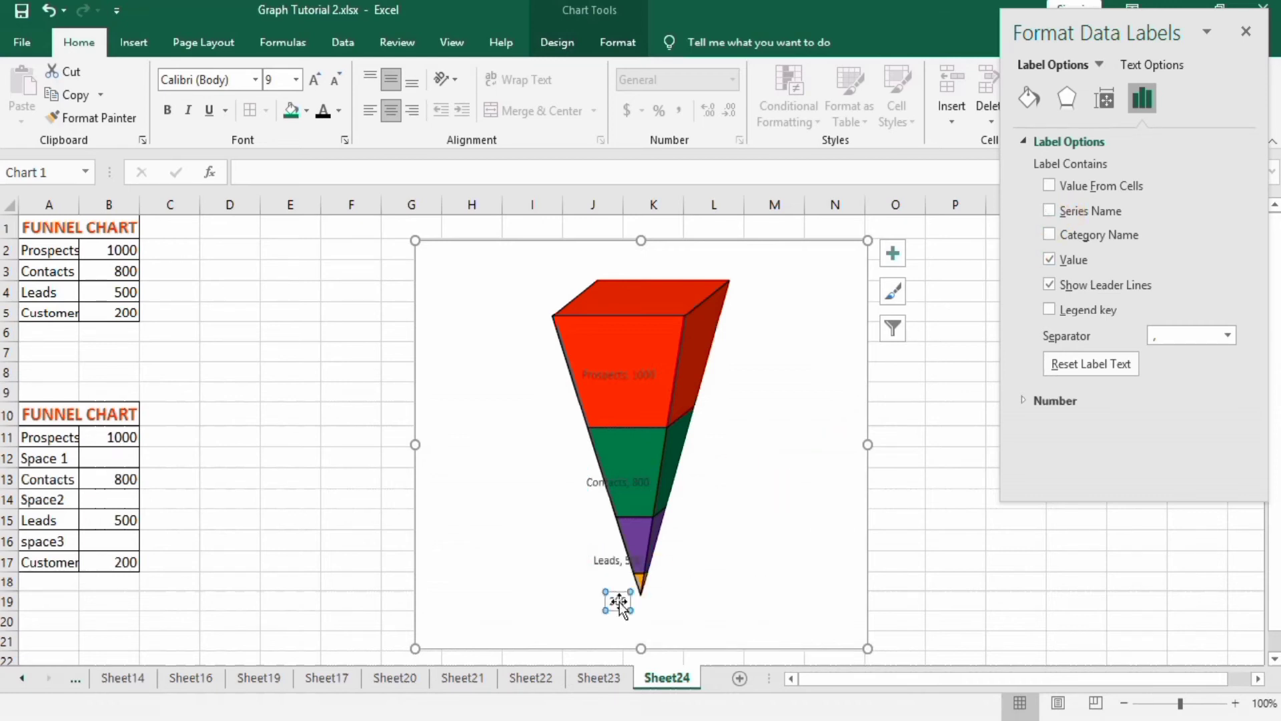
{"action": "left_click", "coordinate": [1050, 211]}
Format the Prospects data label as bold black text at font size 12
{"action": "left_click", "coordinate": [616, 376]}
{"action": "left_click", "coordinate": [170, 112]}
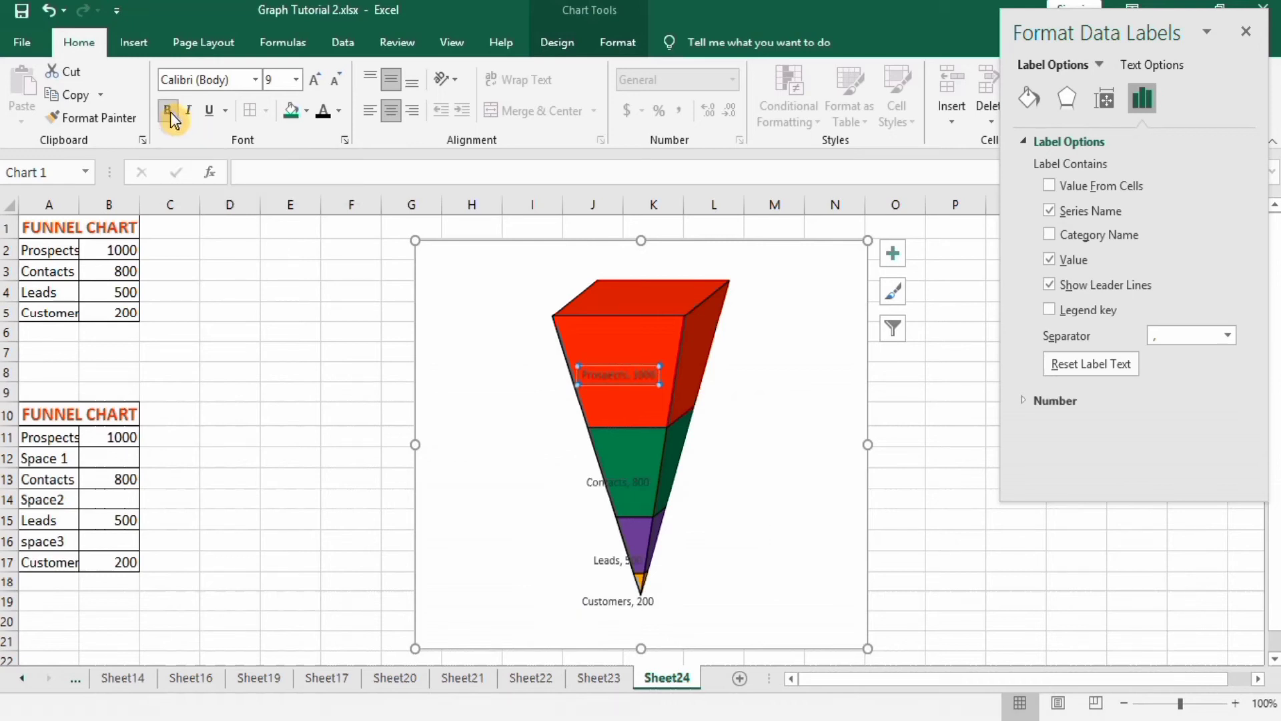
{"action": "left_click", "coordinate": [342, 117]}
{"action": "left_click", "coordinate": [329, 137]}
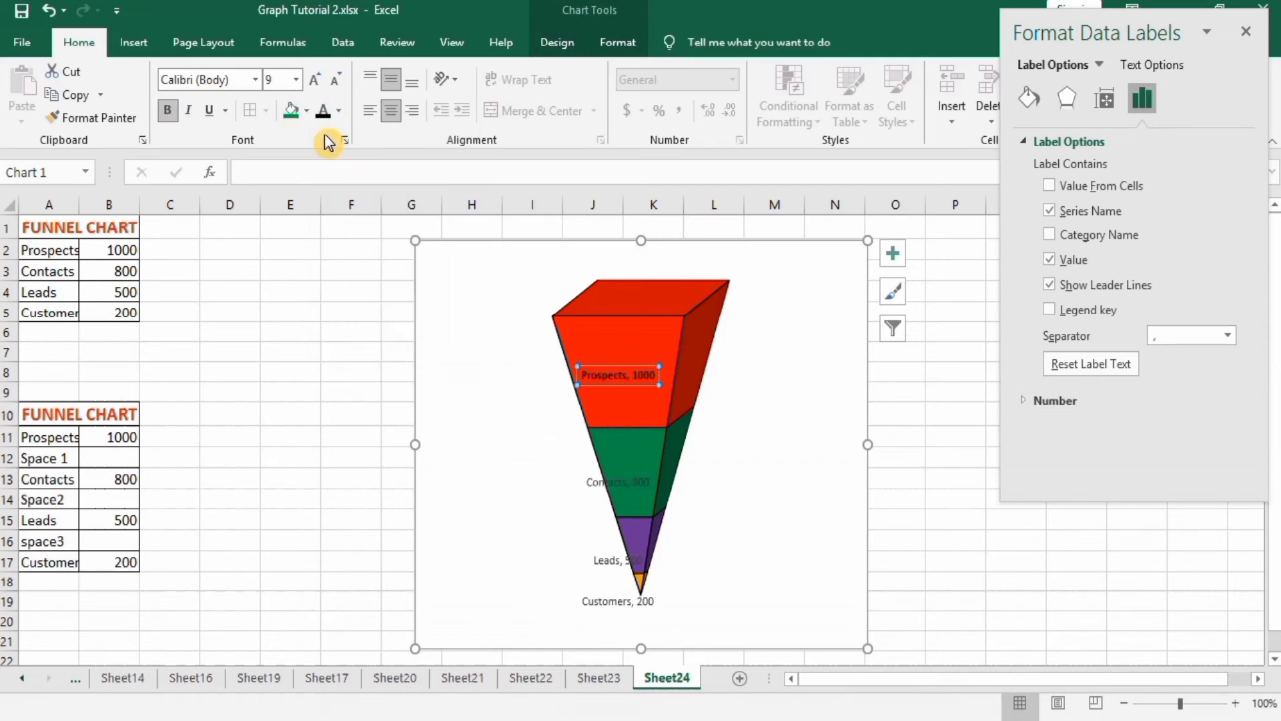
{"action": "left_click", "coordinate": [296, 80]}
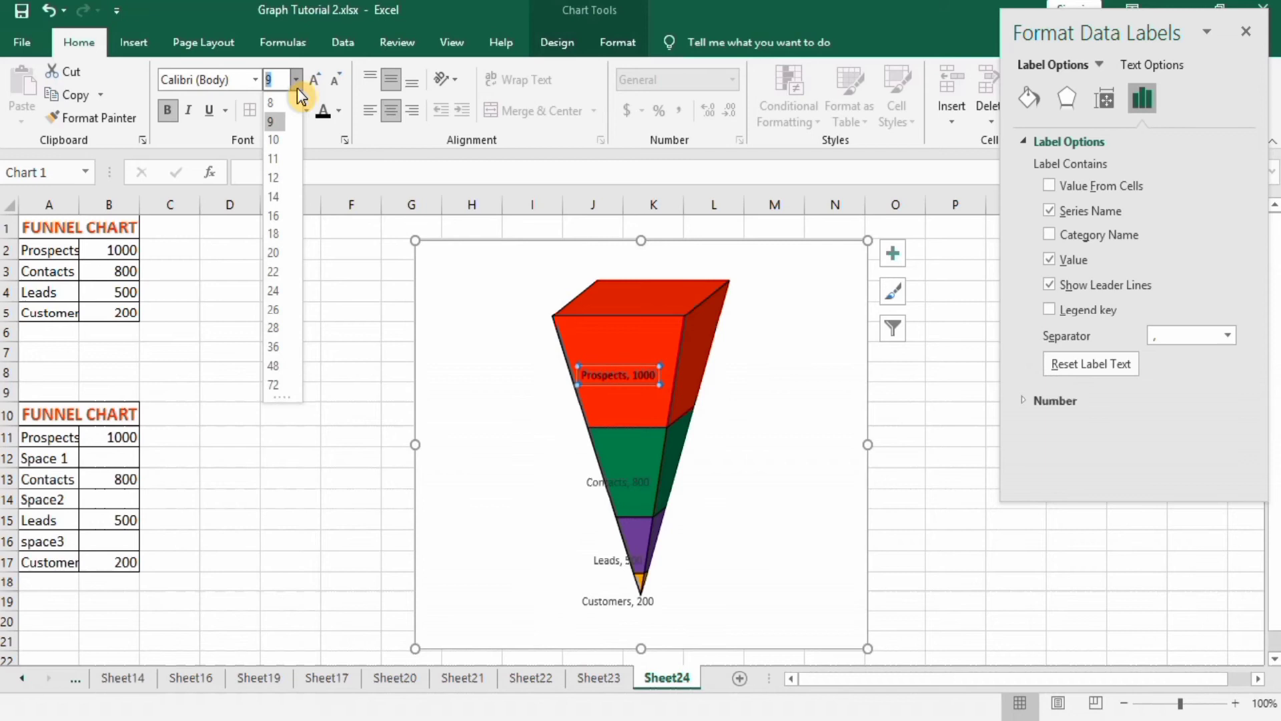
{"action": "left_click", "coordinate": [279, 178]}
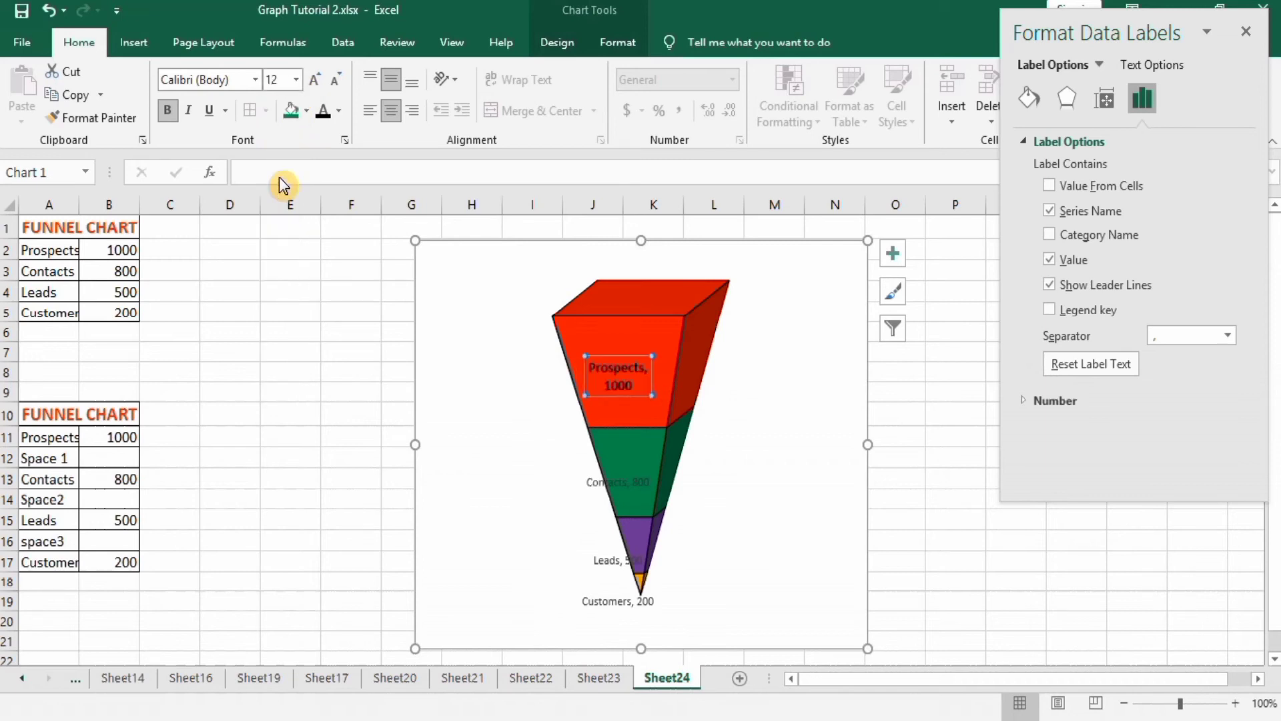
Copy the Prospects label's formatting to the Contacts, Leads and Customers data labels with Format Painter
{"action": "left_click", "coordinate": [102, 126]}
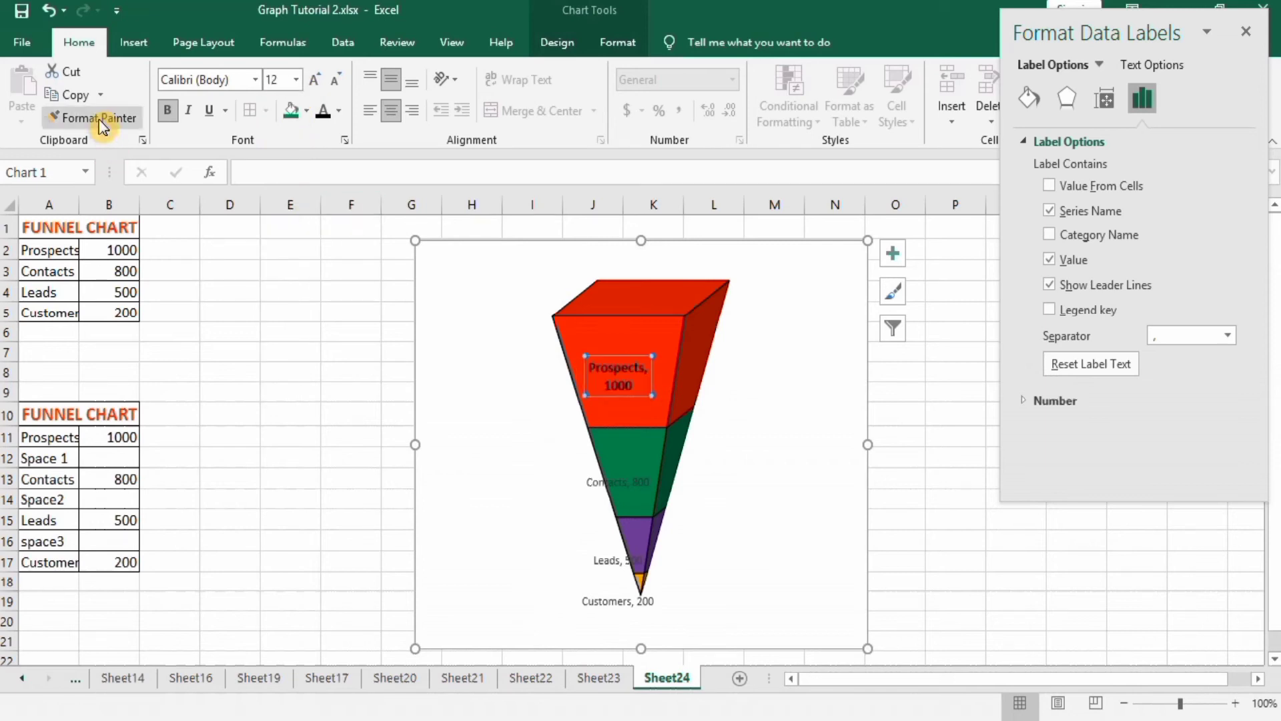
{"action": "left_click", "coordinate": [626, 481]}
{"action": "left_click", "coordinate": [133, 125]}
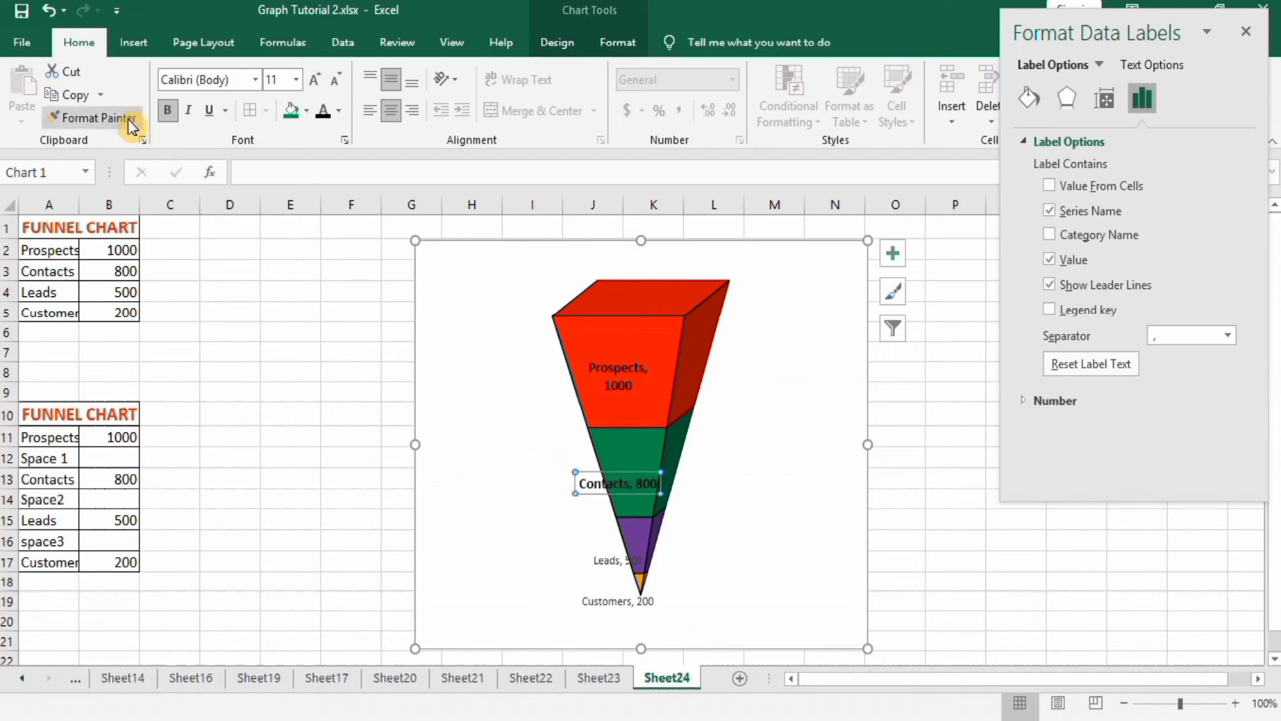
{"action": "left_click", "coordinate": [615, 560]}
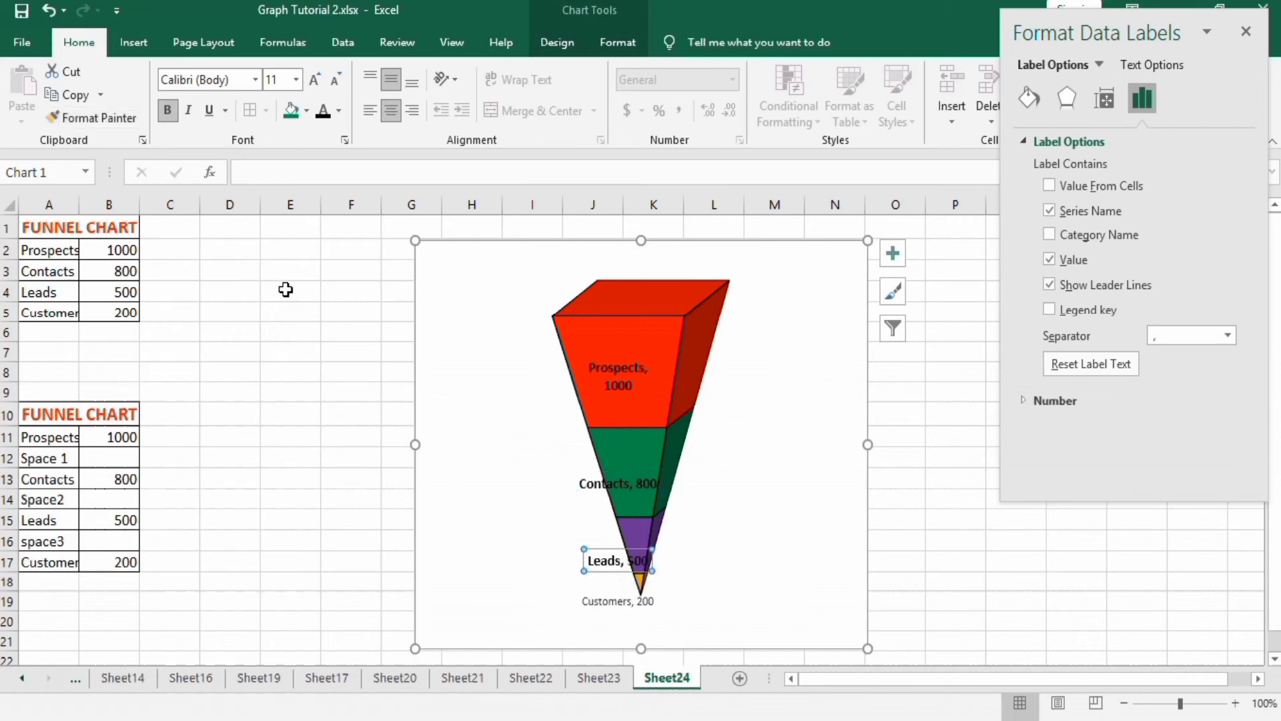
{"action": "left_click", "coordinate": [113, 118]}
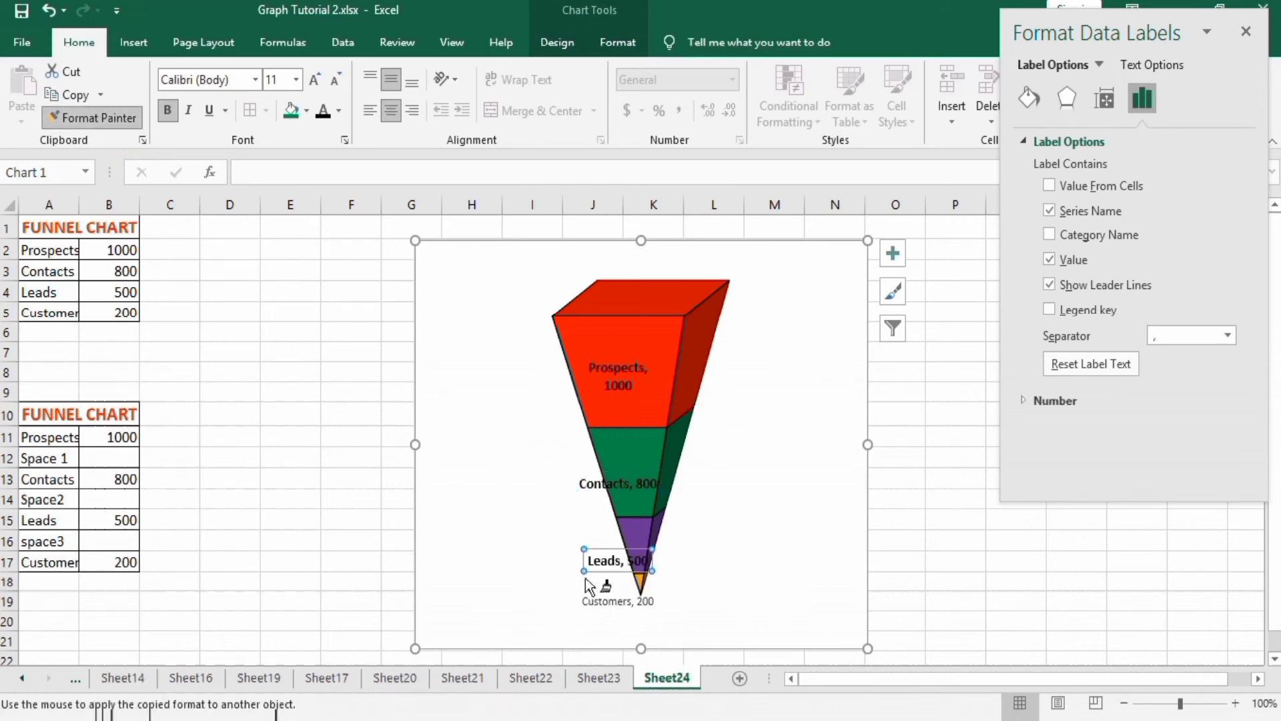
{"action": "left_click", "coordinate": [599, 600]}
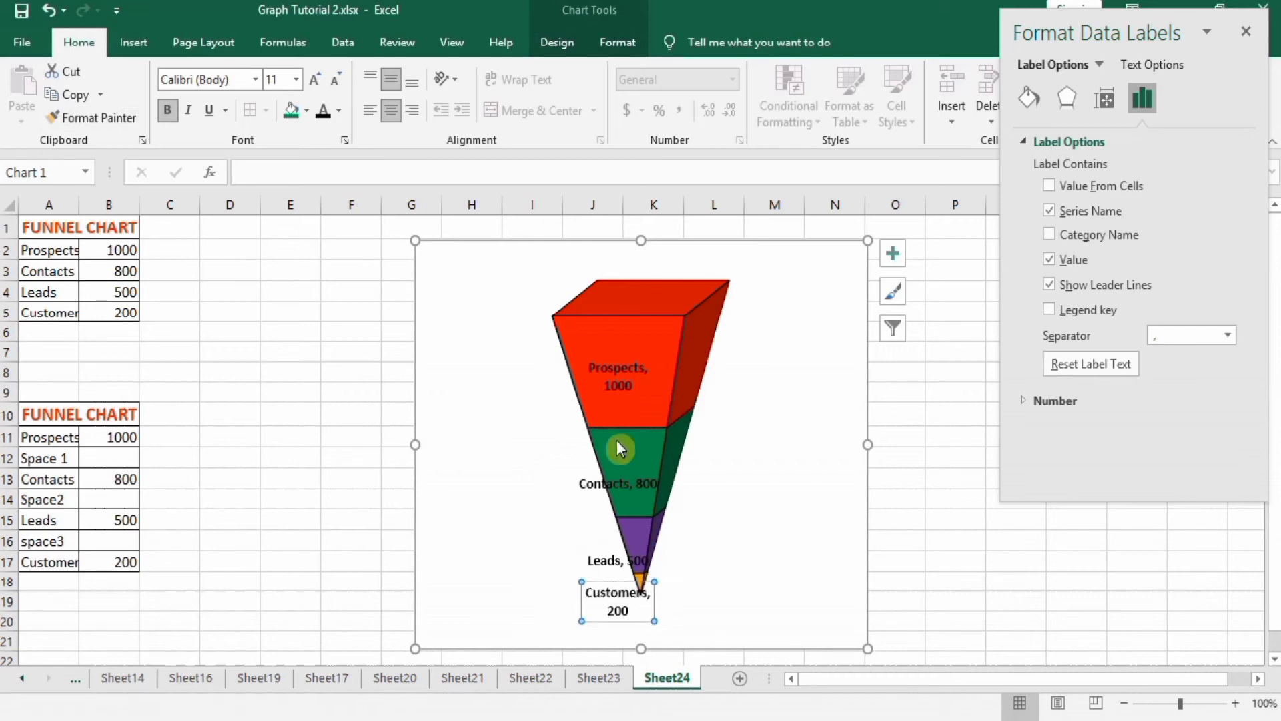
Move the Prospects and Contacts data labels outside the funnel's left edge and set the Contacts label's separator to New Line
{"action": "left_click", "coordinate": [615, 373]}
{"action": "left_click_drag", "start_coordinate": [612, 366], "coordinate": [515, 367]}
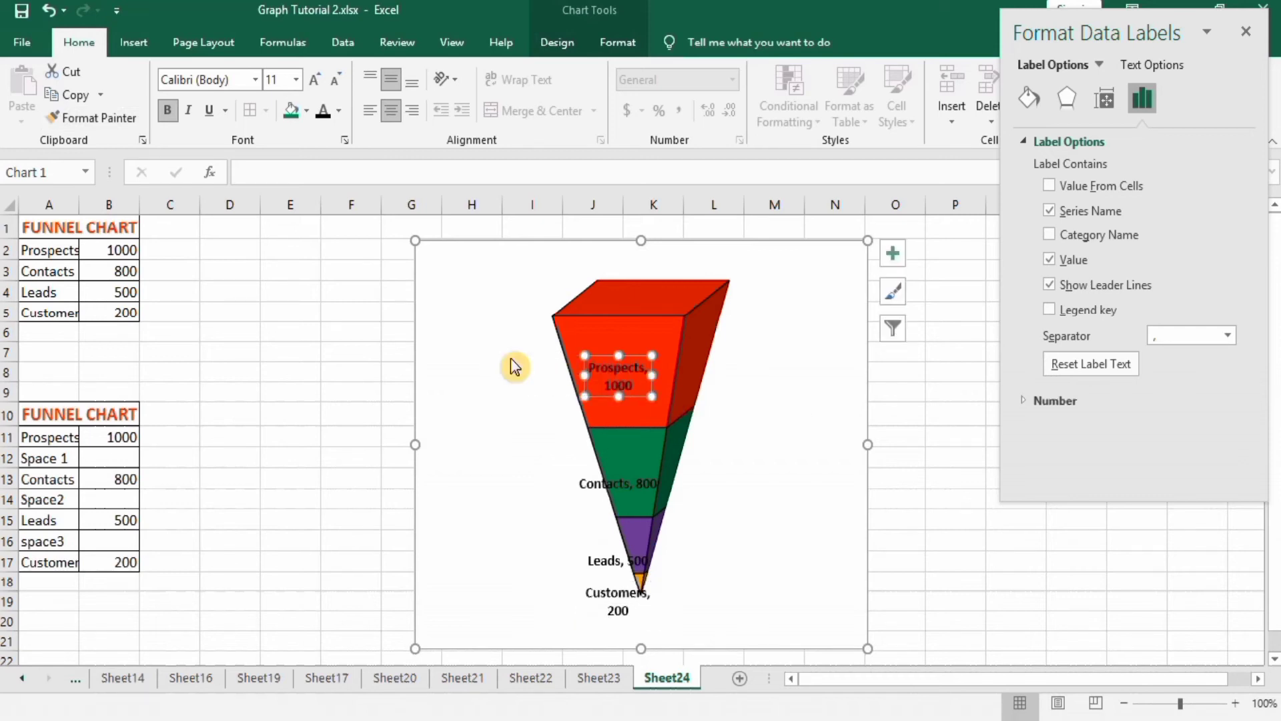
{"action": "left_click", "coordinate": [596, 487]}
{"action": "left_click_drag", "start_coordinate": [596, 487], "coordinate": [502, 460]}
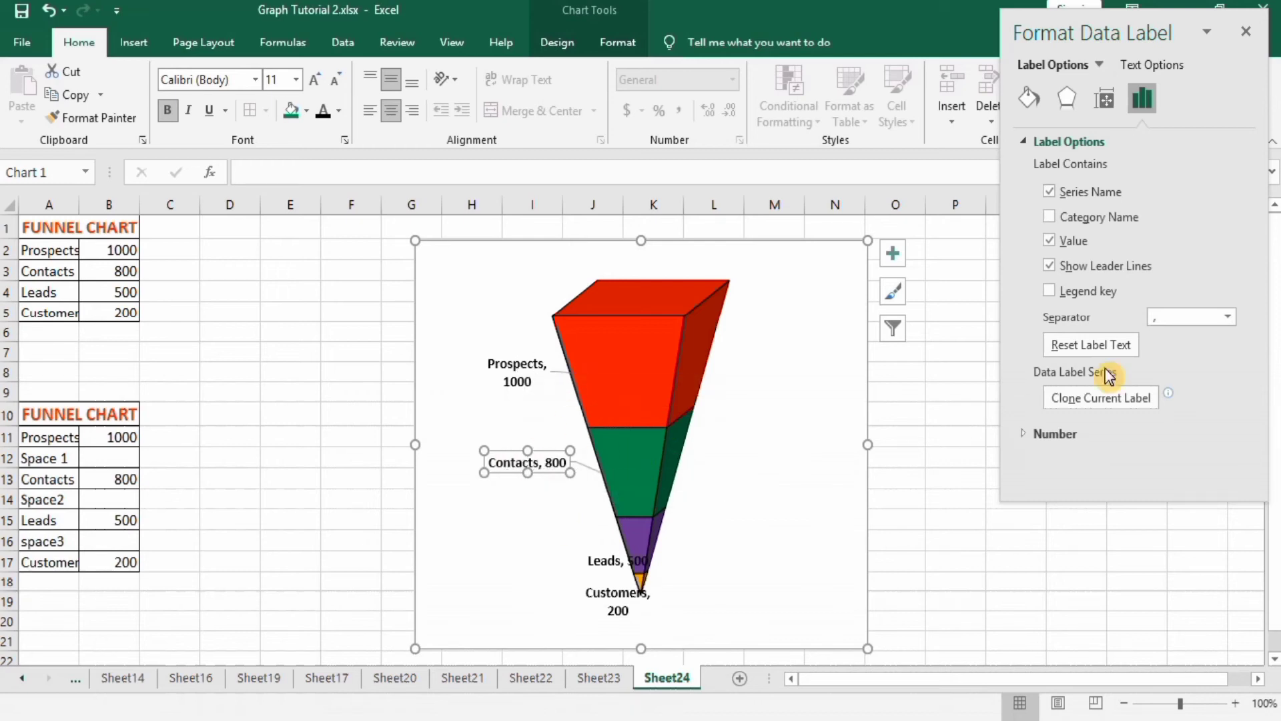
{"action": "left_click", "coordinate": [1230, 318]}
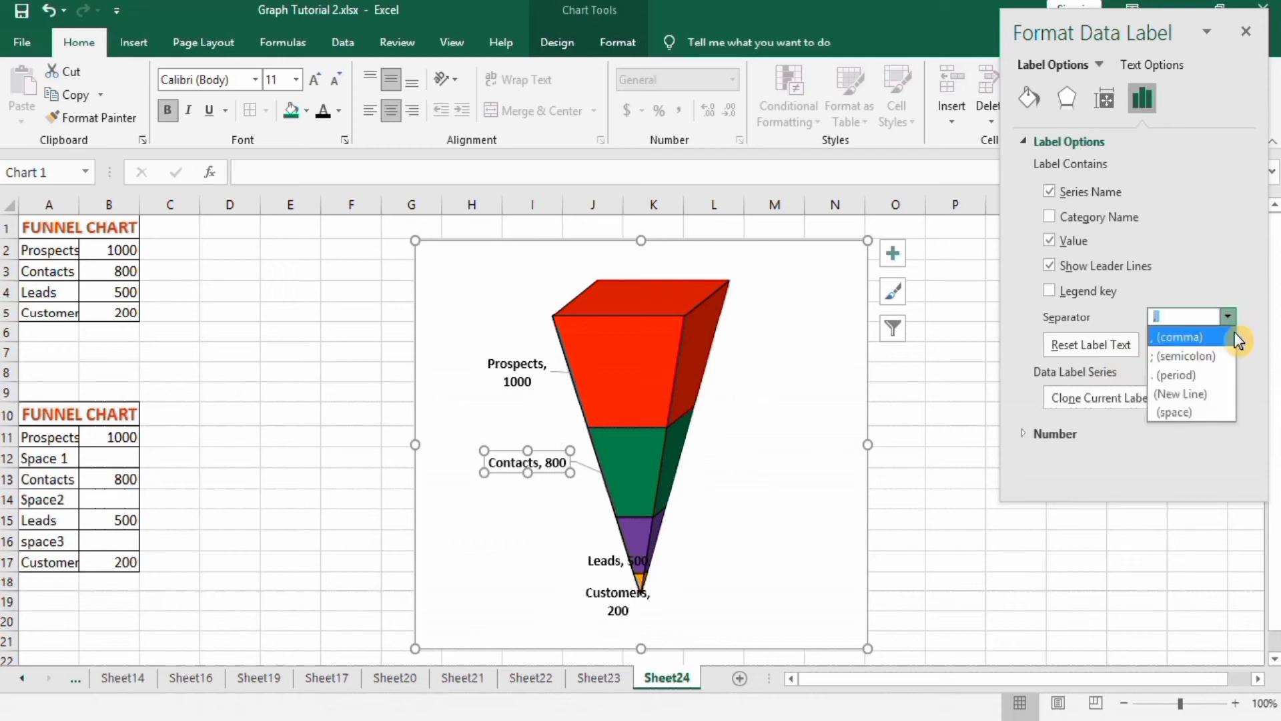
{"action": "left_click", "coordinate": [1195, 395]}
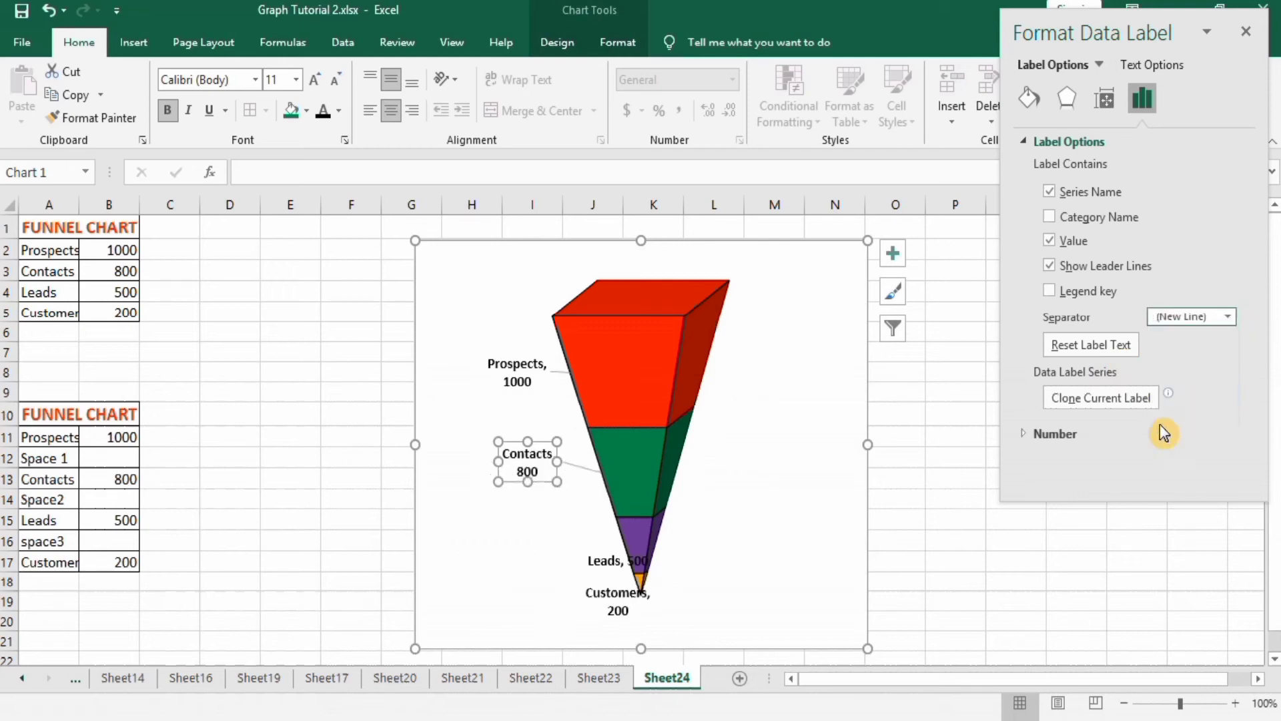
Move the Leads and Customers data labels to the left of the funnel and set the Leads label's separator to New Line
{"action": "left_click", "coordinate": [610, 562]}
{"action": "left_click_drag", "start_coordinate": [610, 562], "coordinate": [539, 553]}
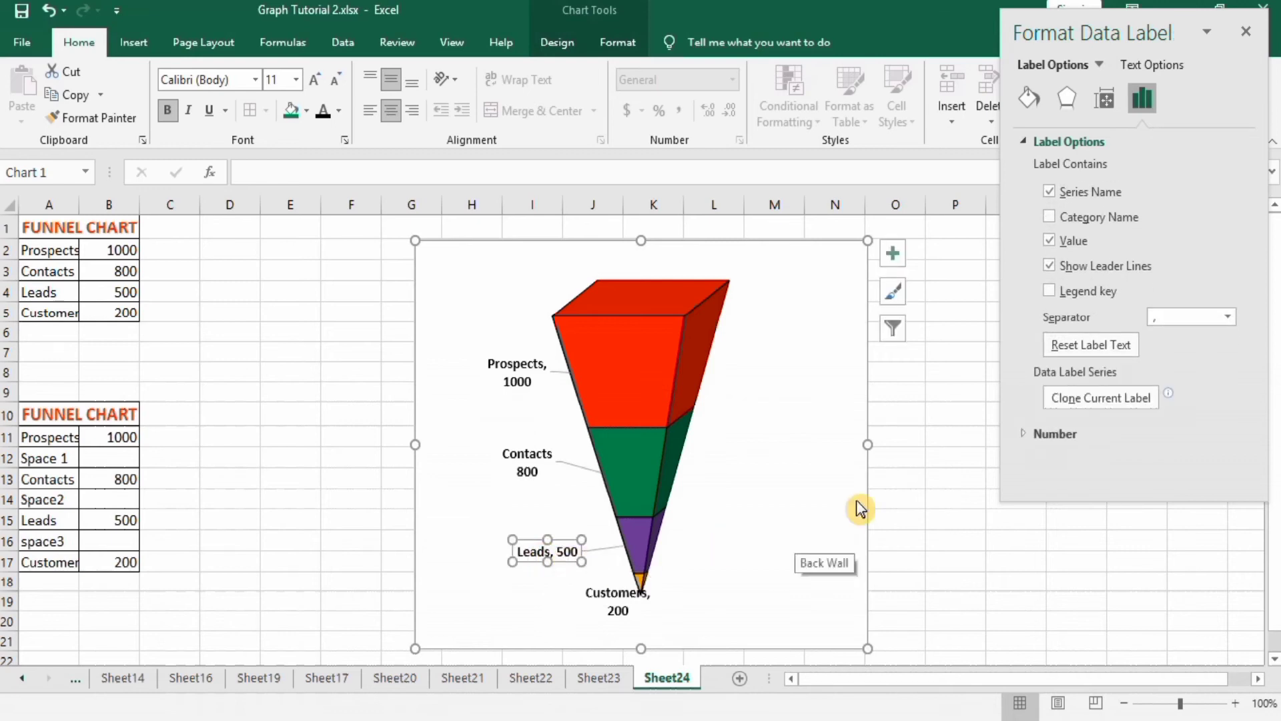
{"action": "left_click", "coordinate": [1229, 317]}
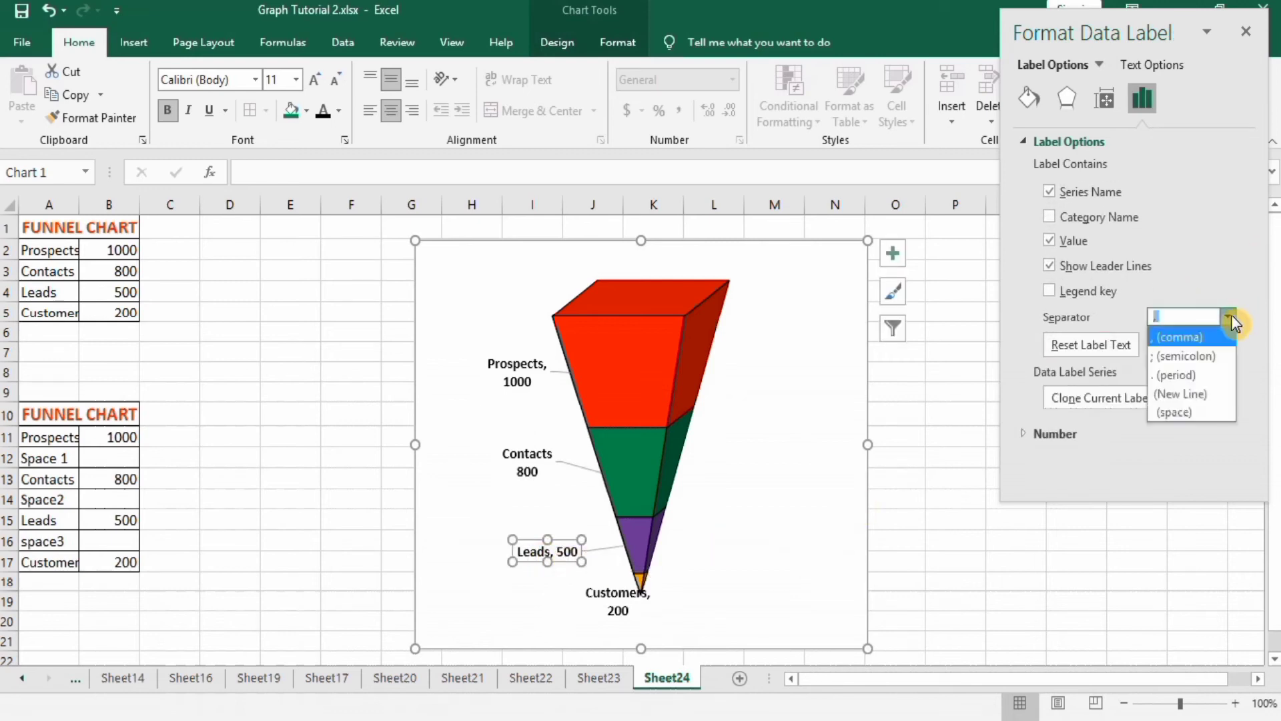
{"action": "left_click", "coordinate": [1220, 396]}
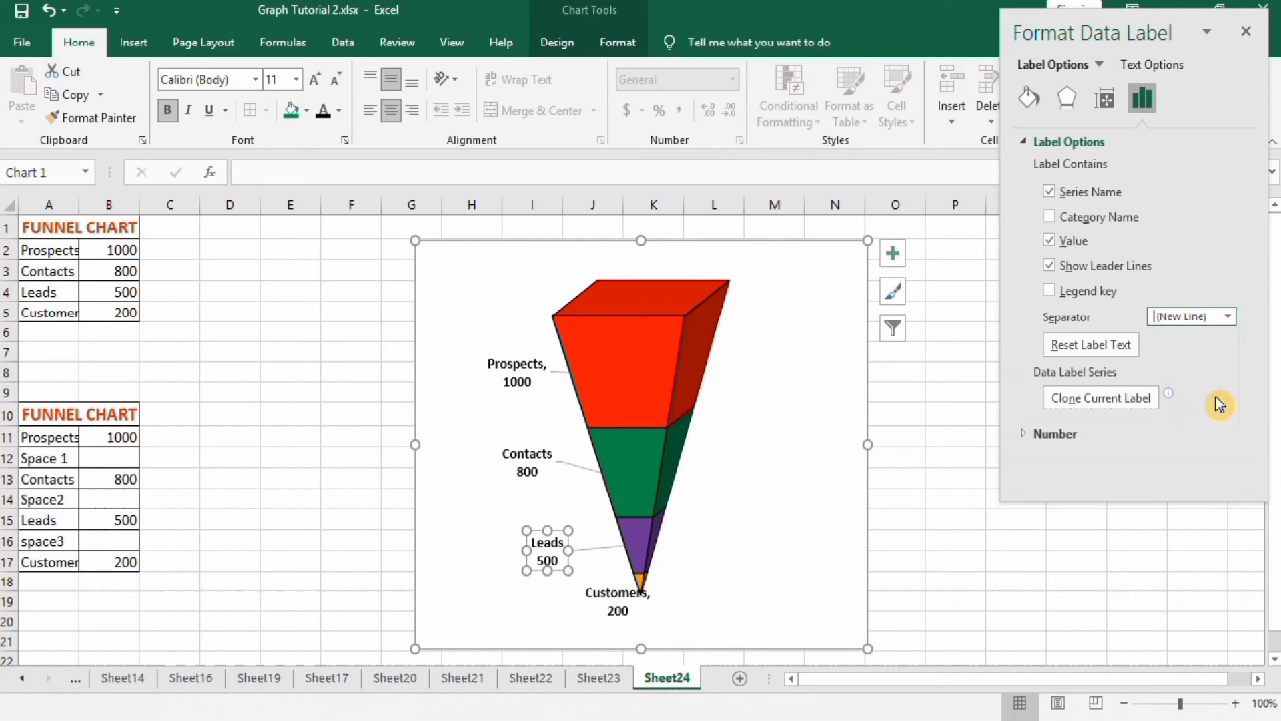
{"action": "left_click", "coordinate": [621, 608]}
{"action": "left_click_drag", "start_coordinate": [619, 600], "coordinate": [551, 599]}
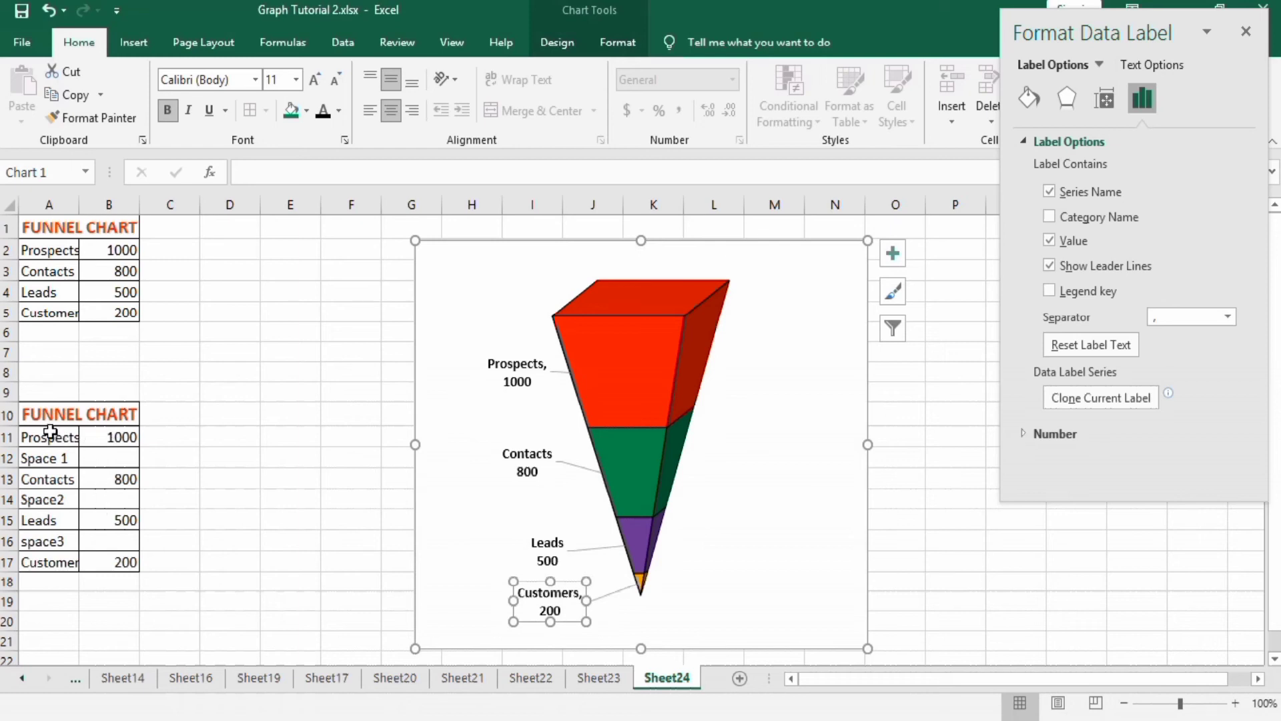
Enter 100 as the value for Space 1, Space2 and space3 in cells B12, B14 and B16
{"action": "left_click", "coordinate": [101, 458]}
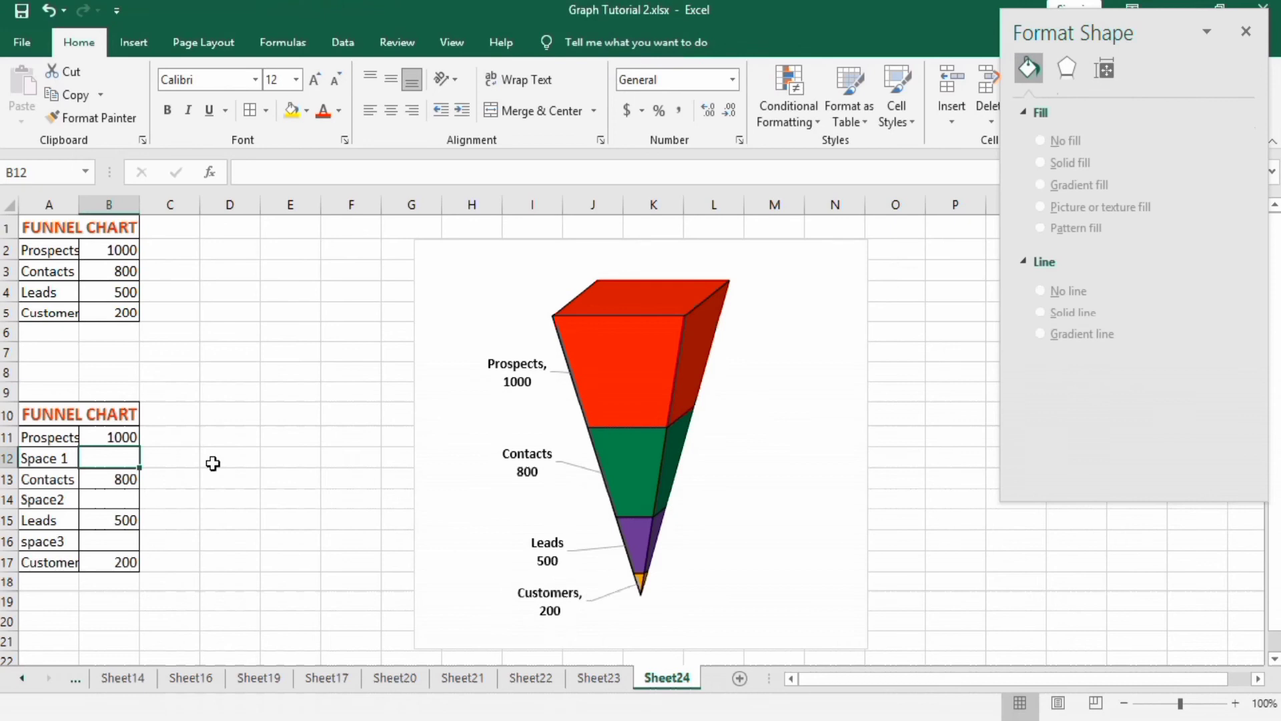
{"action": "type", "text": "100"}
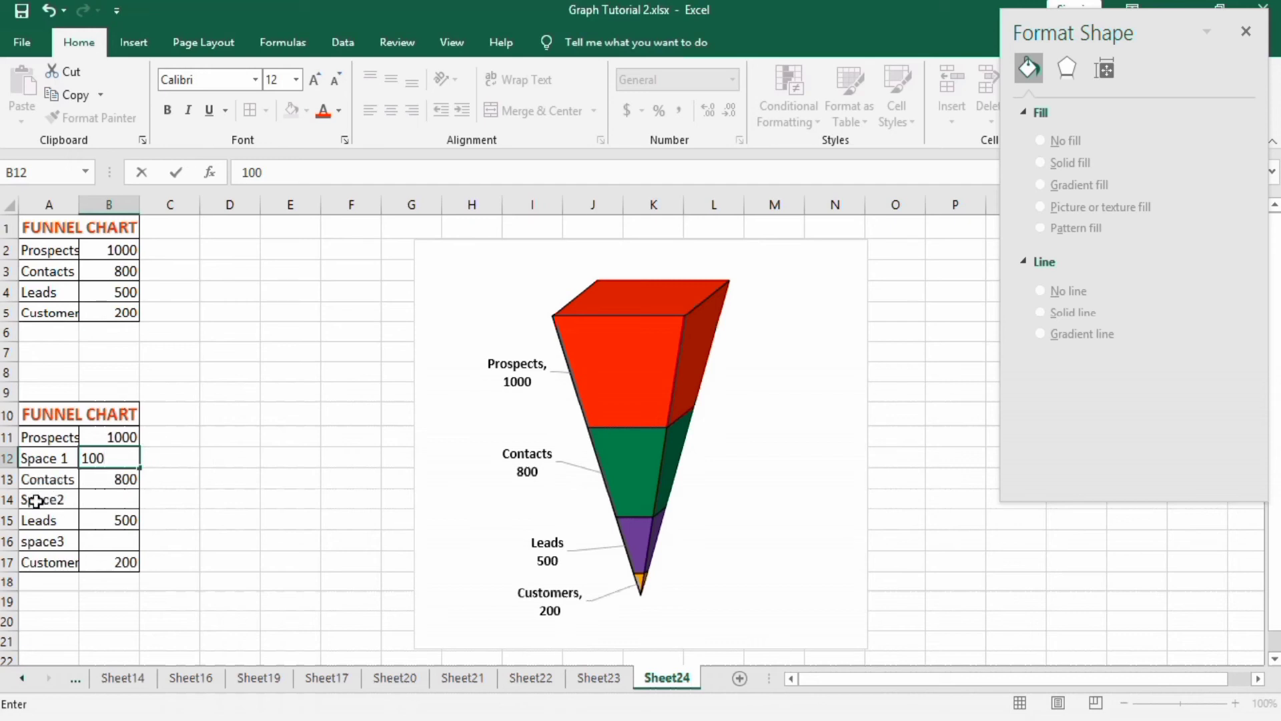
{"action": "left_click", "coordinate": [98, 499]}
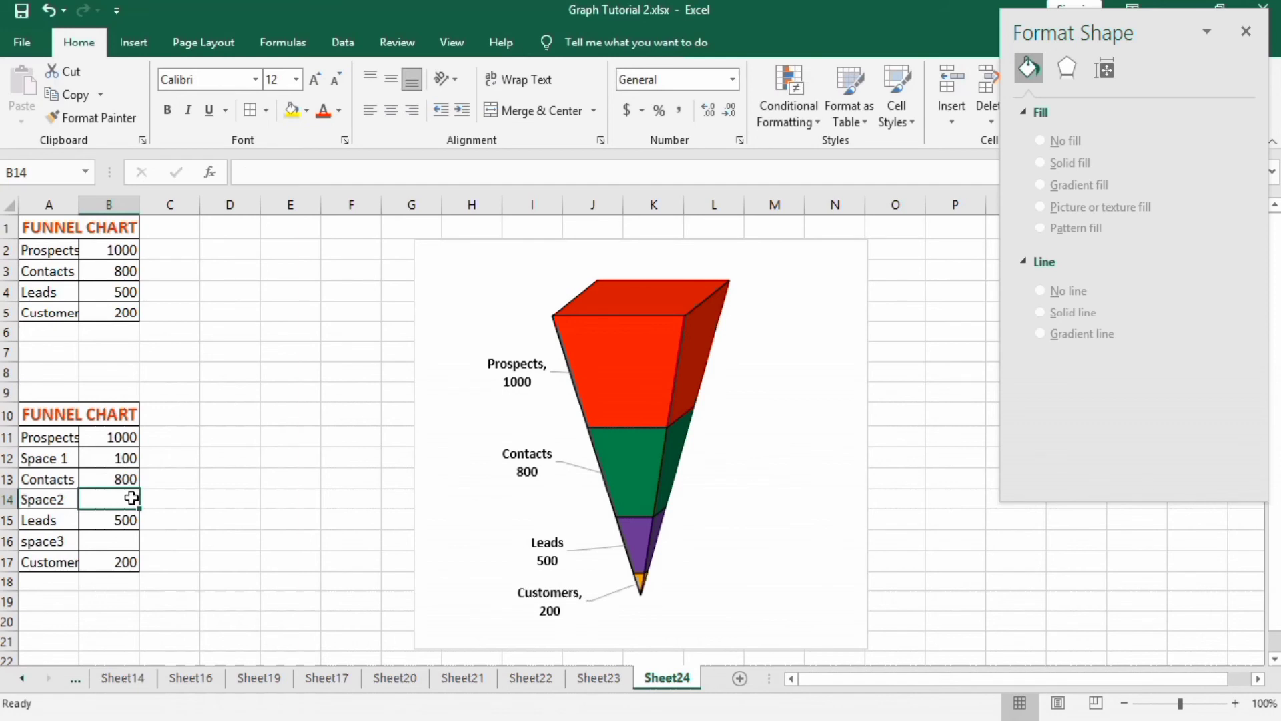
{"action": "type", "text": "100"}
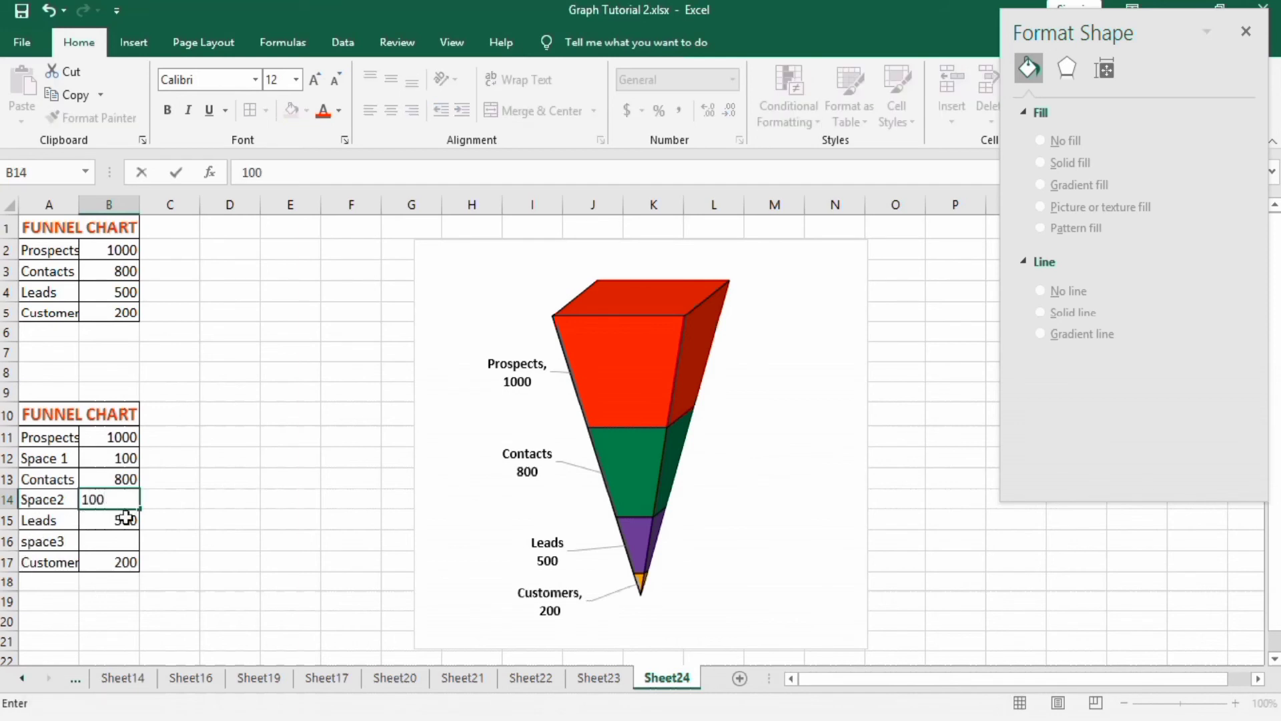
{"action": "left_click", "coordinate": [94, 541]}
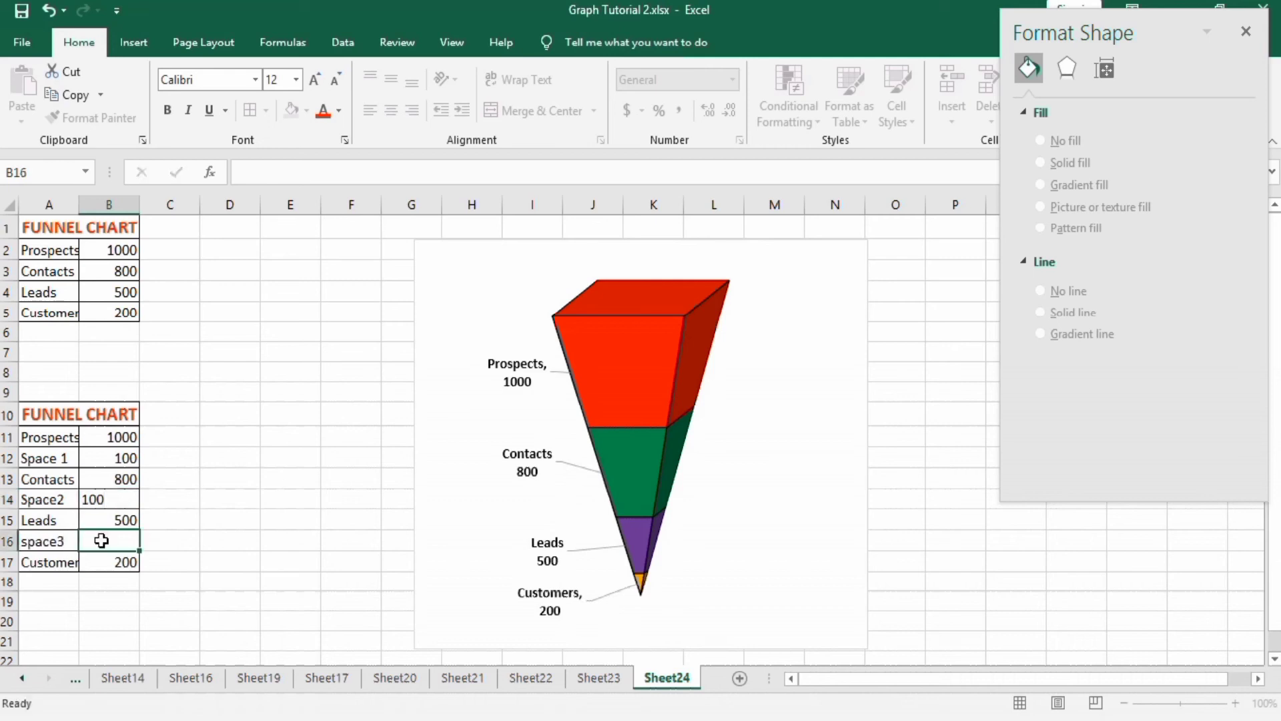
{"action": "type", "text": "100"}
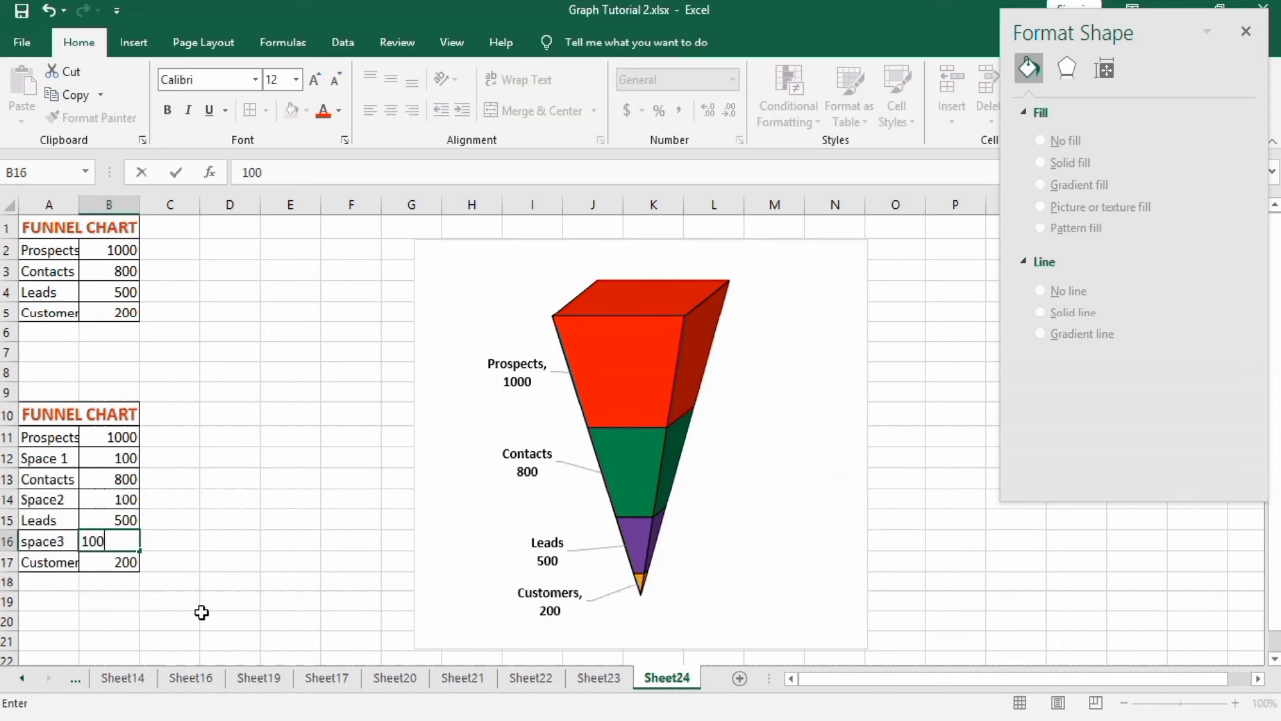
{"action": "left_click", "coordinate": [203, 612]}
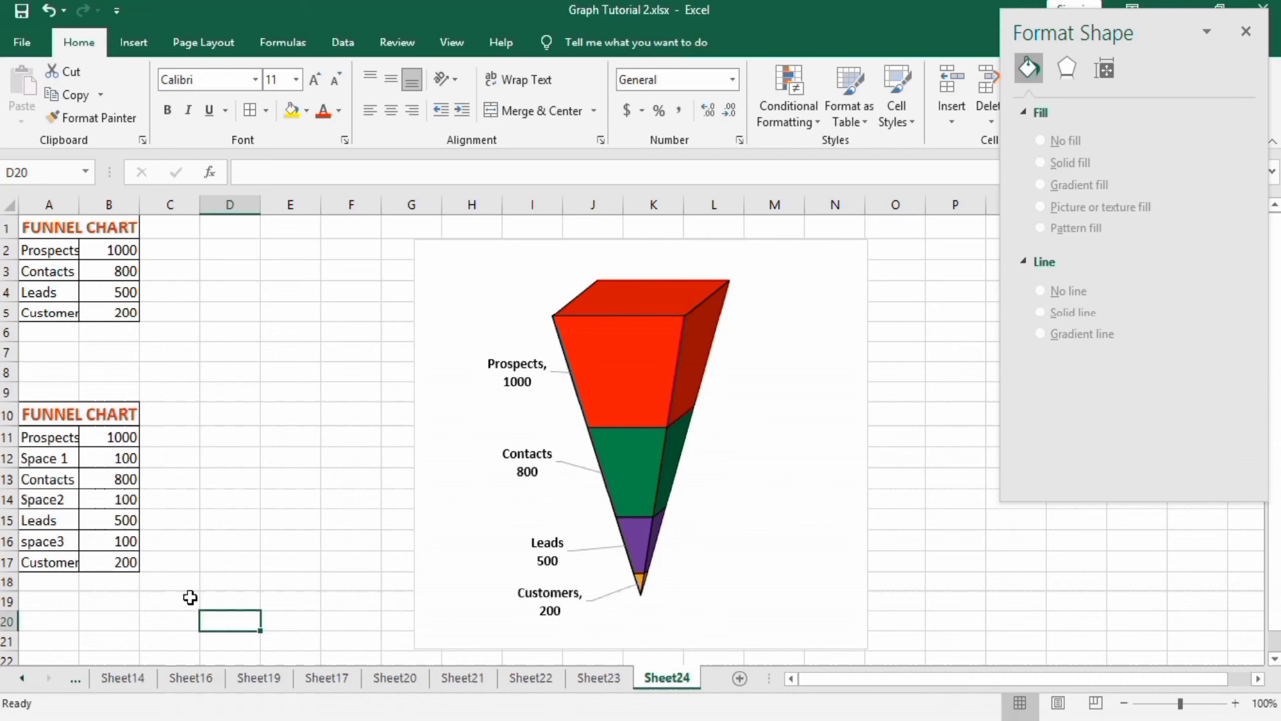
Insert a 3-D stacked column chart from A11:B17 and switch its rows and columns
{"action": "left_click", "coordinate": [134, 564]}
{"action": "left_click_drag", "start_coordinate": [133, 564], "coordinate": [57, 445]}
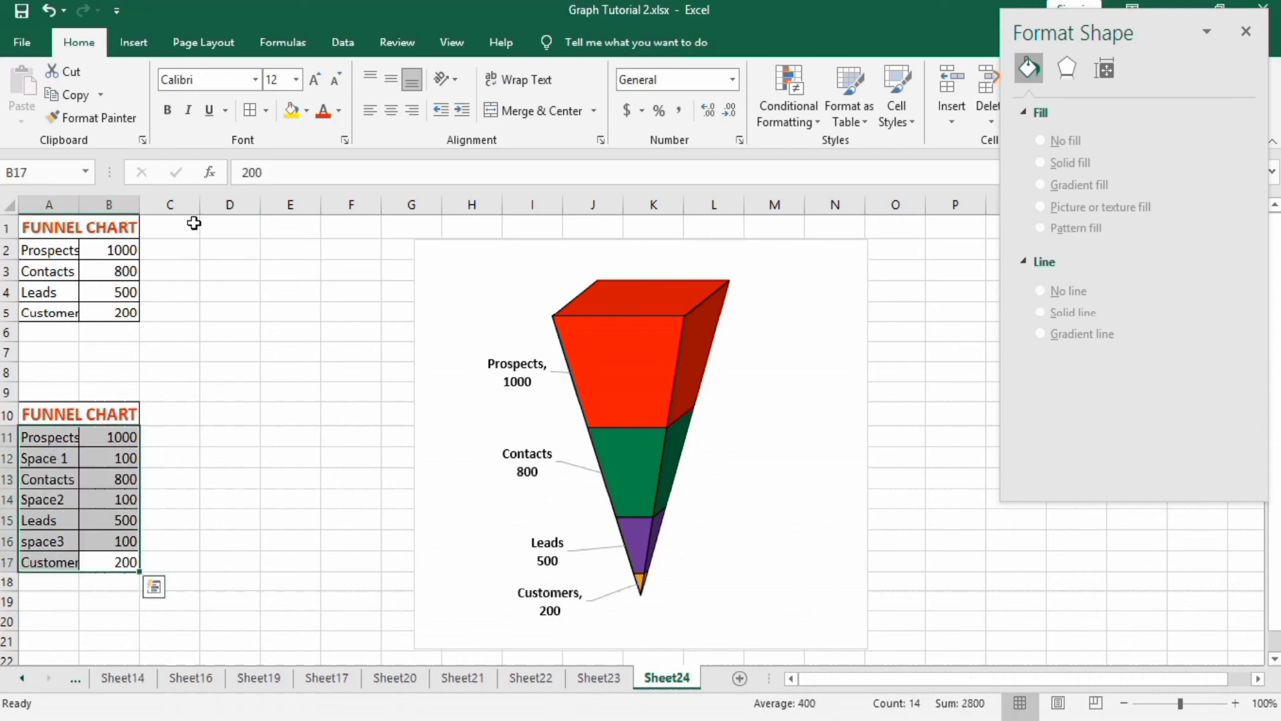
{"action": "left_click", "coordinate": [135, 42]}
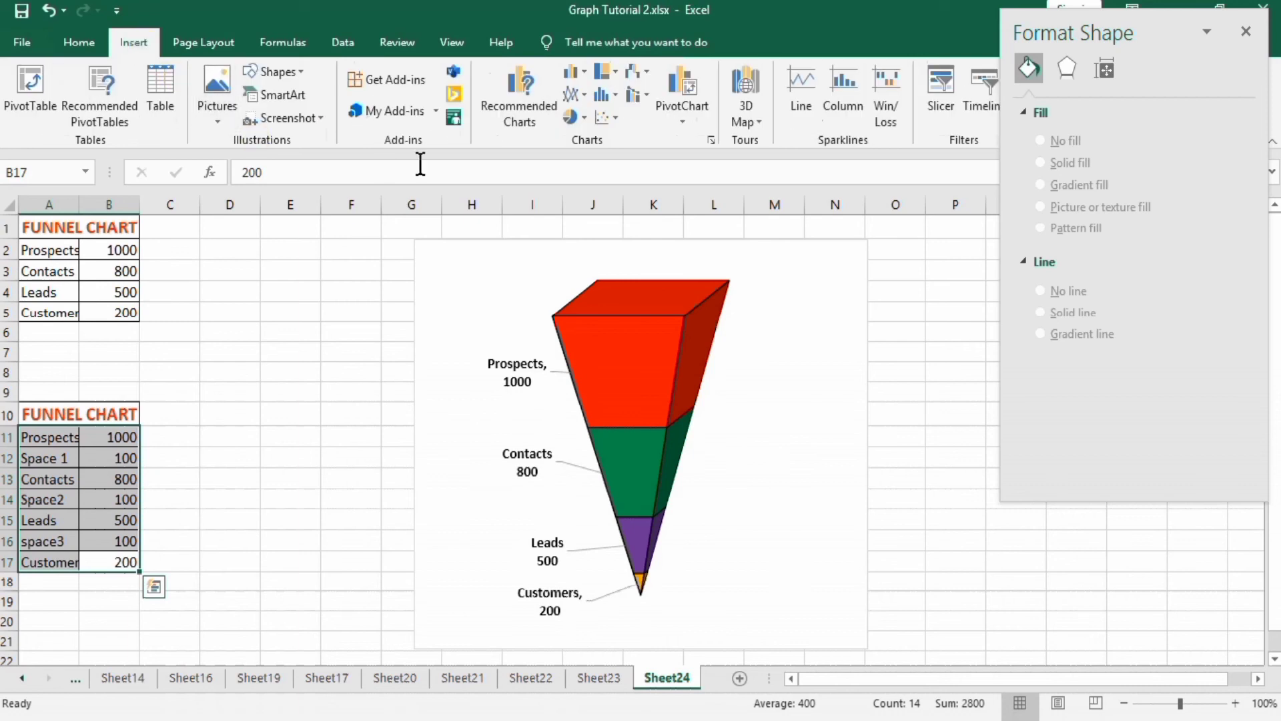
{"action": "left_click", "coordinate": [578, 73]}
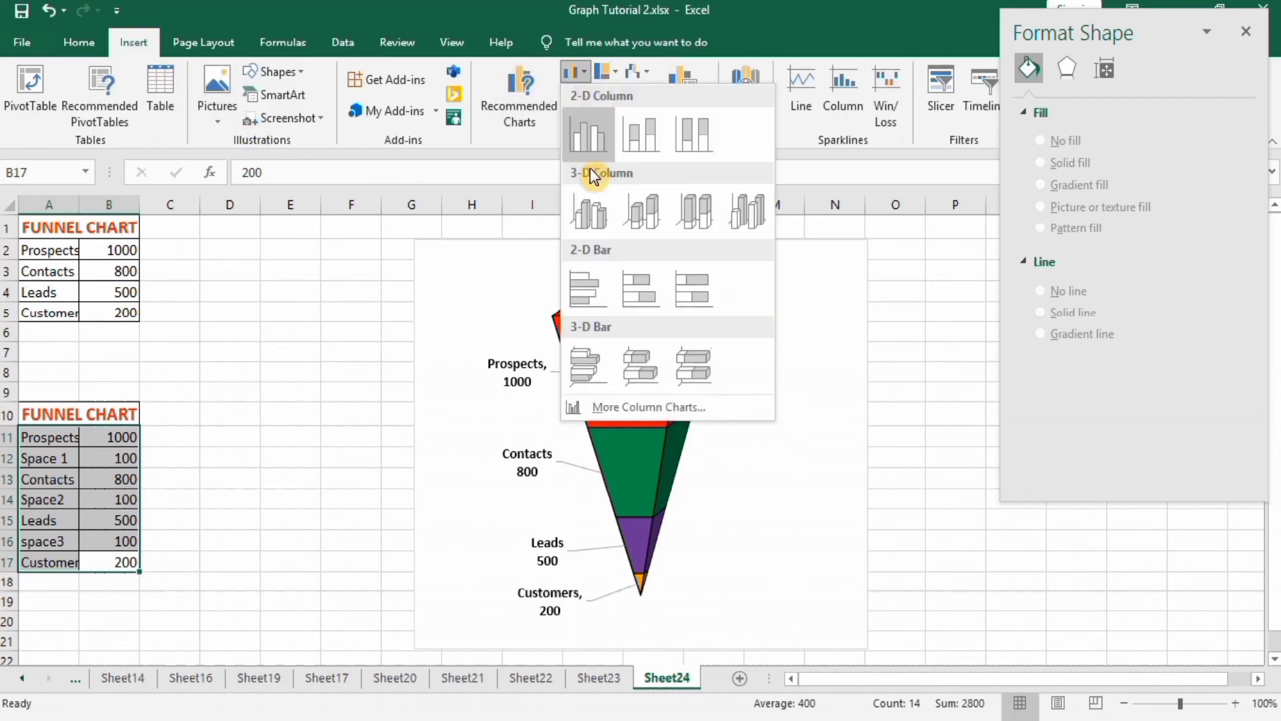
{"action": "left_click", "coordinate": [642, 212]}
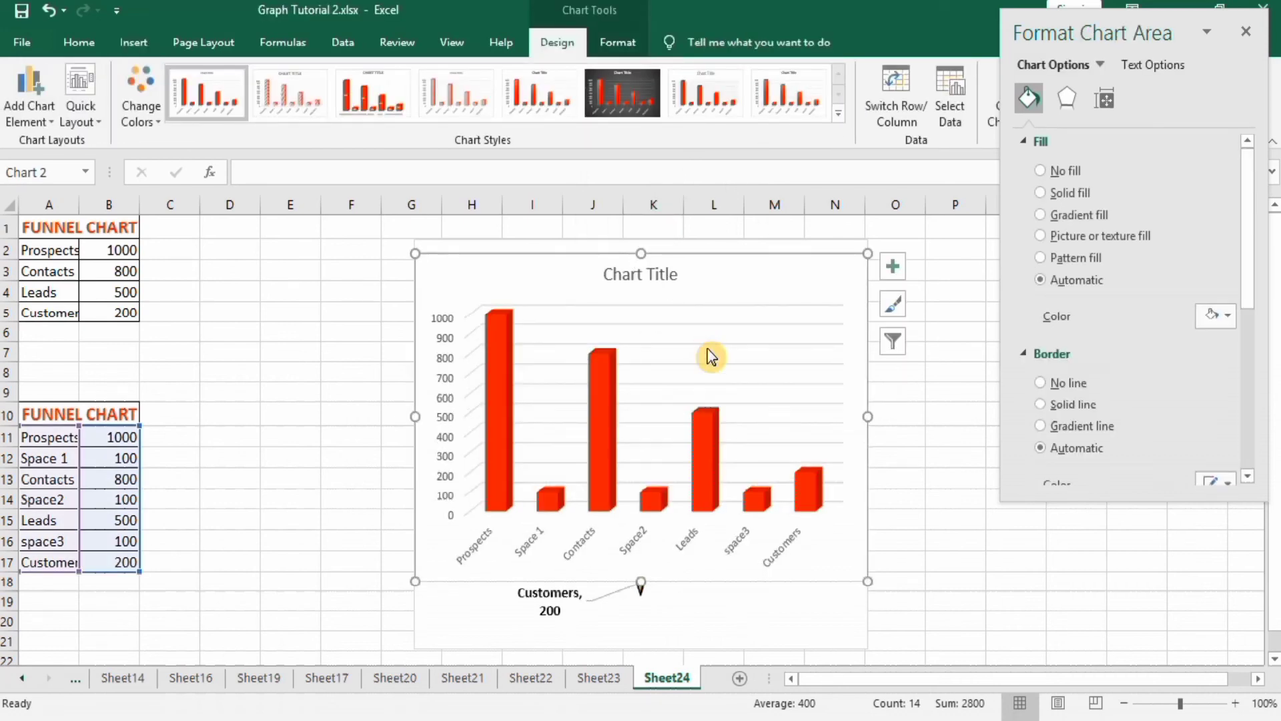
{"action": "left_click", "coordinate": [612, 397]}
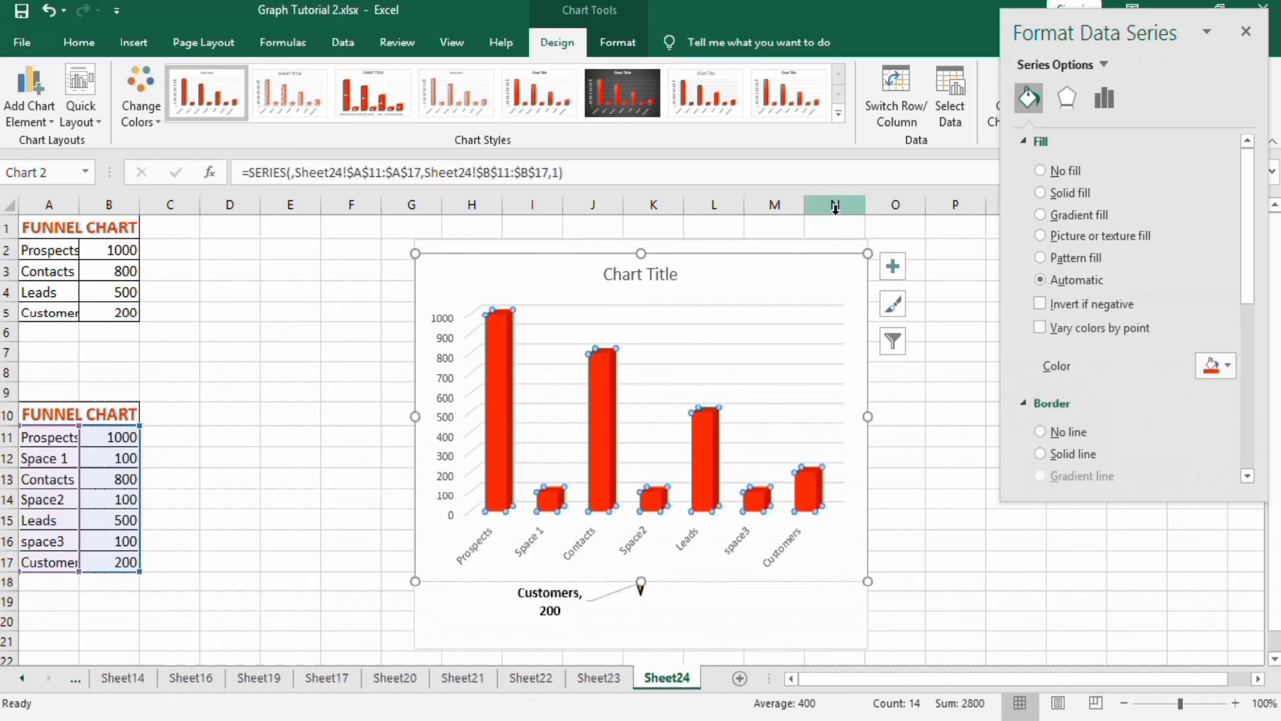
{"action": "left_click", "coordinate": [895, 96]}
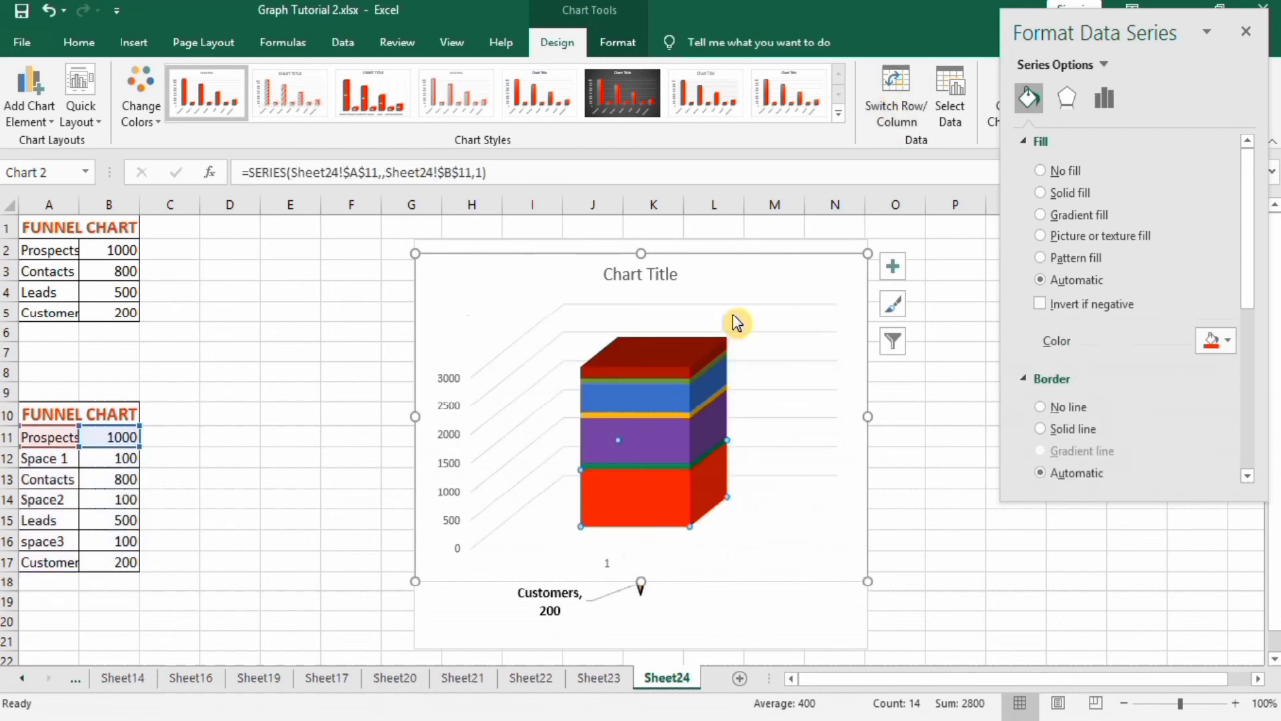
Change the column shape of the new stacked chart to Partial Pyramid
{"action": "left_click", "coordinate": [683, 391]}
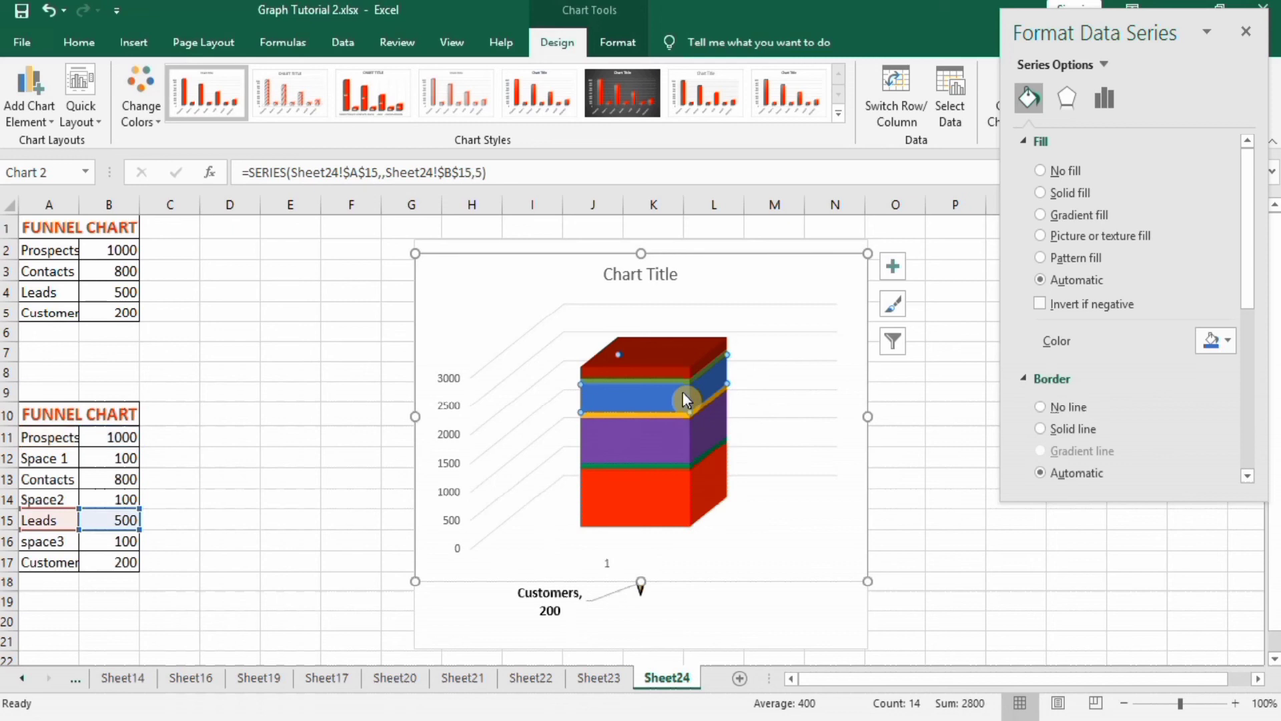
{"action": "left_click", "coordinate": [1107, 98]}
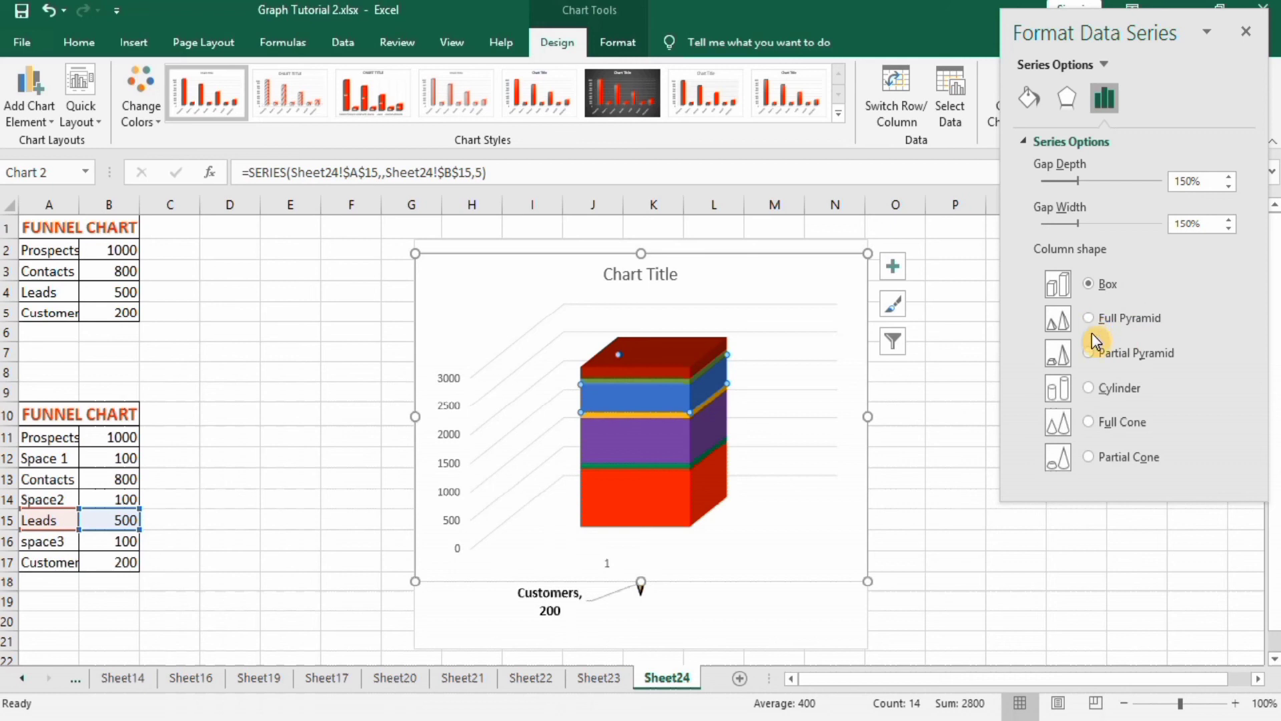
{"action": "left_click", "coordinate": [1091, 352]}
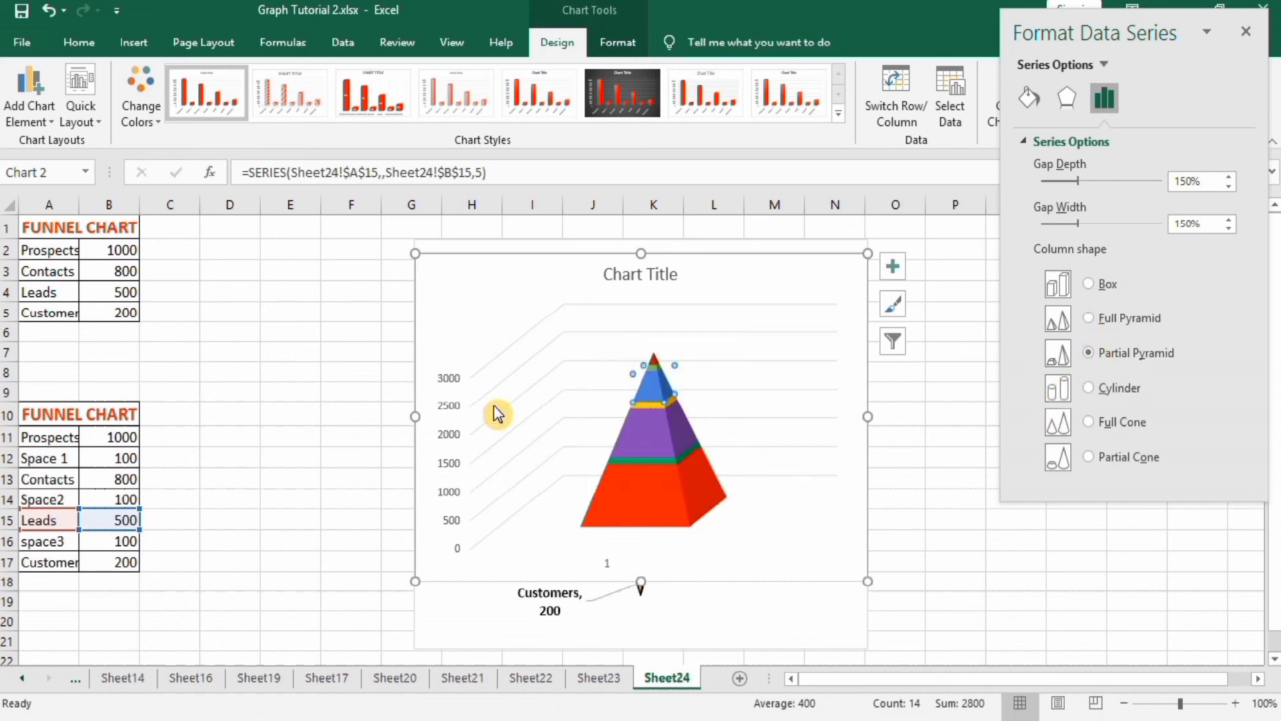
Show the new chart's vertical axis values in reverse order to turn the pyramid upside down
{"action": "left_click", "coordinate": [448, 410]}
{"action": "right_click", "coordinate": [448, 409]}
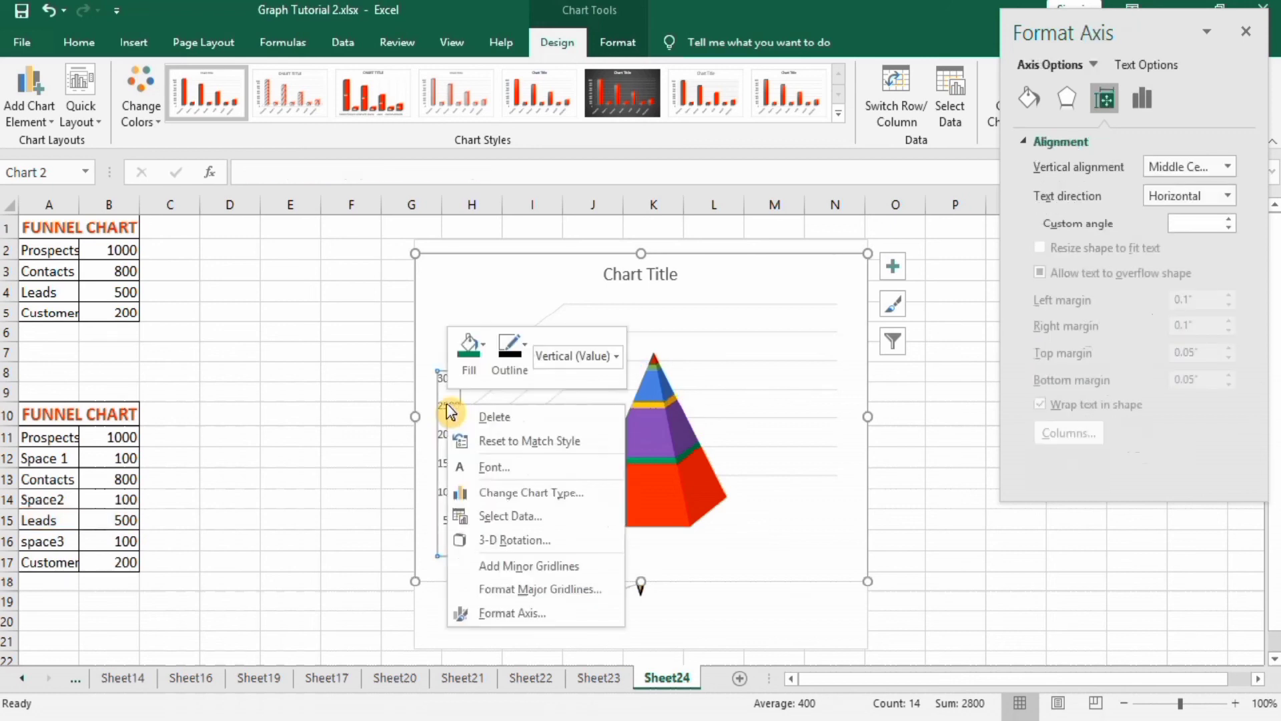
{"action": "left_click", "coordinate": [511, 614]}
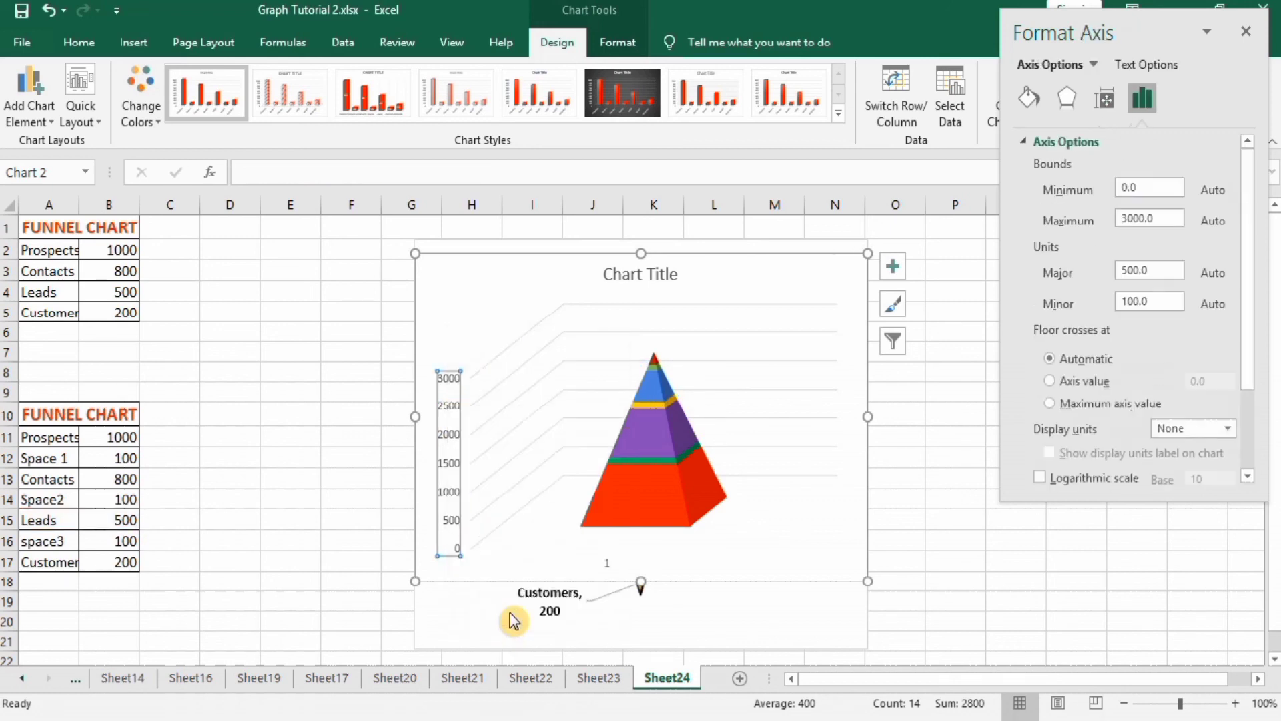
{"action": "left_click_drag", "start_coordinate": [1248, 334], "coordinate": [1252, 394]}
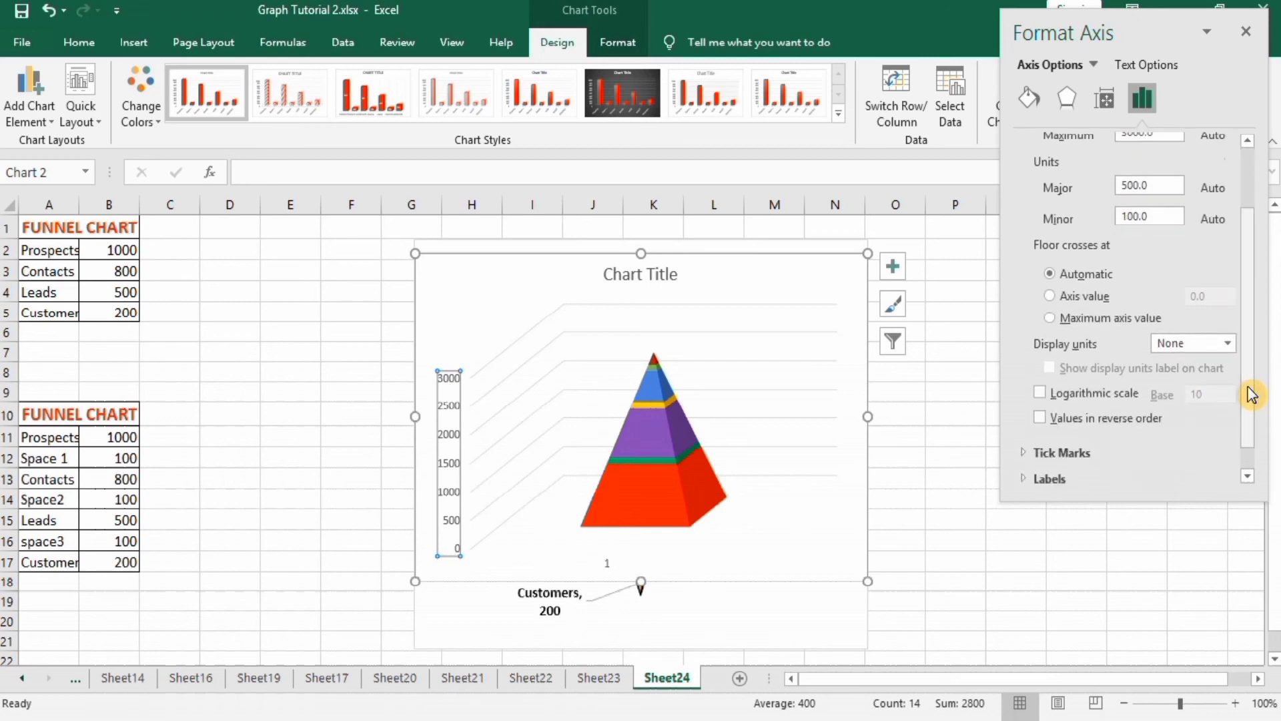
{"action": "left_click", "coordinate": [1040, 418]}
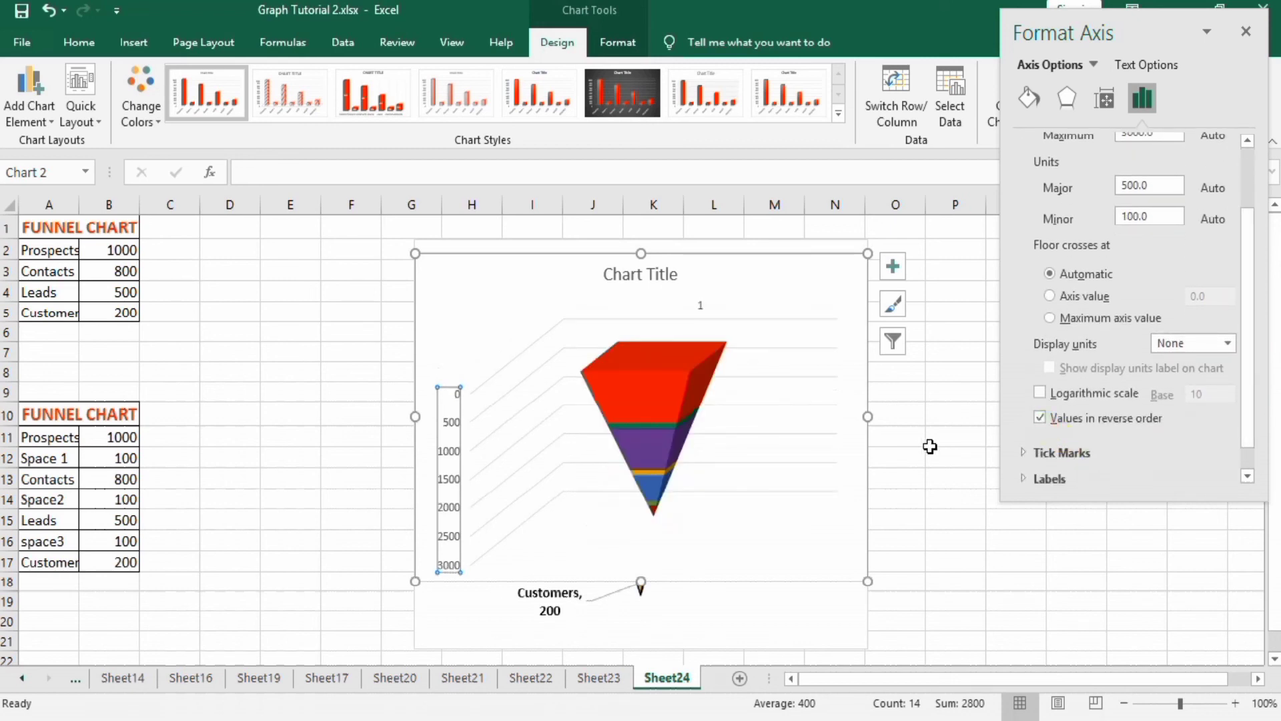
Remove the axes, chart title and gridlines from the new funnel chart
{"action": "left_click", "coordinate": [894, 268]}
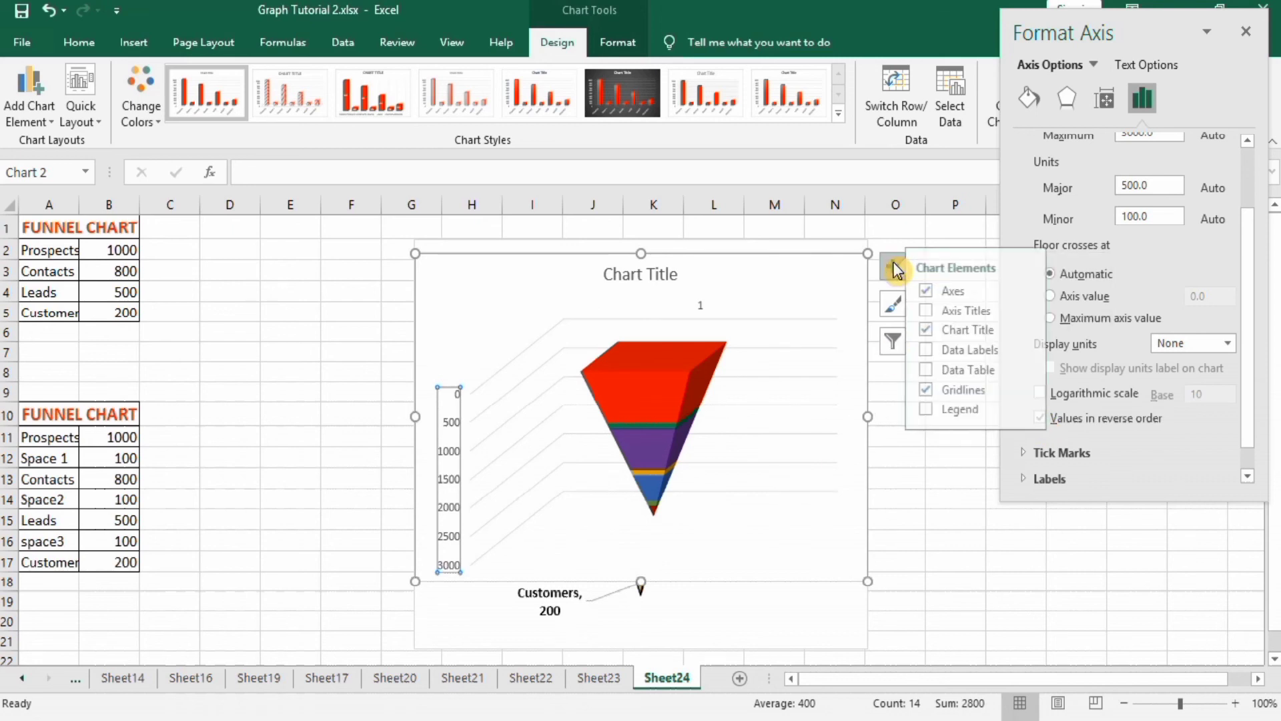
{"action": "left_click", "coordinate": [937, 292]}
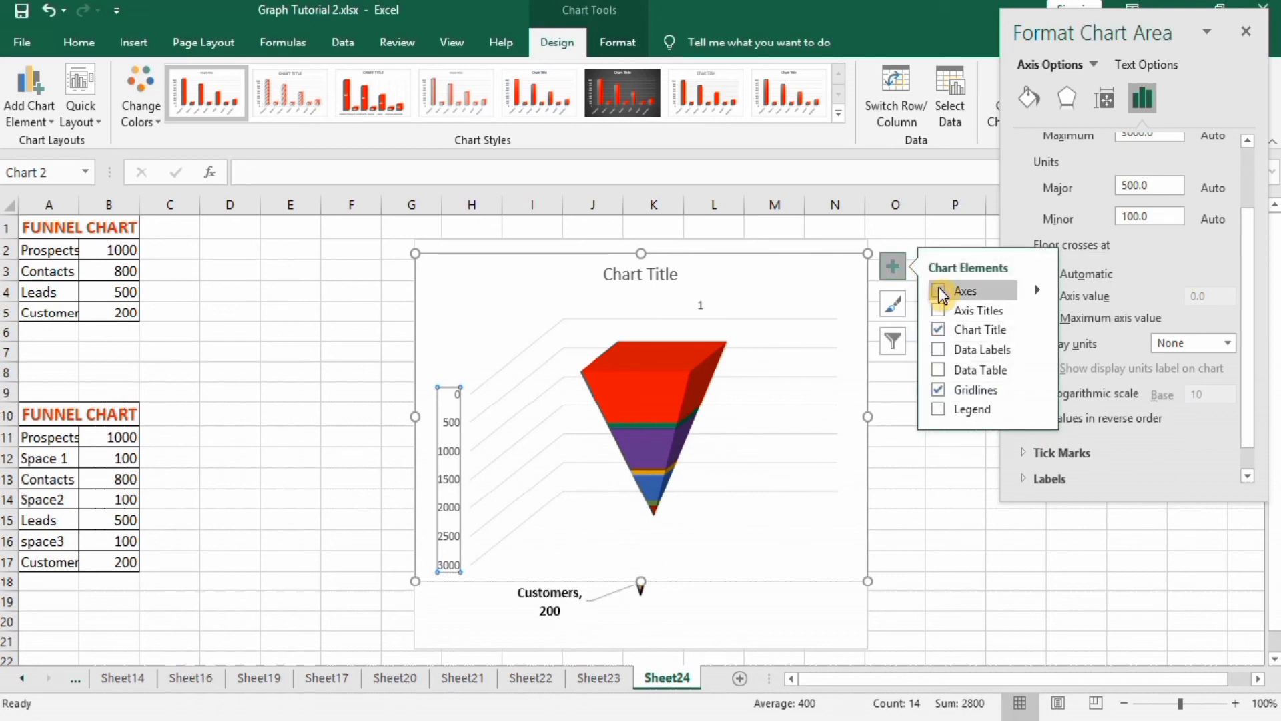
{"action": "left_click", "coordinate": [939, 331]}
{"action": "left_click", "coordinate": [940, 390]}
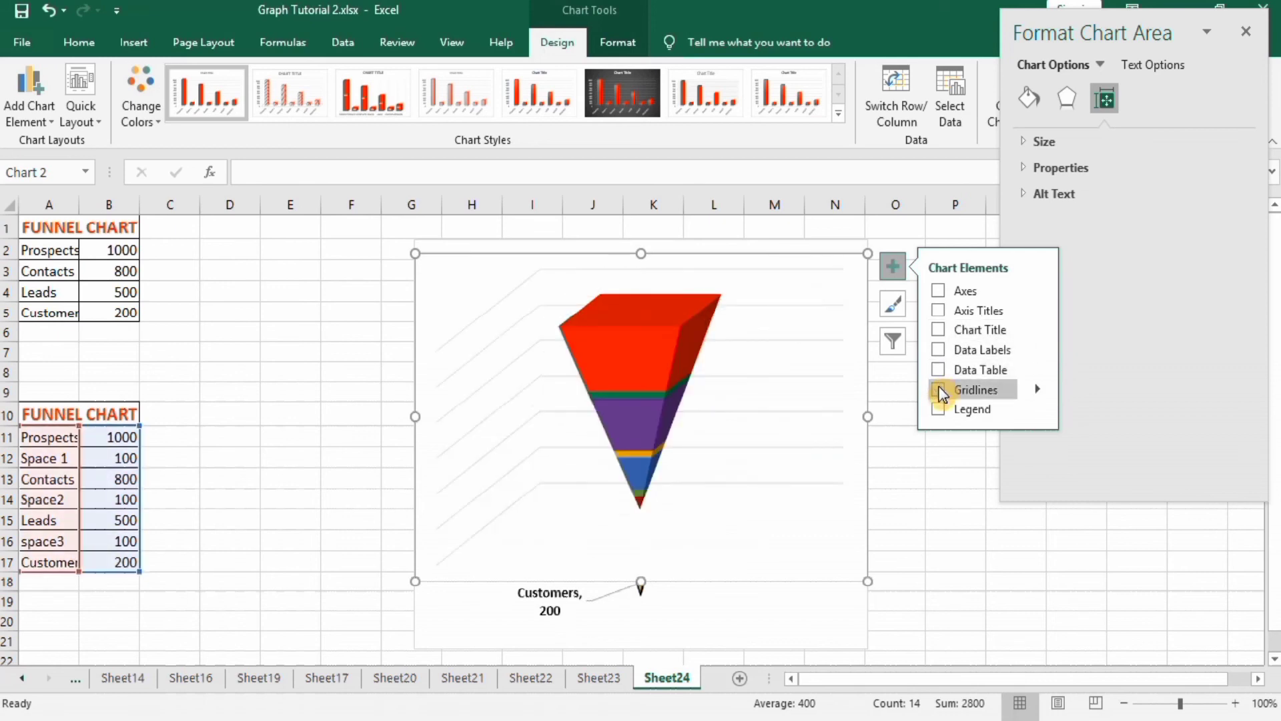
{"action": "left_click", "coordinate": [929, 481]}
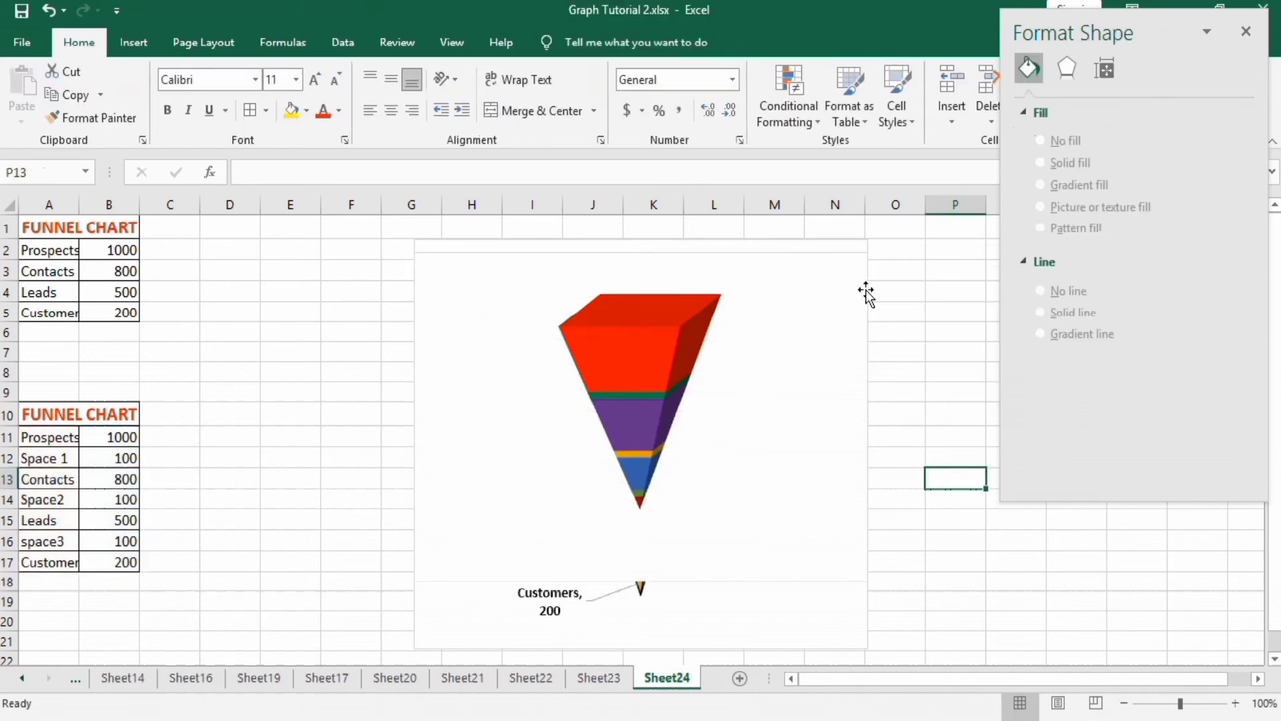
Set the Space 1 series in the new funnel chart to no fill
{"action": "left_click", "coordinate": [651, 393]}
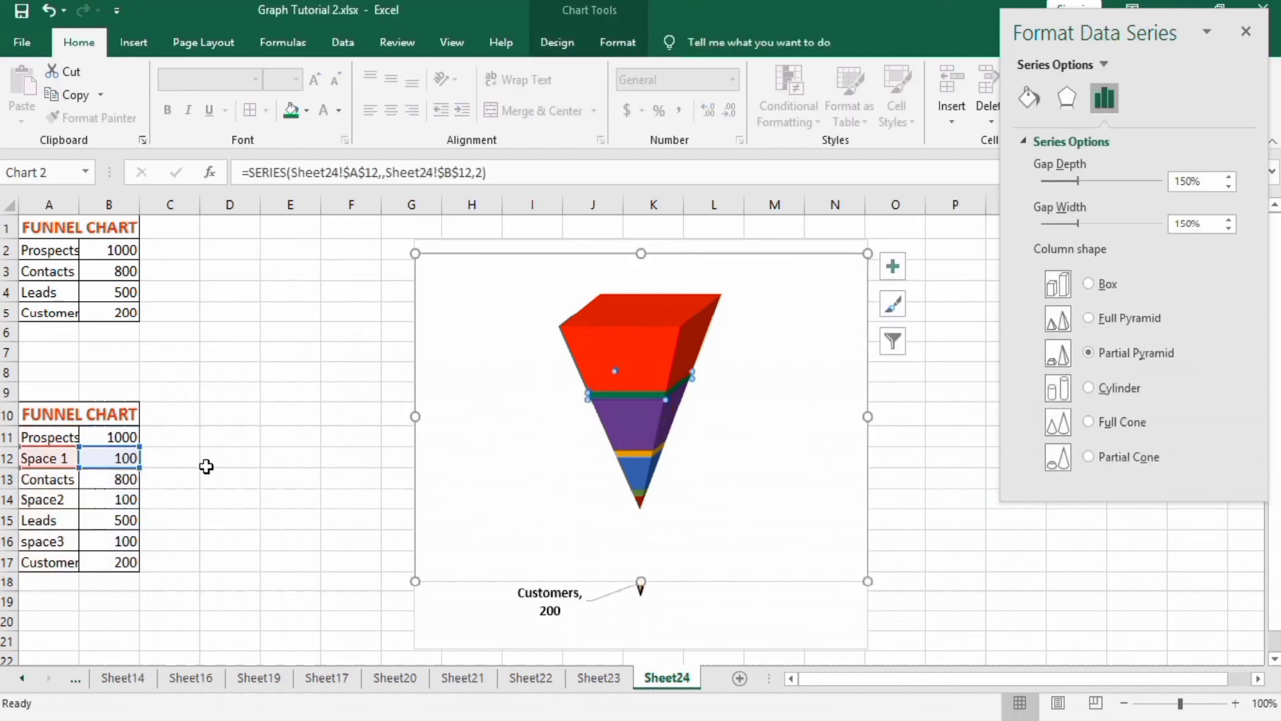
{"action": "left_click", "coordinate": [1029, 101]}
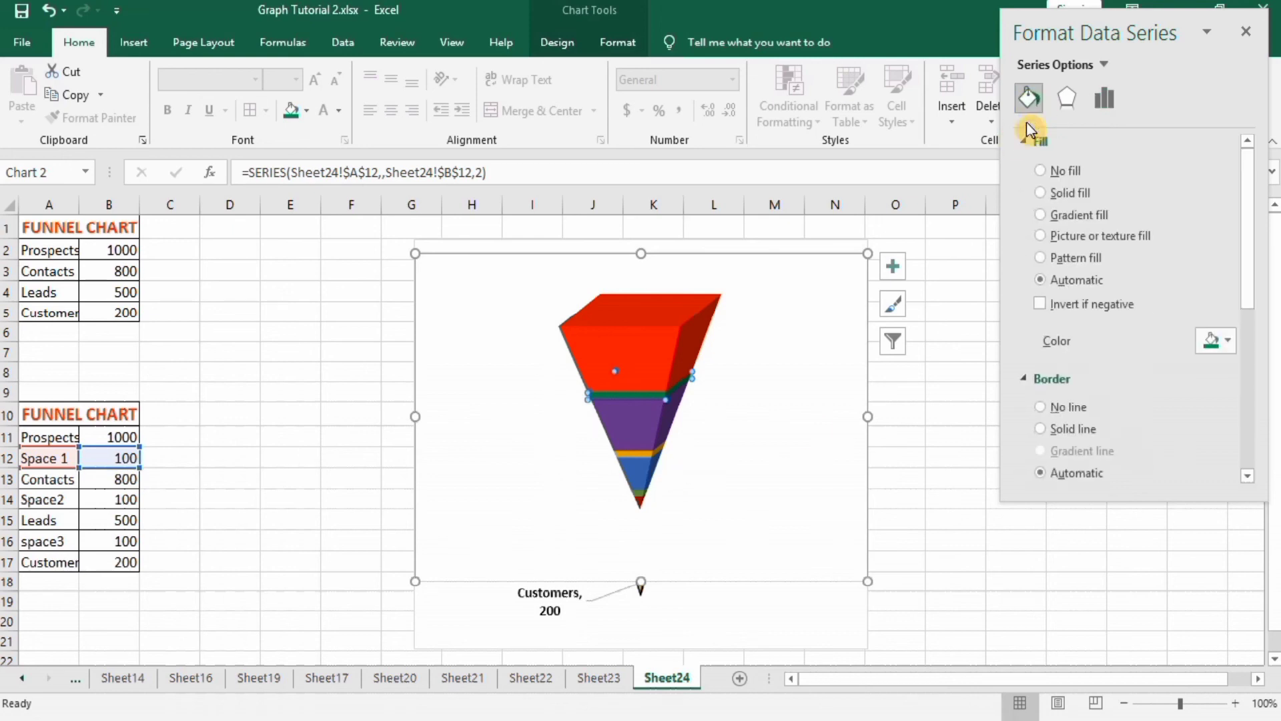
{"action": "left_click", "coordinate": [1041, 170]}
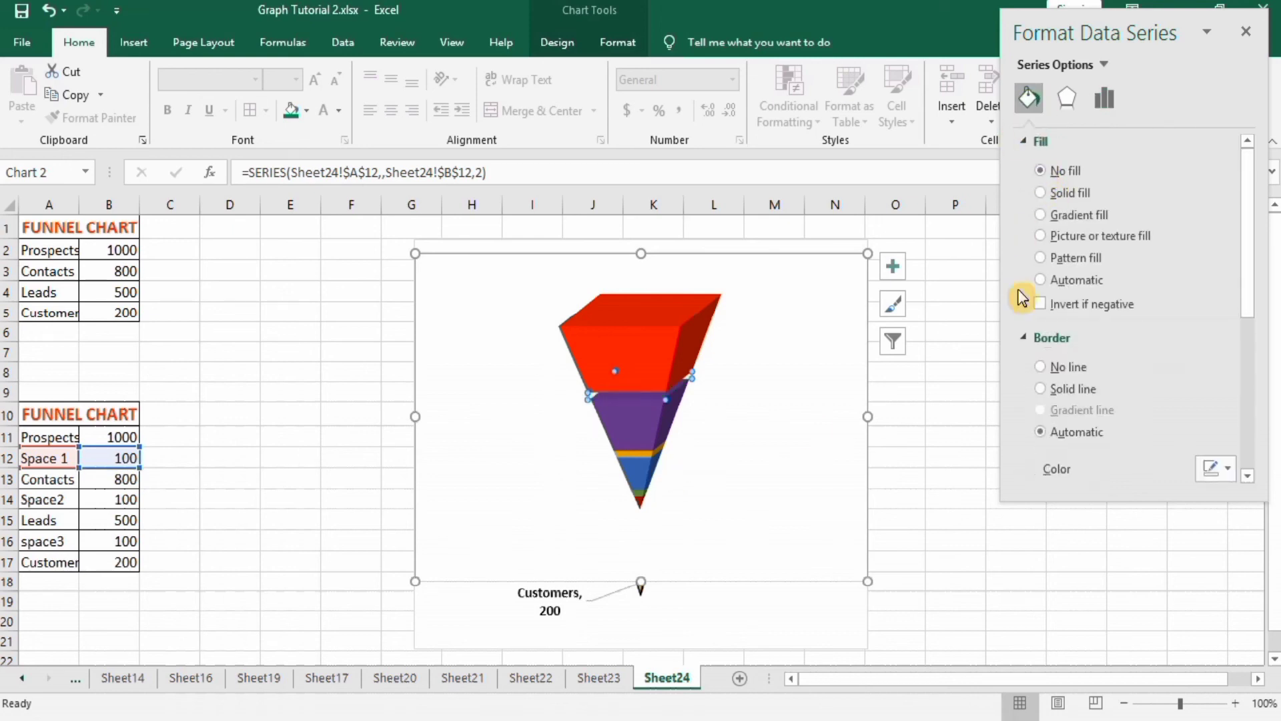
Remove the border line from the Space 1 series and give the Space2 series no fill and no border line
{"action": "left_click", "coordinate": [1042, 368]}
{"action": "left_click", "coordinate": [643, 451]}
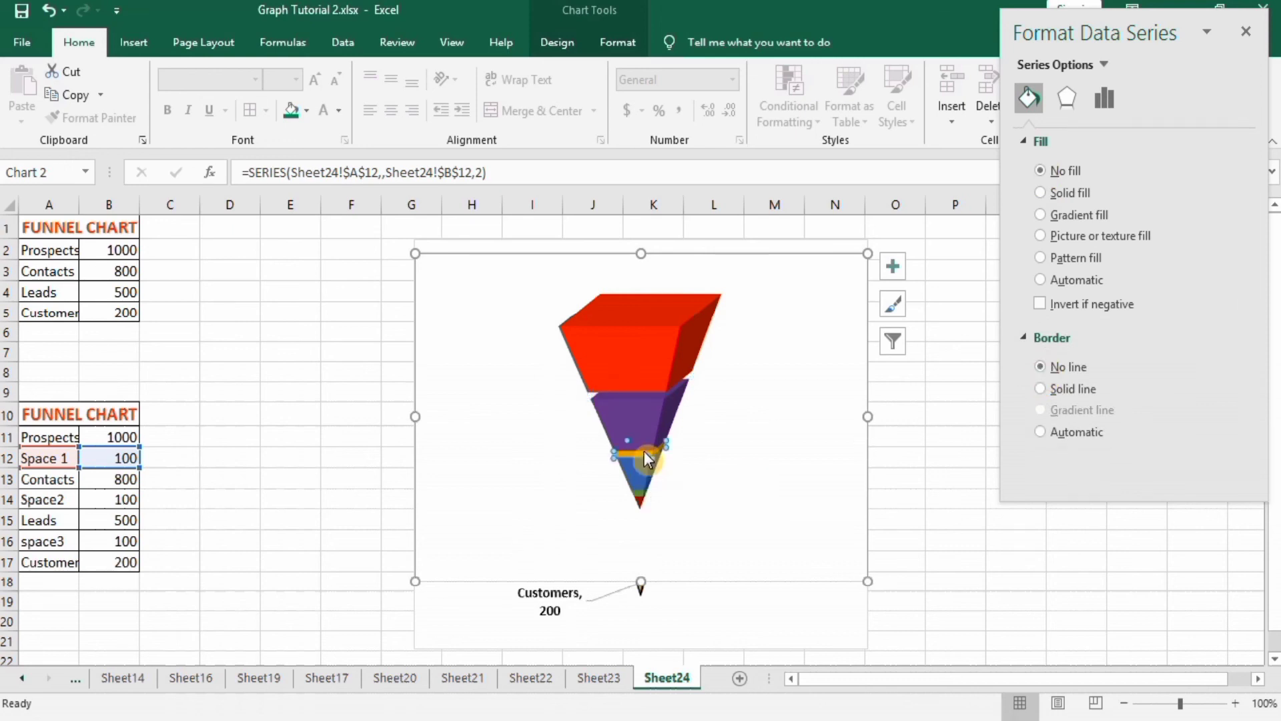
{"action": "left_click", "coordinate": [1041, 171]}
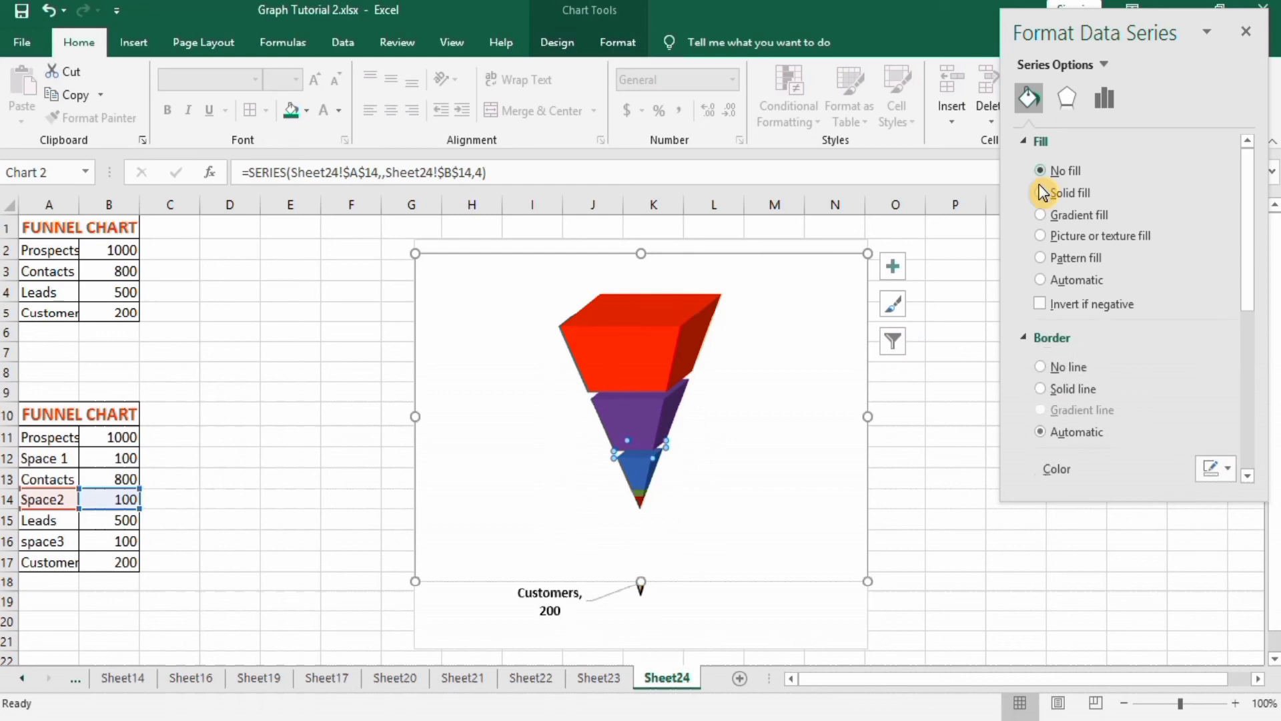
{"action": "left_click", "coordinate": [1042, 367]}
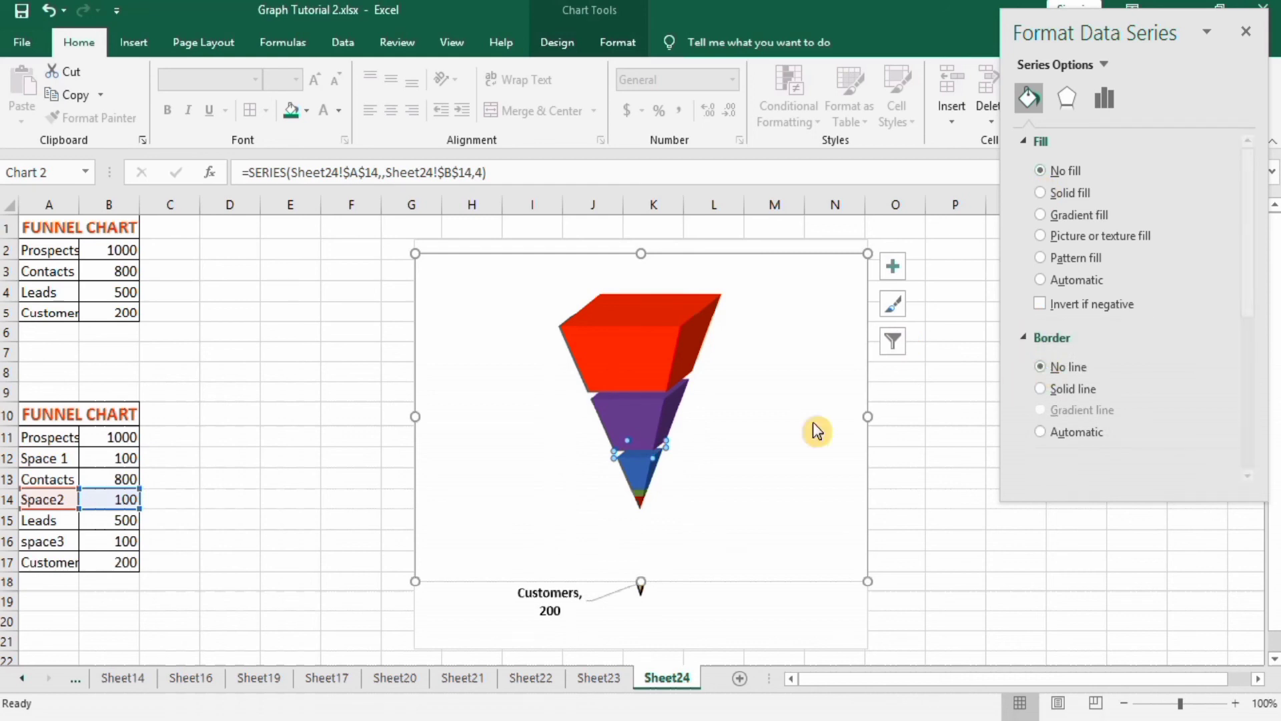
Set the space3 series in the new funnel chart to no fill and no border line
{"action": "left_click", "coordinate": [642, 497]}
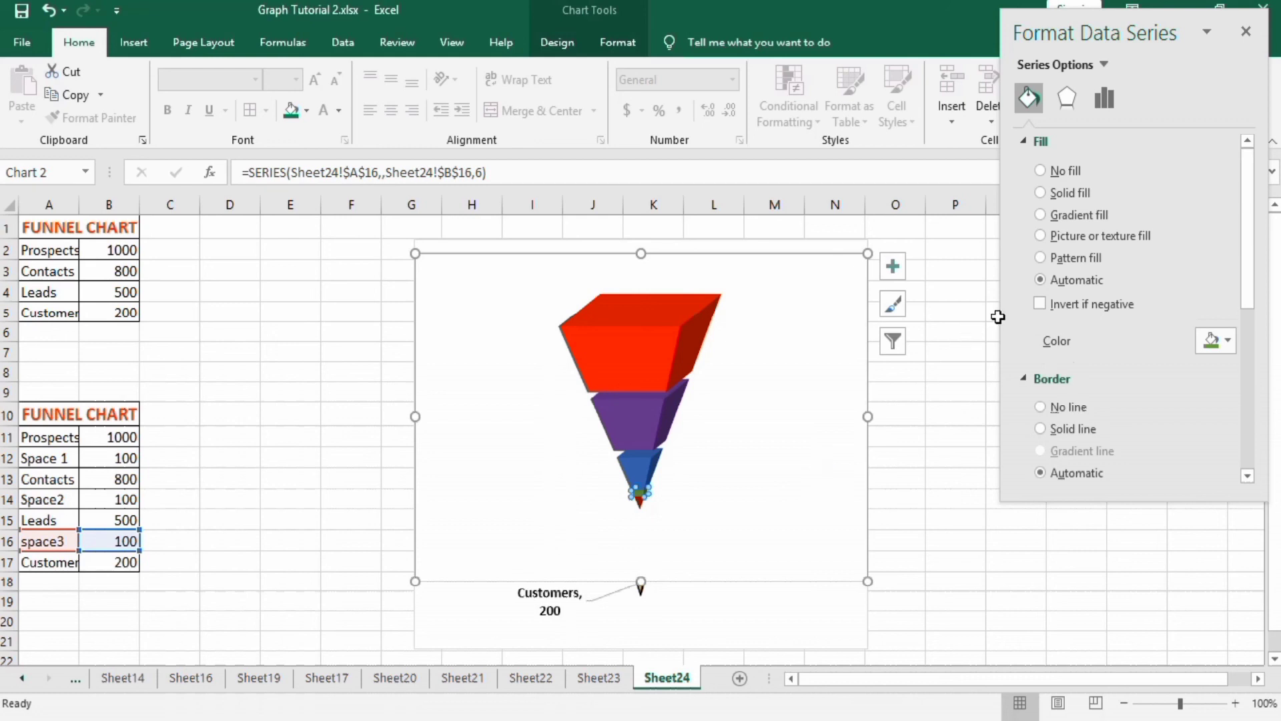
{"action": "left_click", "coordinate": [1039, 171]}
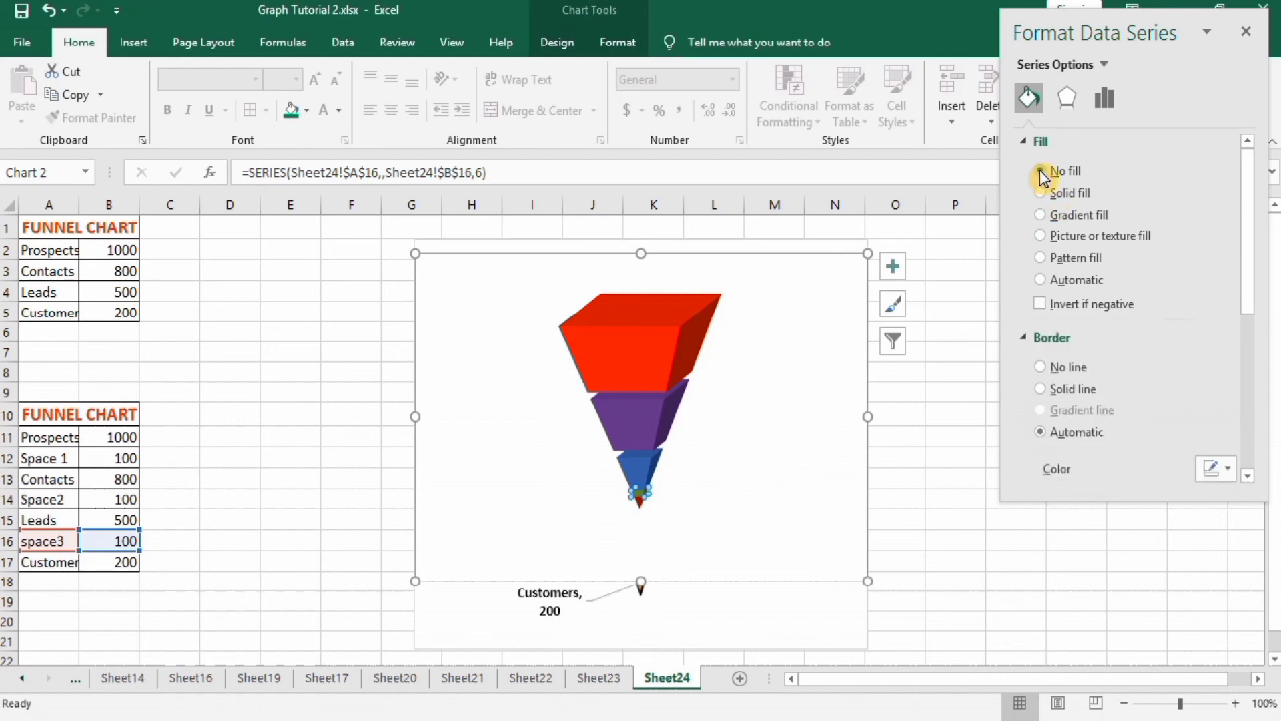
{"action": "left_click", "coordinate": [1041, 367]}
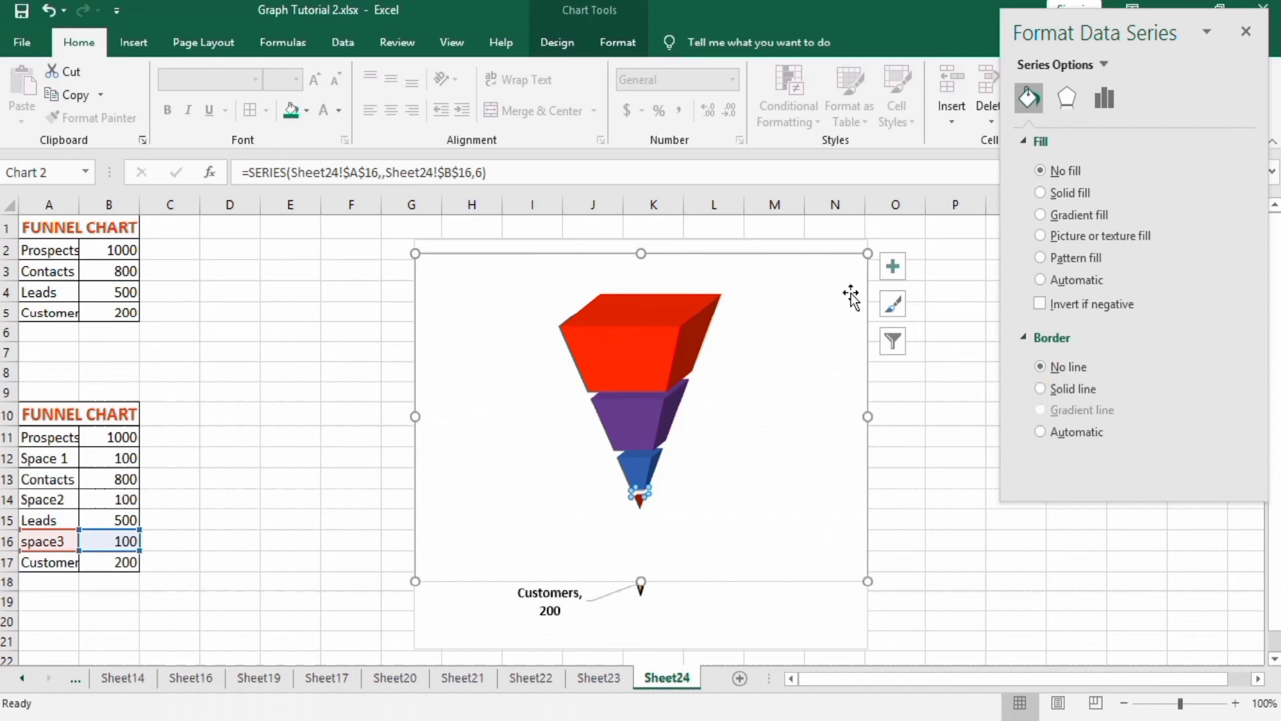